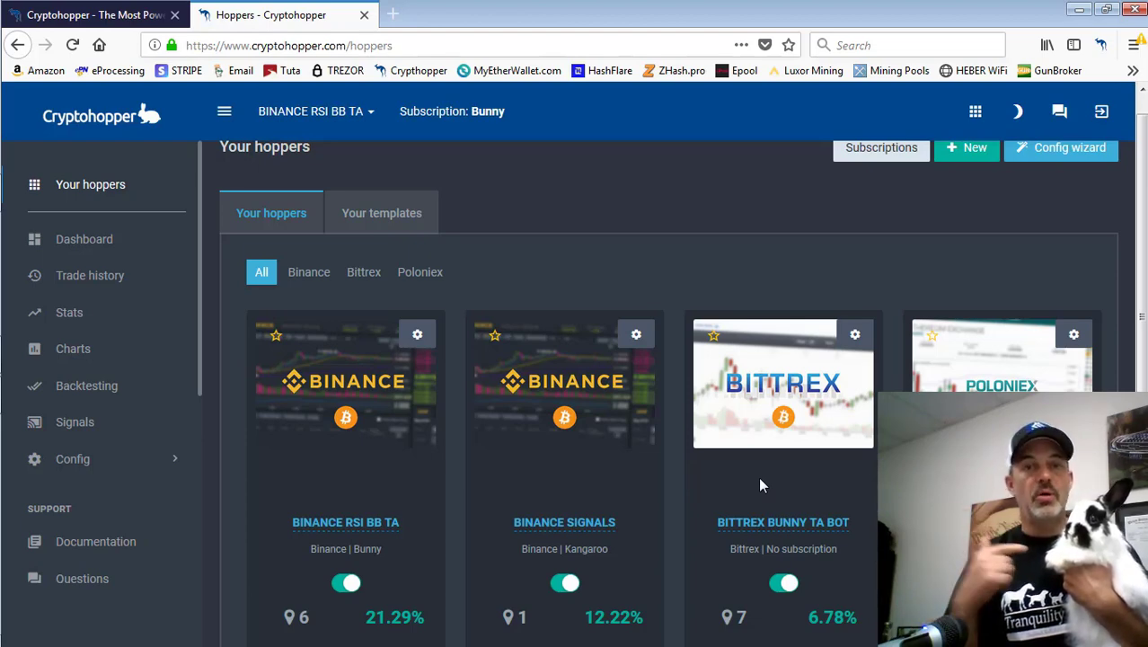
# Step: Compare the Bunny, Hare and Kangaroo plans on the Cryptohopper pricing page, including their selected-coin limits
pyautogui.hotkey('ctrl', 'pageup')
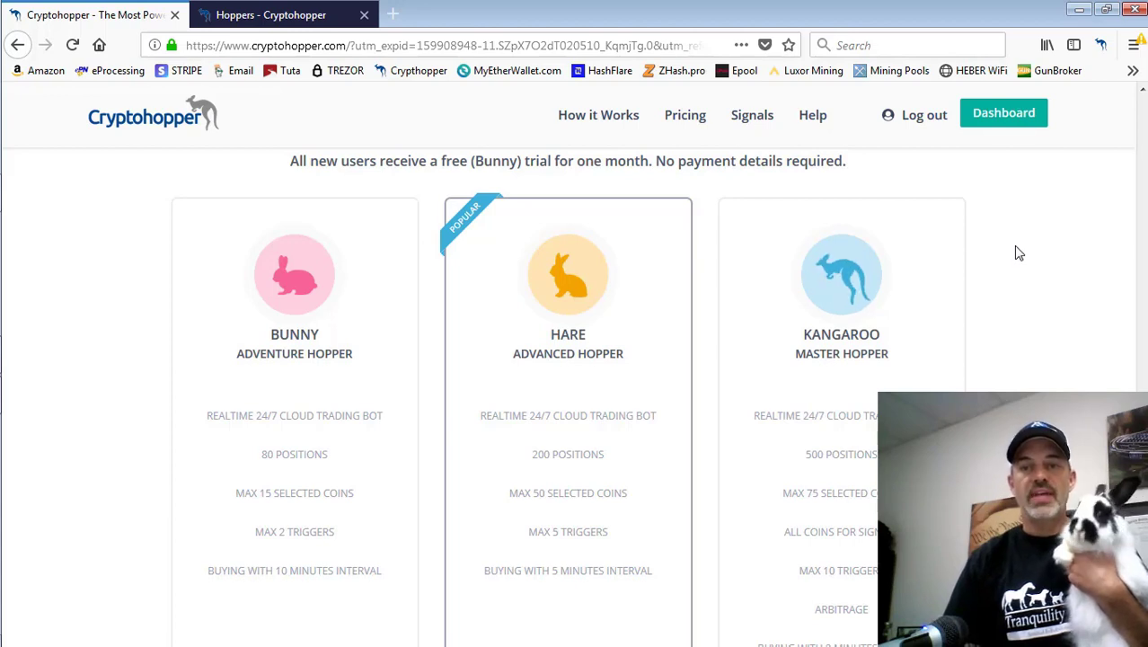
pyautogui.scroll(1, 1000, 264)
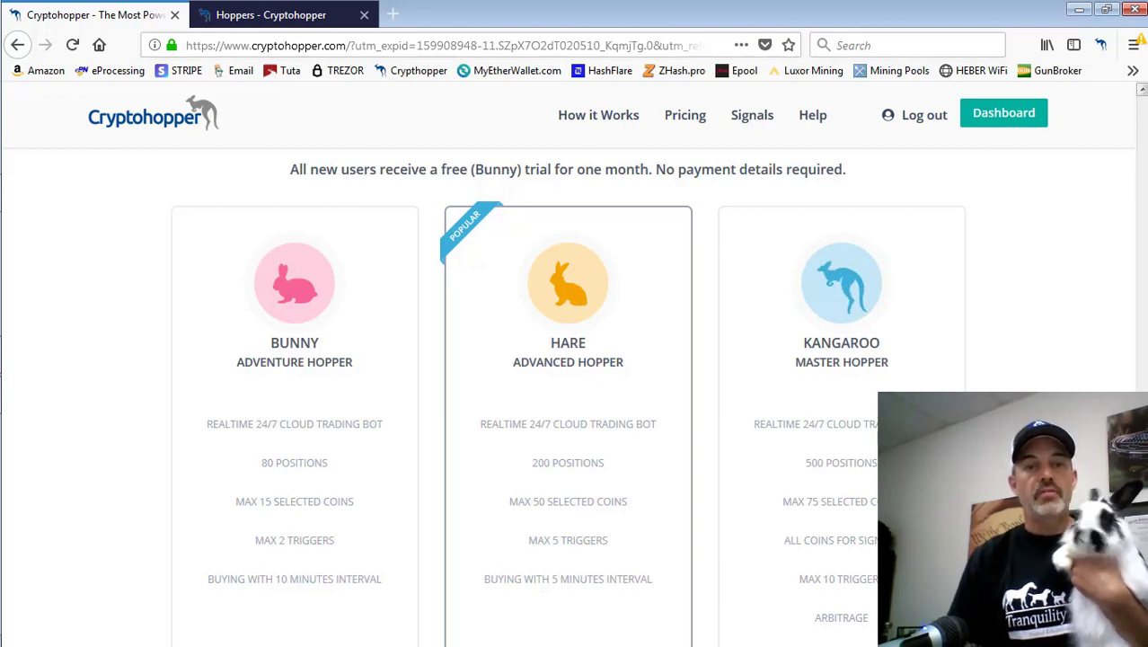
pyautogui.scroll(-1, 779, 377)
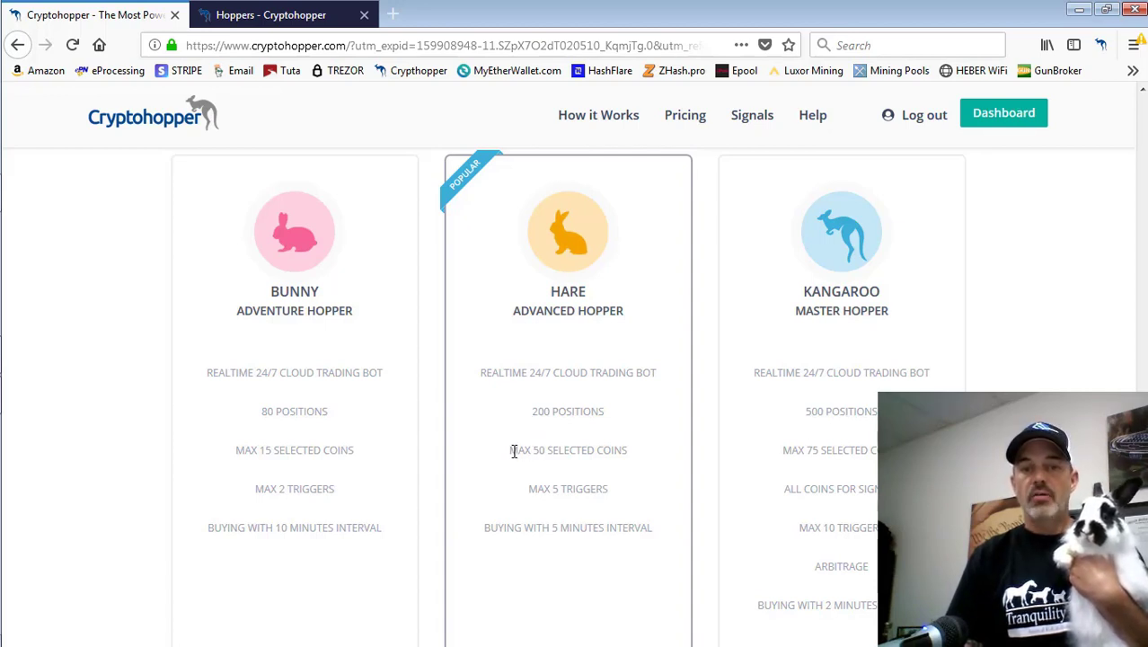
pyautogui.moveTo(510, 451); pyautogui.dragTo(552, 457)
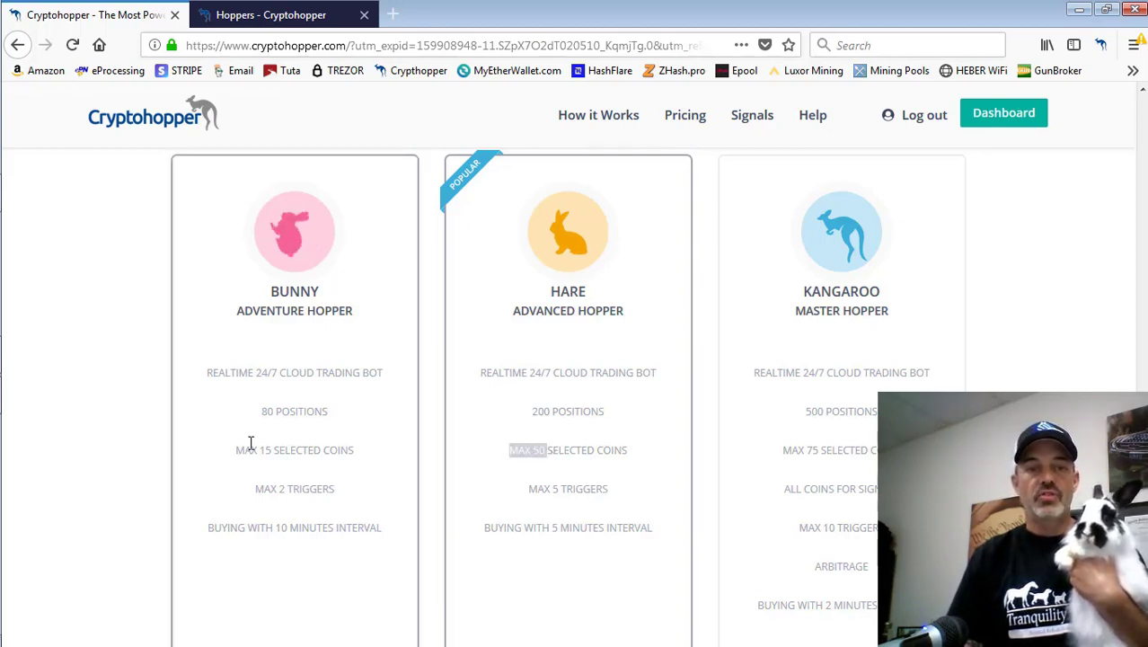
pyautogui.moveTo(237, 450); pyautogui.dragTo(283, 452)
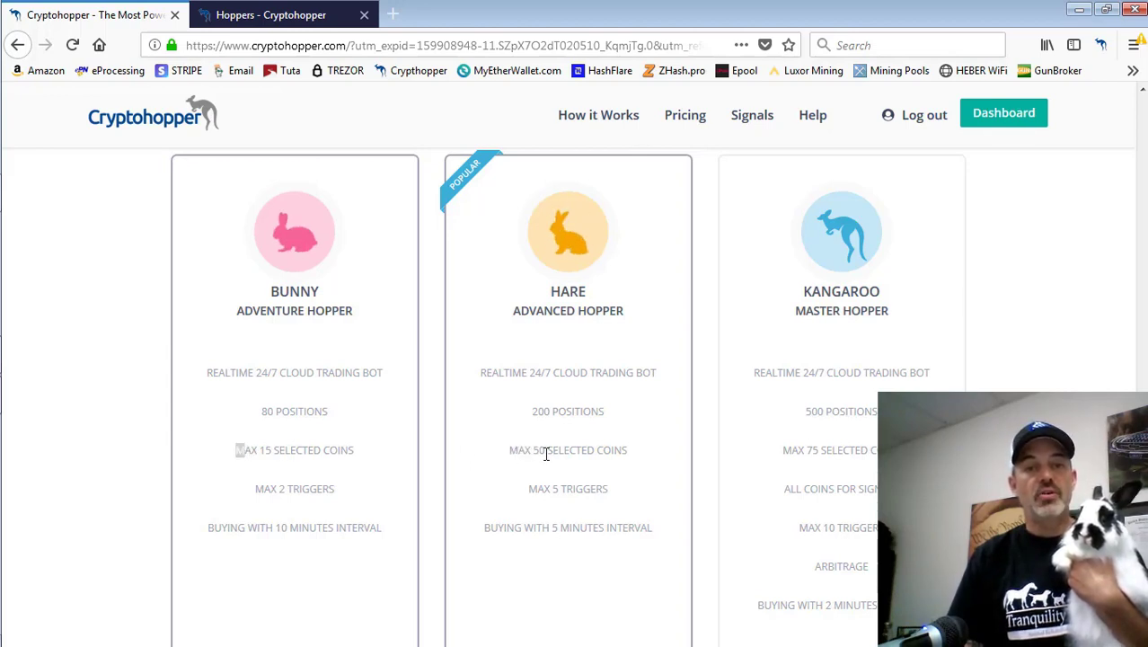
pyautogui.moveTo(509, 452); pyautogui.dragTo(544, 452)
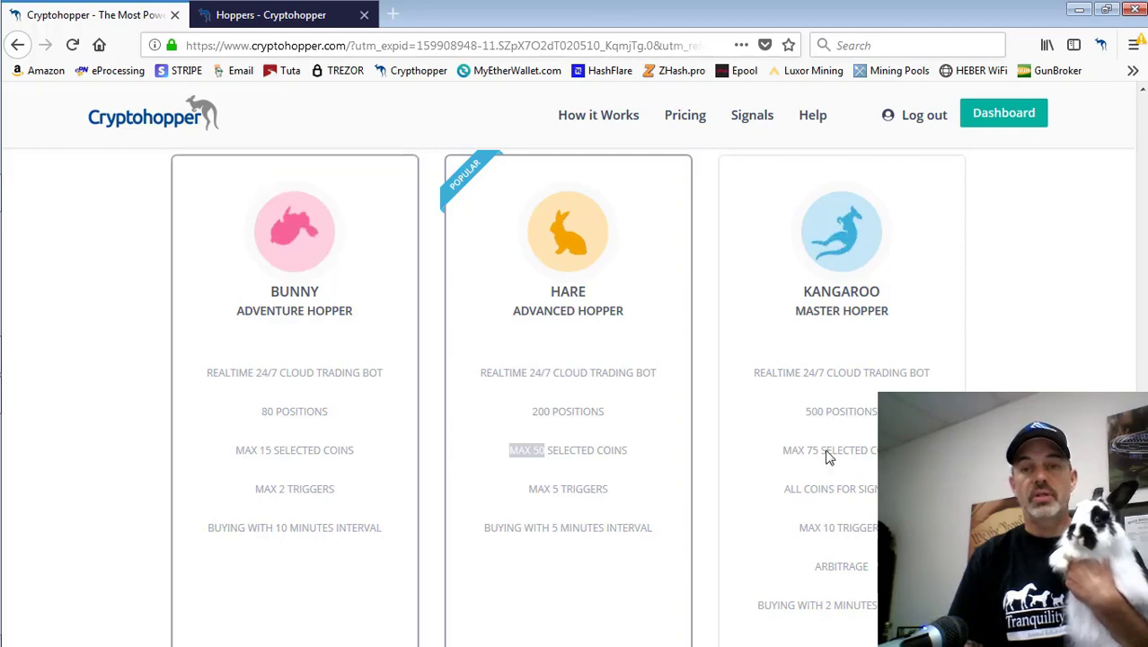
pyautogui.scroll(-3, 828, 457)
pyautogui.scroll(3, 829, 456)
pyautogui.scroll(3, 659, 424)
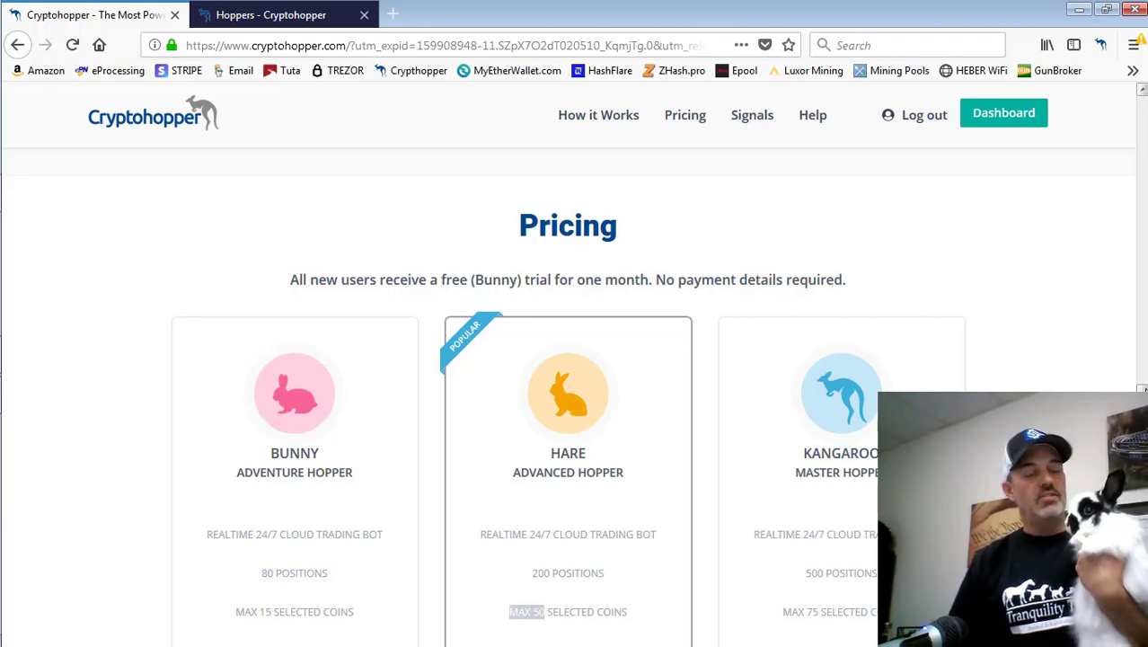
# Step: Return to the hoppers overview and open the dashboard of the BITTREX BUNNY TA BOT hopper
pyautogui.click(292, 12)
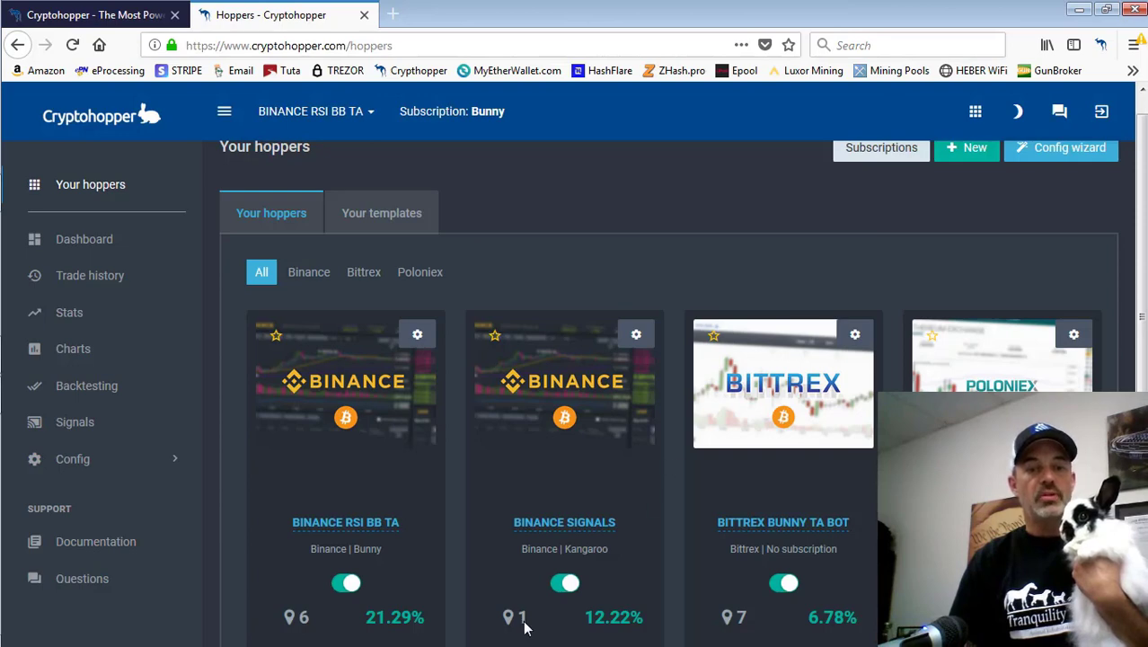
pyautogui.click(94, 15)
pyautogui.click(292, 15)
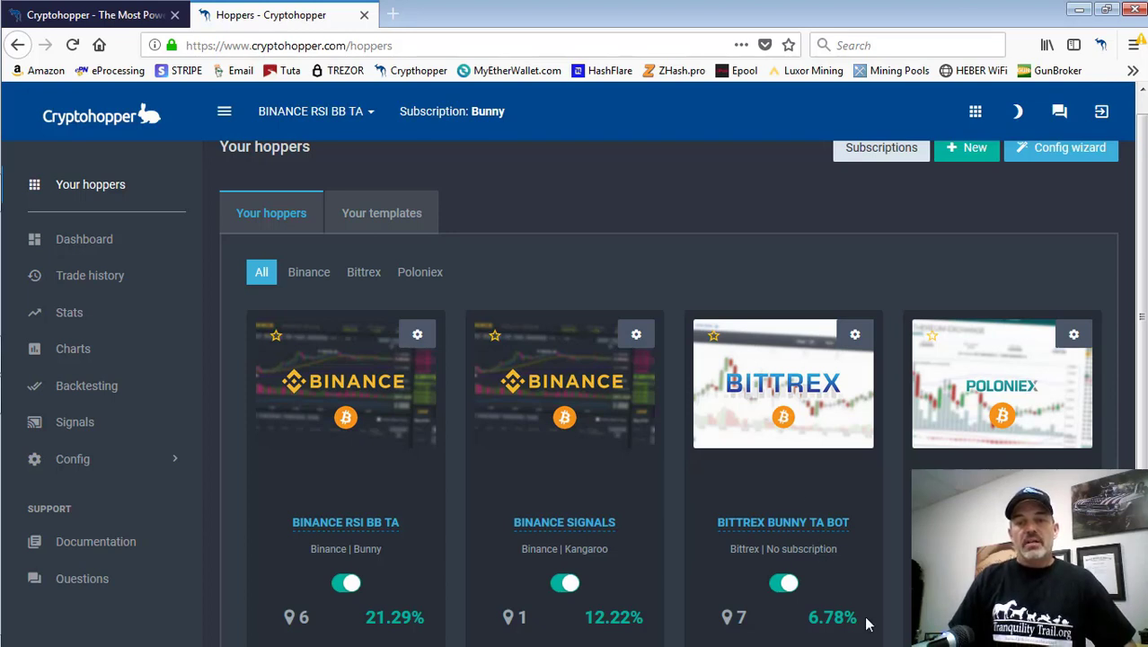
pyautogui.click(807, 438)
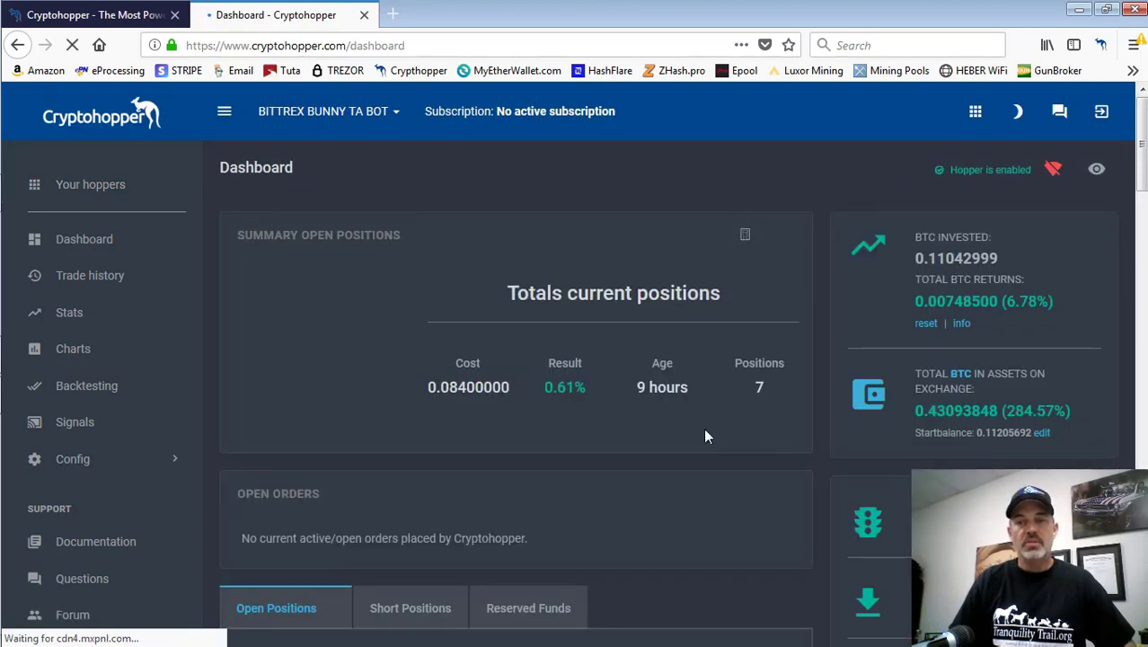
# Step: Examine the hopper's total BTC returns, reset option and start balance on its dashboard
pyautogui.moveTo(900, 321); pyautogui.dragTo(935, 325)
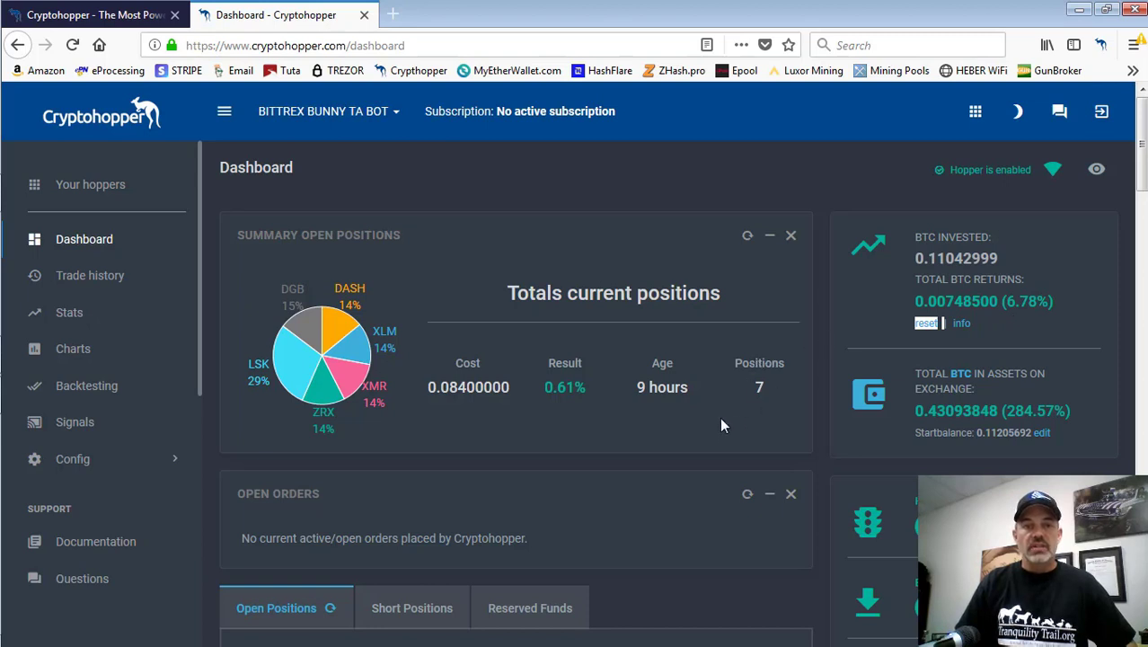
pyautogui.click(622, 415)
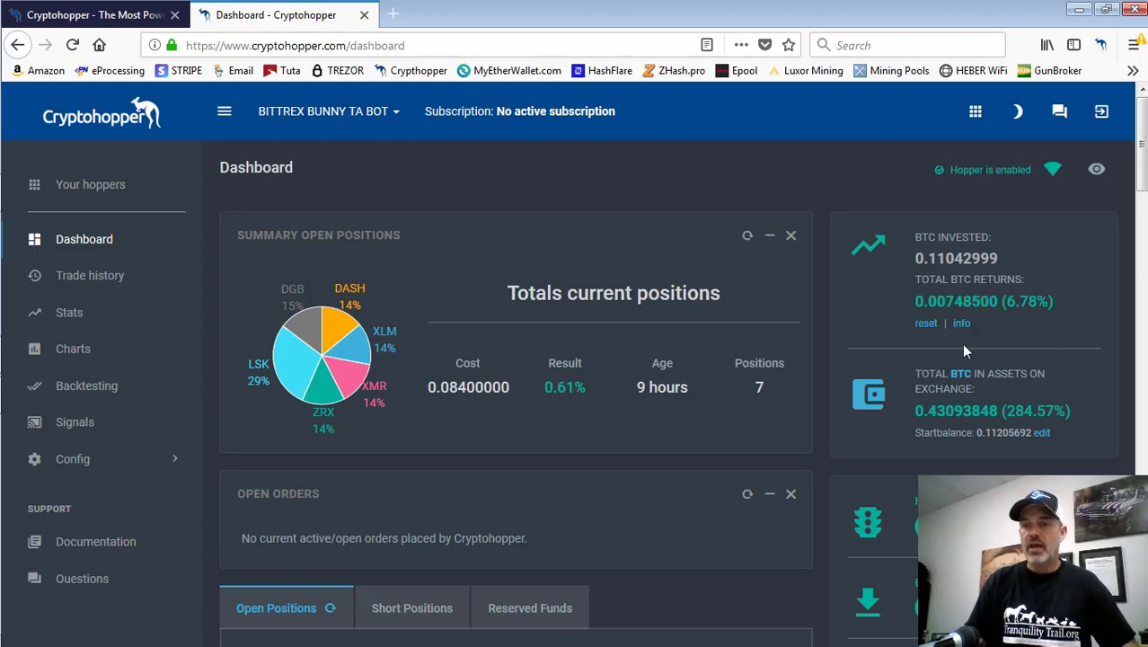
pyautogui.moveTo(918, 434); pyautogui.dragTo(1033, 437)
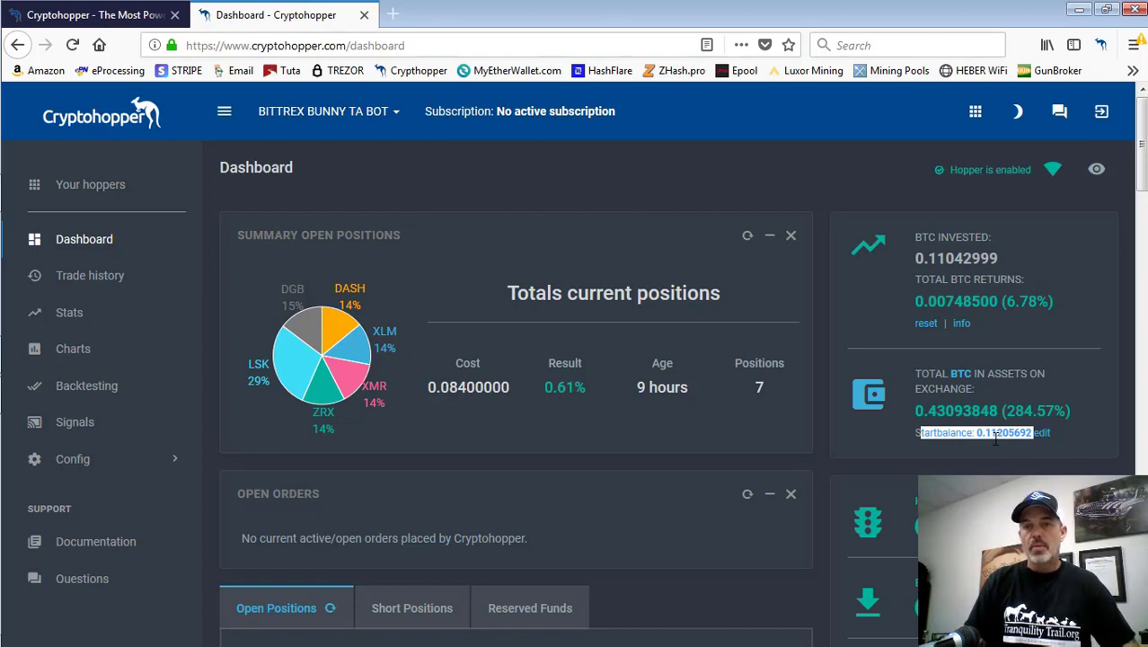
pyautogui.click(903, 301)
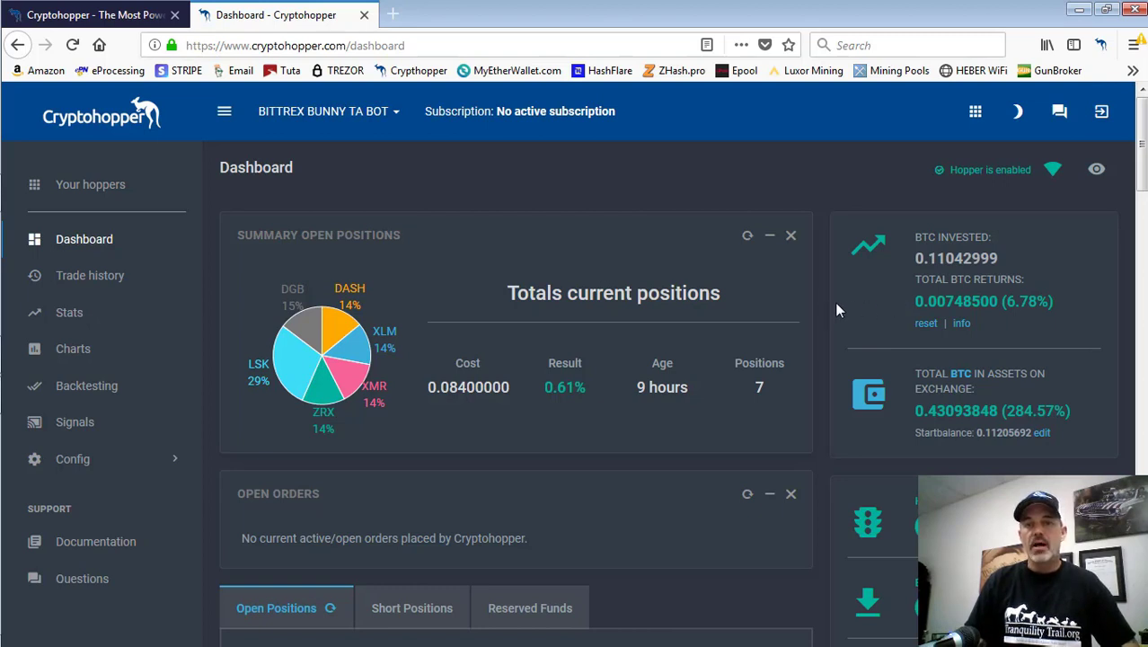
pyautogui.moveTo(895, 301); pyautogui.dragTo(972, 302)
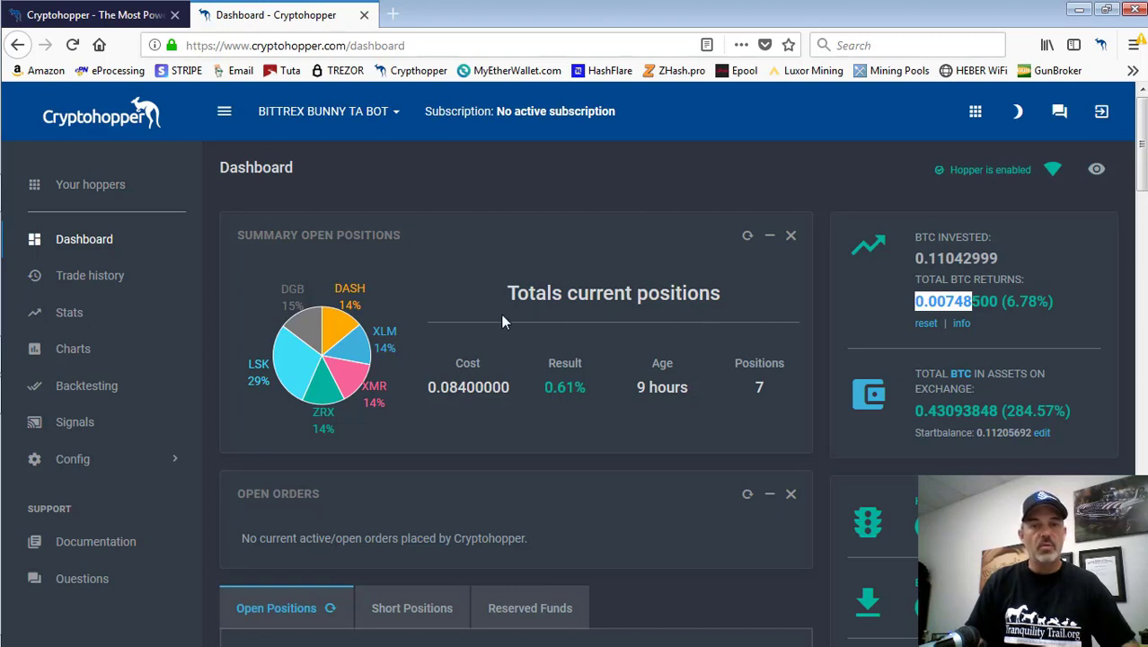
# Step: Open the hopper's base configuration and review its basic, exchange and notification settings
pyautogui.click(80, 462)
pyautogui.click(95, 496)
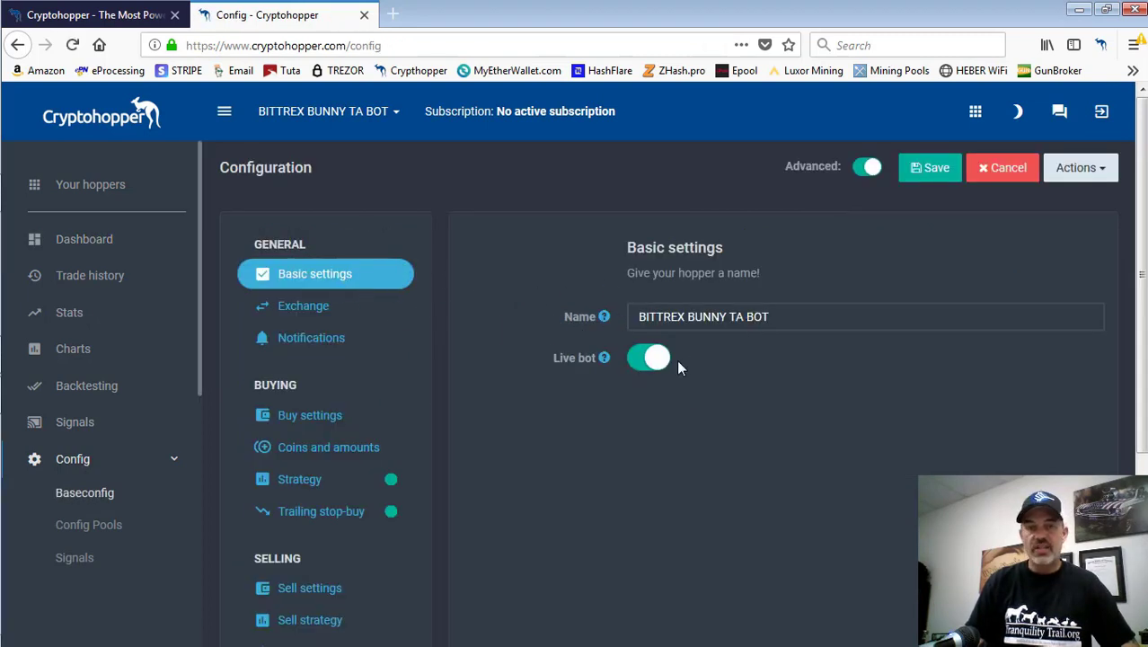
pyautogui.click(320, 308)
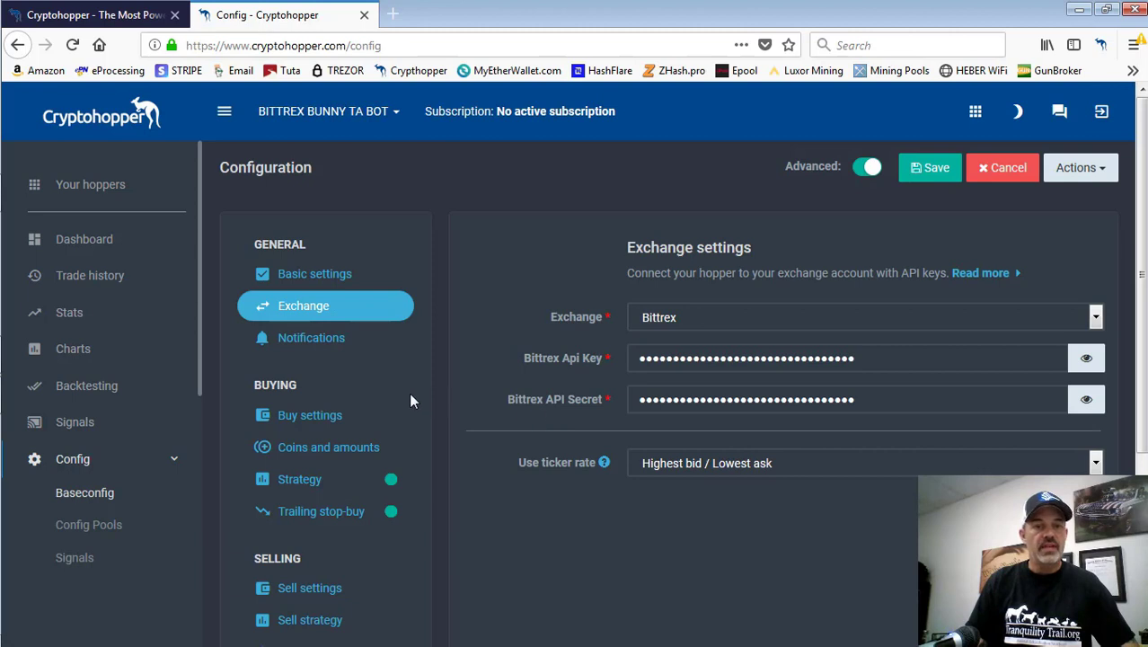
pyautogui.click(337, 339)
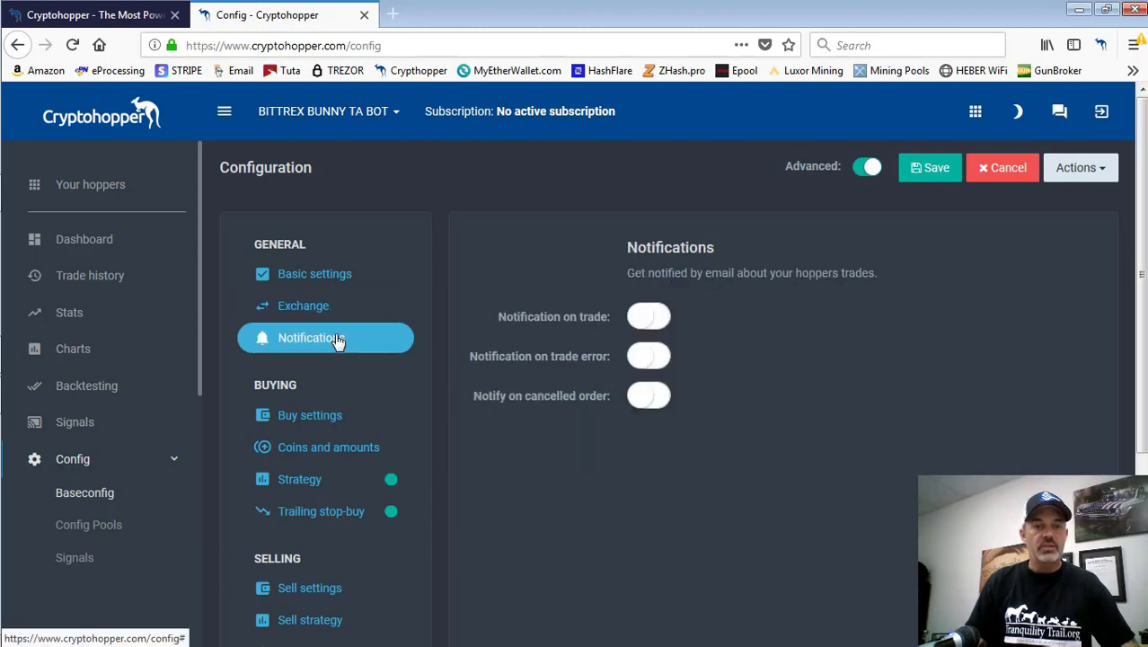
# Step: Review the hopper's buy settings, including open positions per coin, the single open buy order option and the cooldown options
pyautogui.click(333, 426)
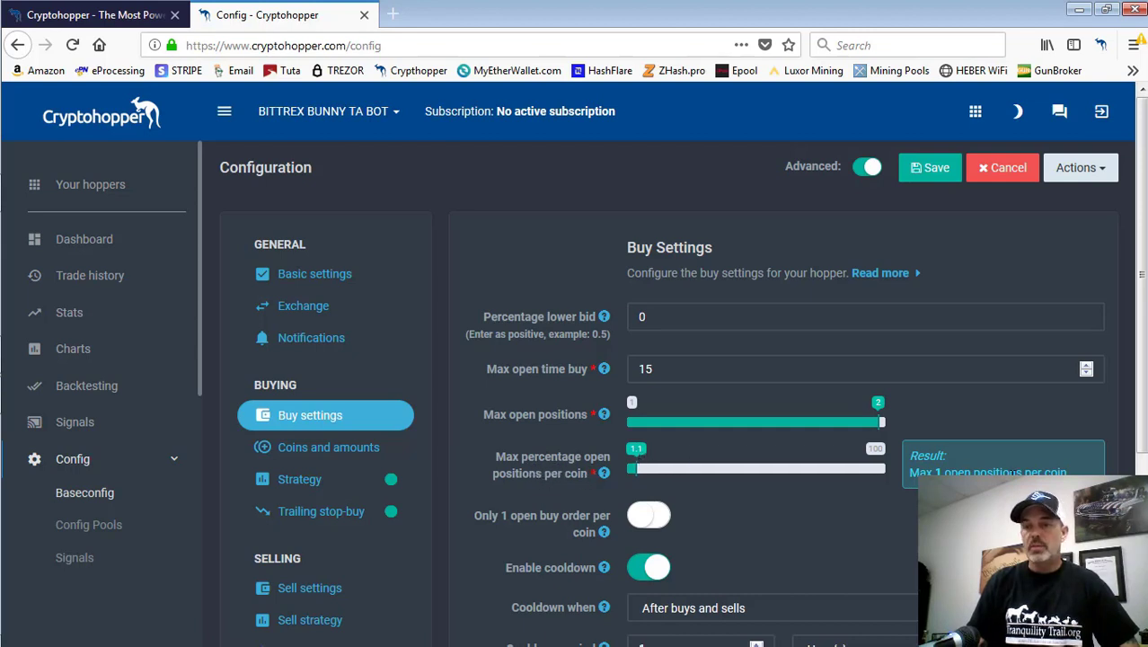
pyautogui.moveTo(910, 472); pyautogui.dragTo(1033, 469)
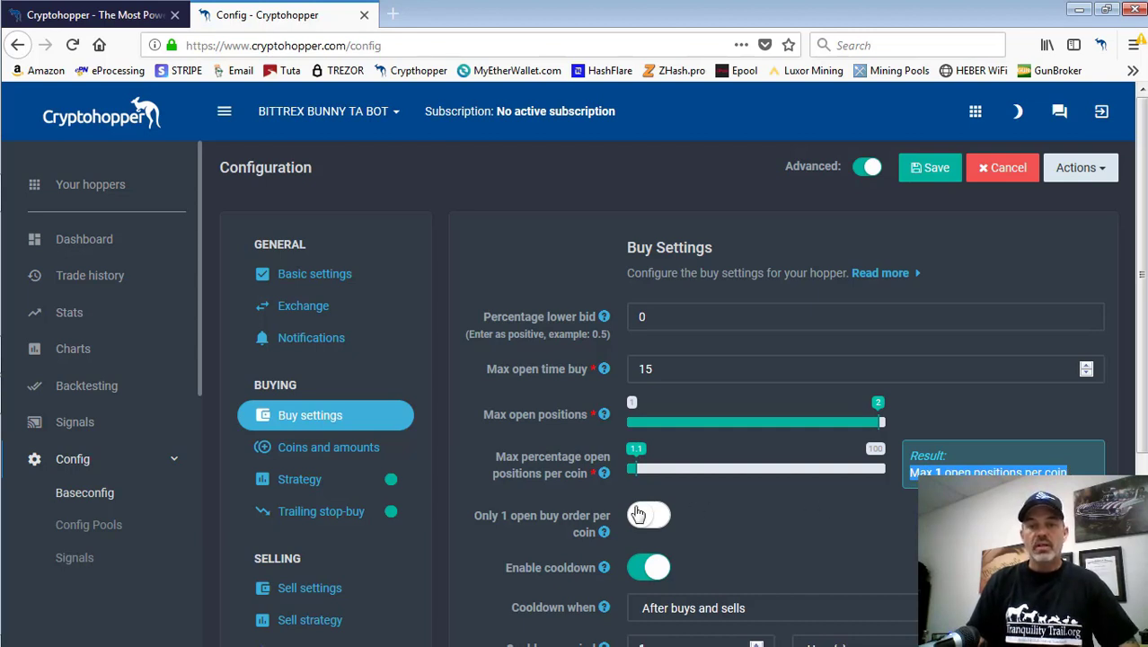
pyautogui.moveTo(474, 514); pyautogui.dragTo(530, 530)
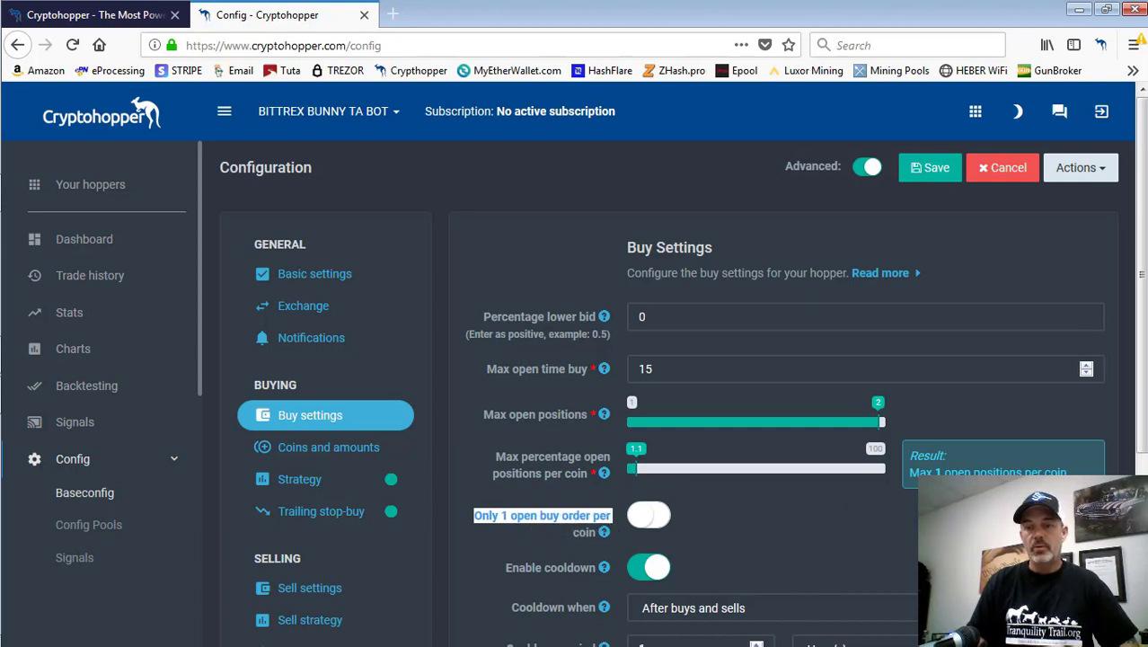
pyautogui.scroll(-3, 669, 493)
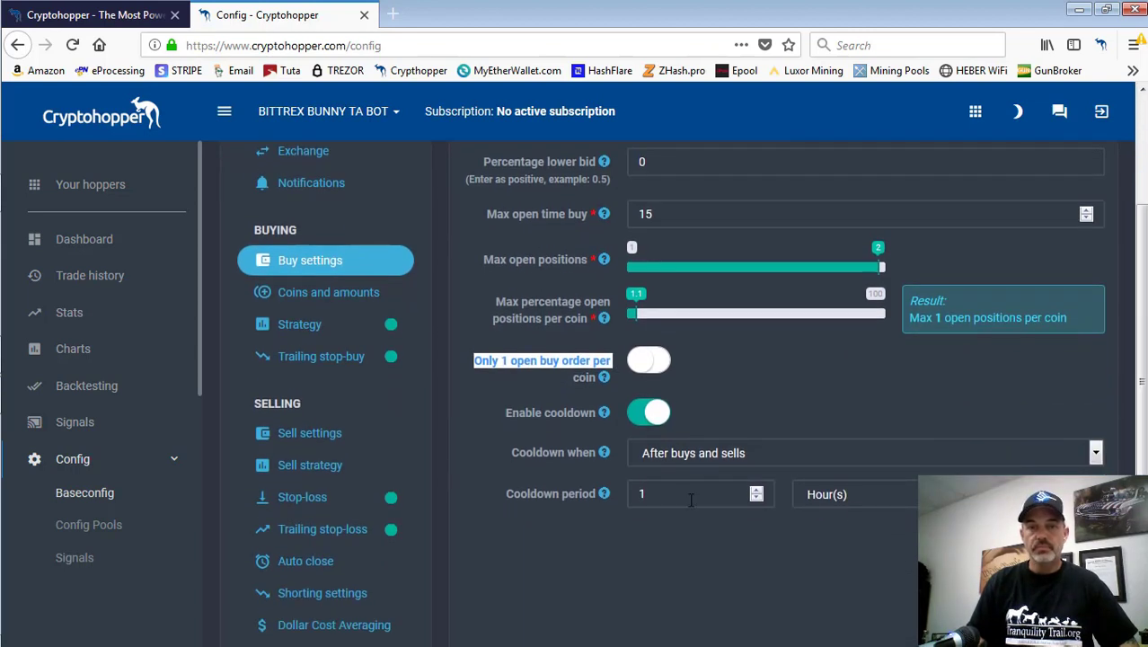
pyautogui.click(527, 416)
pyautogui.moveTo(585, 416); pyautogui.dragTo(593, 418)
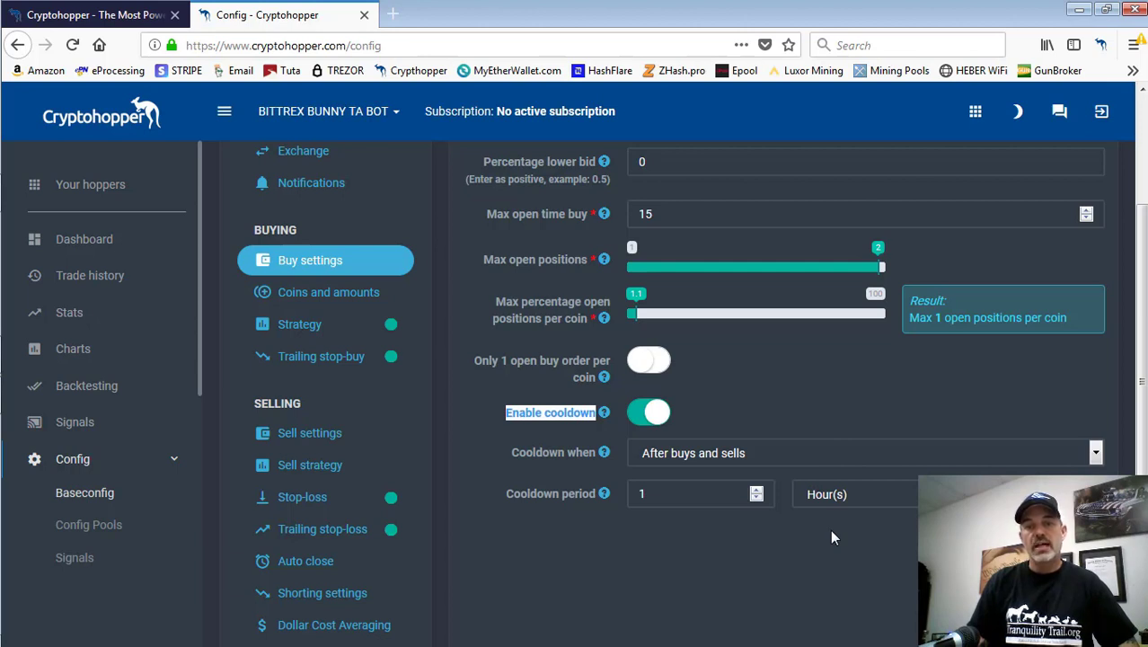
pyautogui.click(639, 501)
pyautogui.click(638, 501)
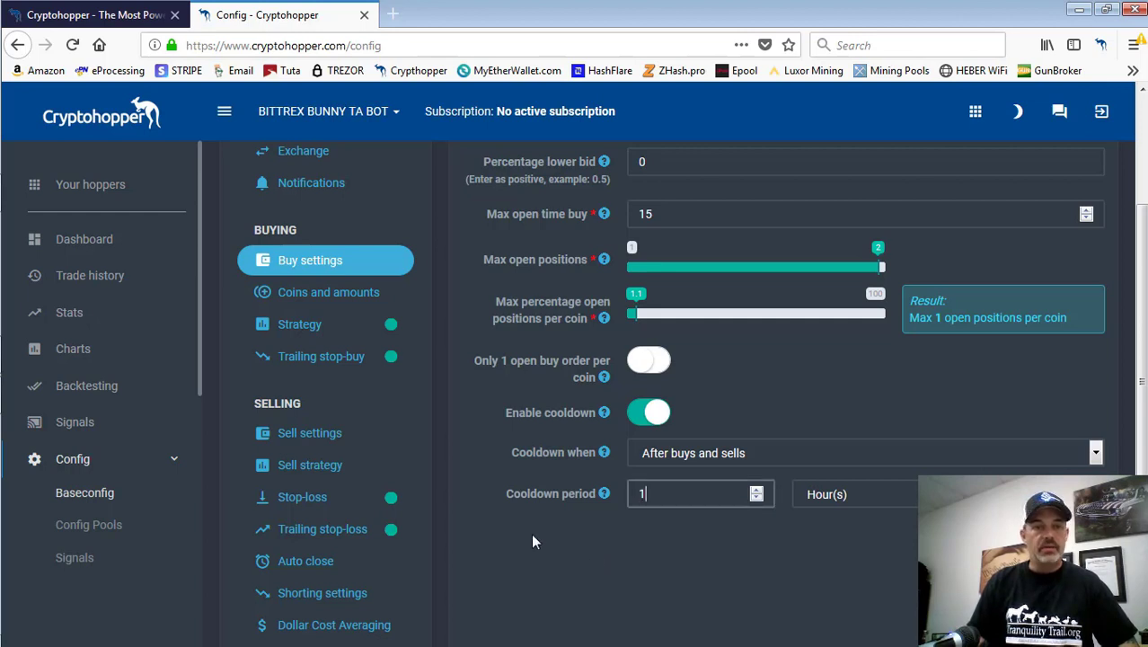
# Step: Open the coins and amounts settings and examine the list of selected coins and the BTC buy amounts
pyautogui.click(371, 295)
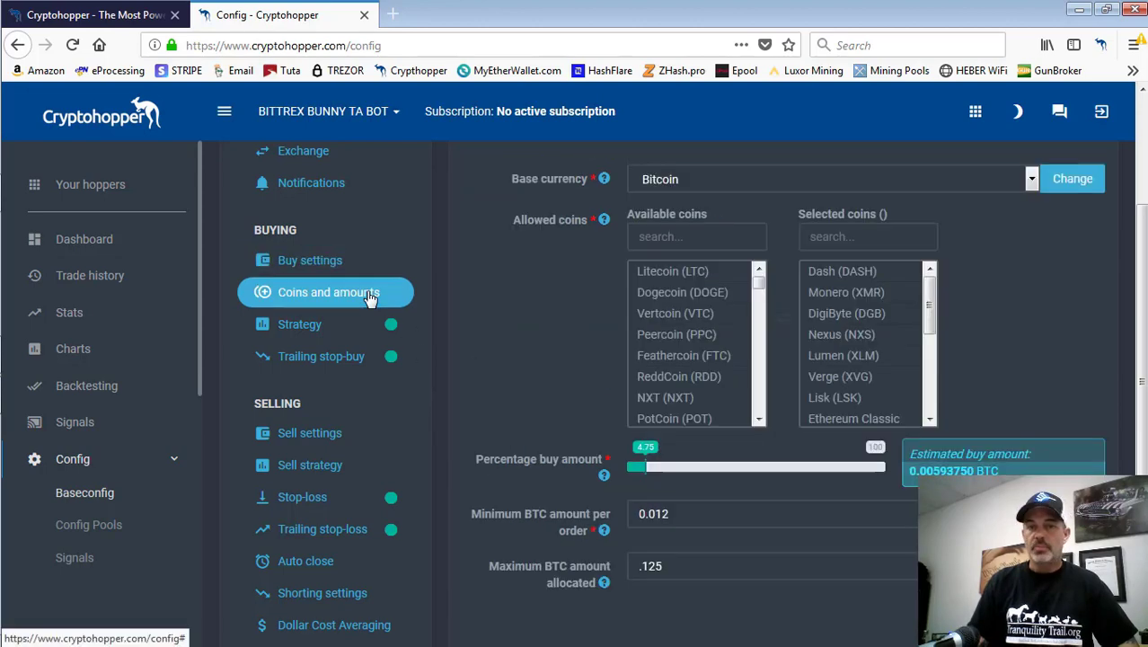
pyautogui.scroll(2, 1142, 312)
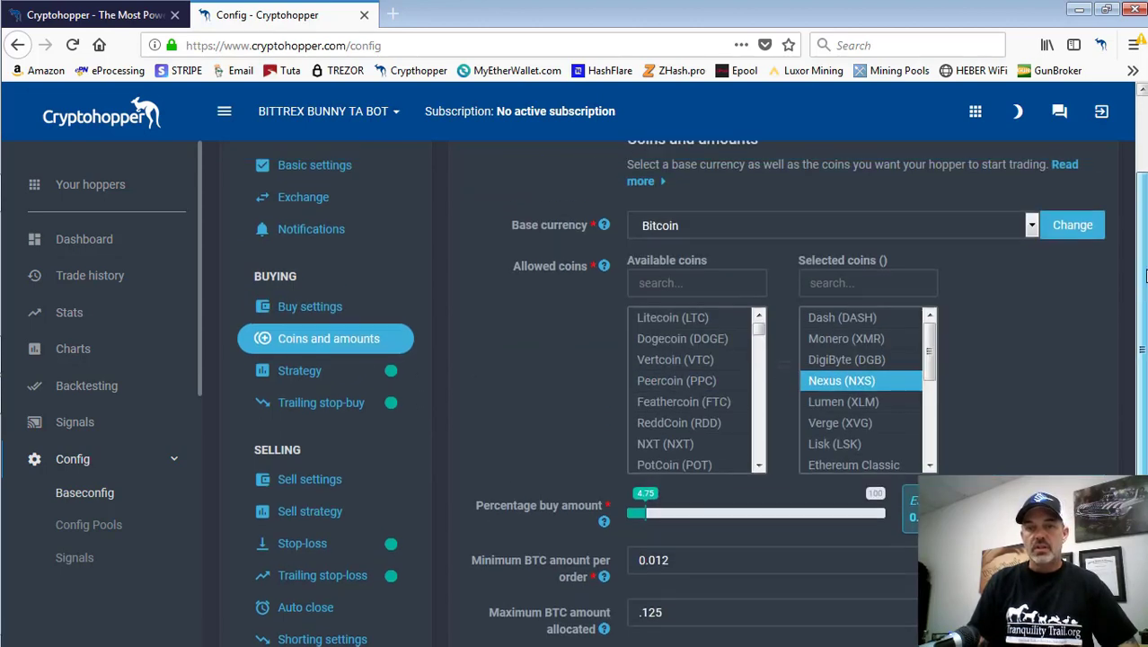
pyautogui.click(902, 347)
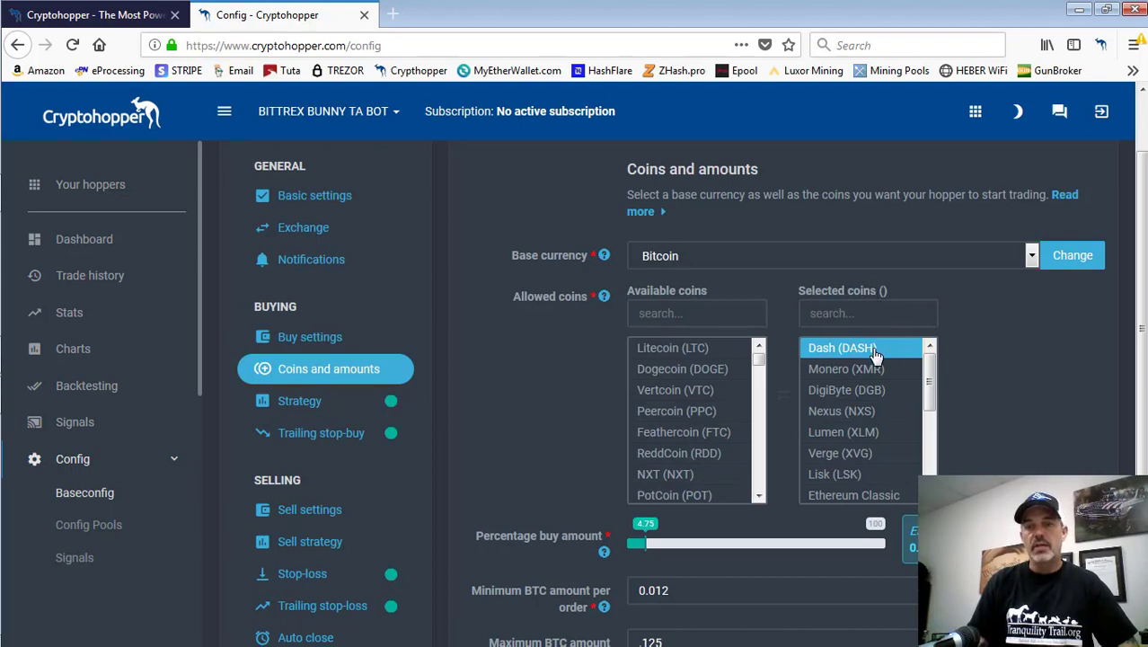
pyautogui.click(914, 390)
pyautogui.scroll(-5, 931, 373)
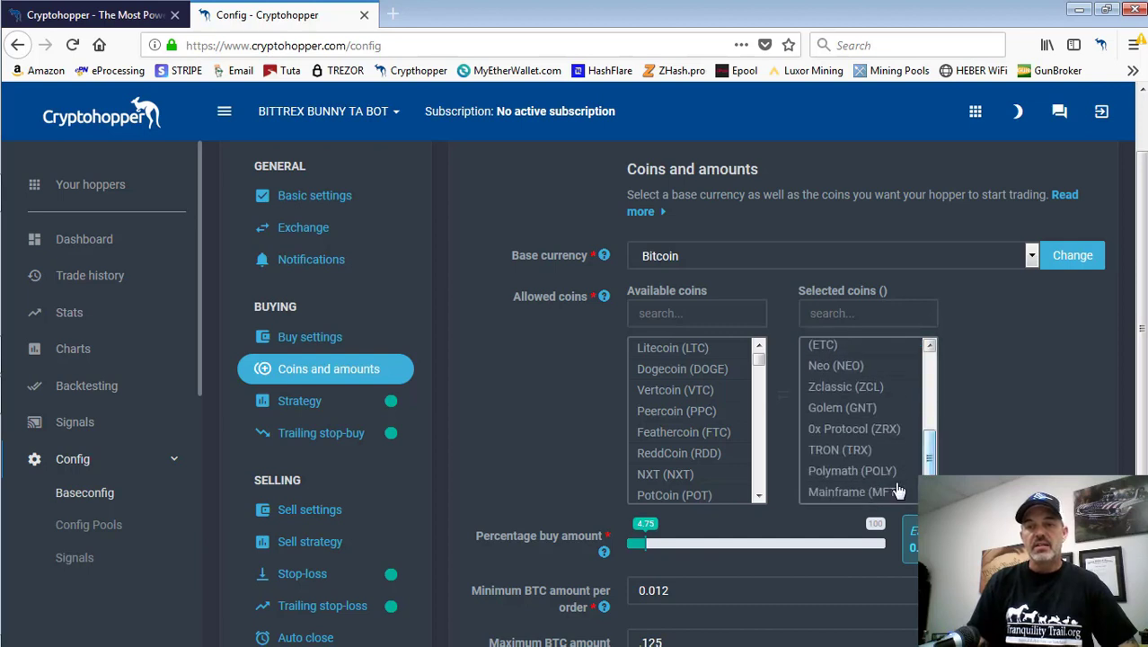
pyautogui.moveTo(893, 449); pyautogui.dragTo(886, 360)
pyautogui.click(886, 449)
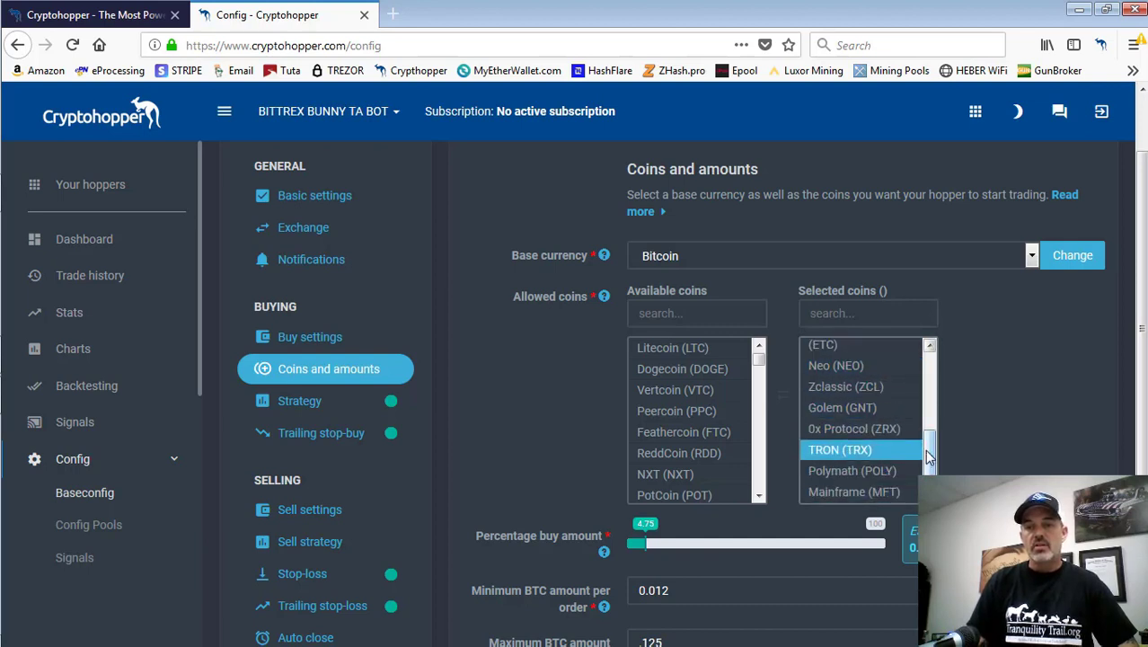
pyautogui.scroll(5, 886, 404)
pyautogui.click(887, 348)
pyautogui.scroll(1, 885, 388)
pyautogui.click(848, 386)
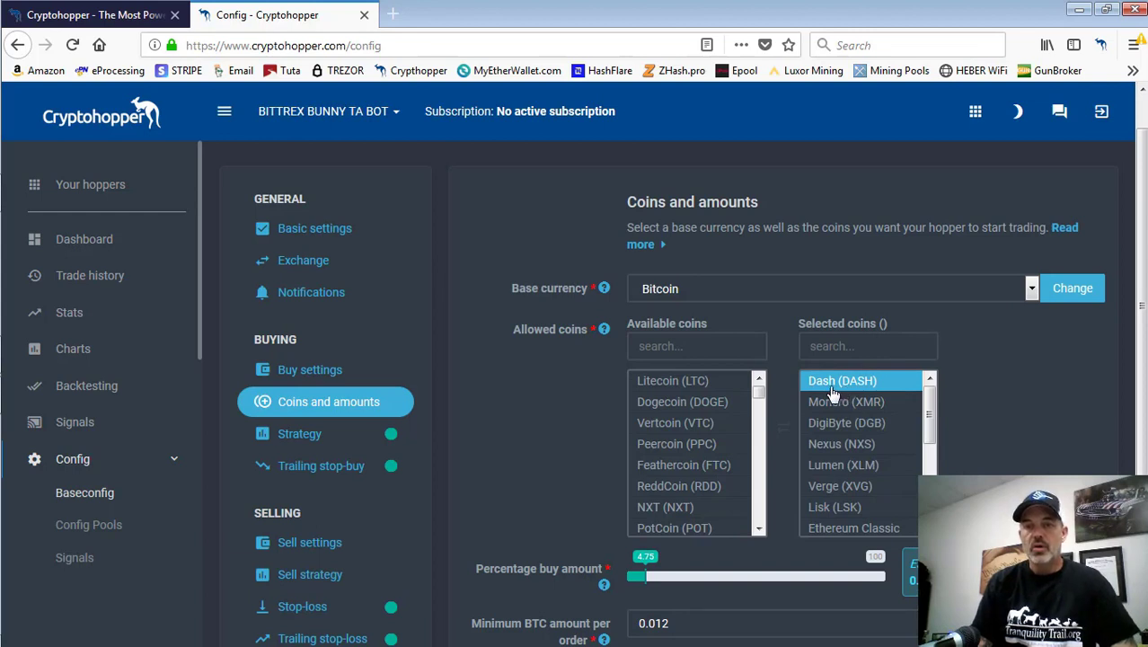
pyautogui.click(848, 403)
pyautogui.click(855, 422)
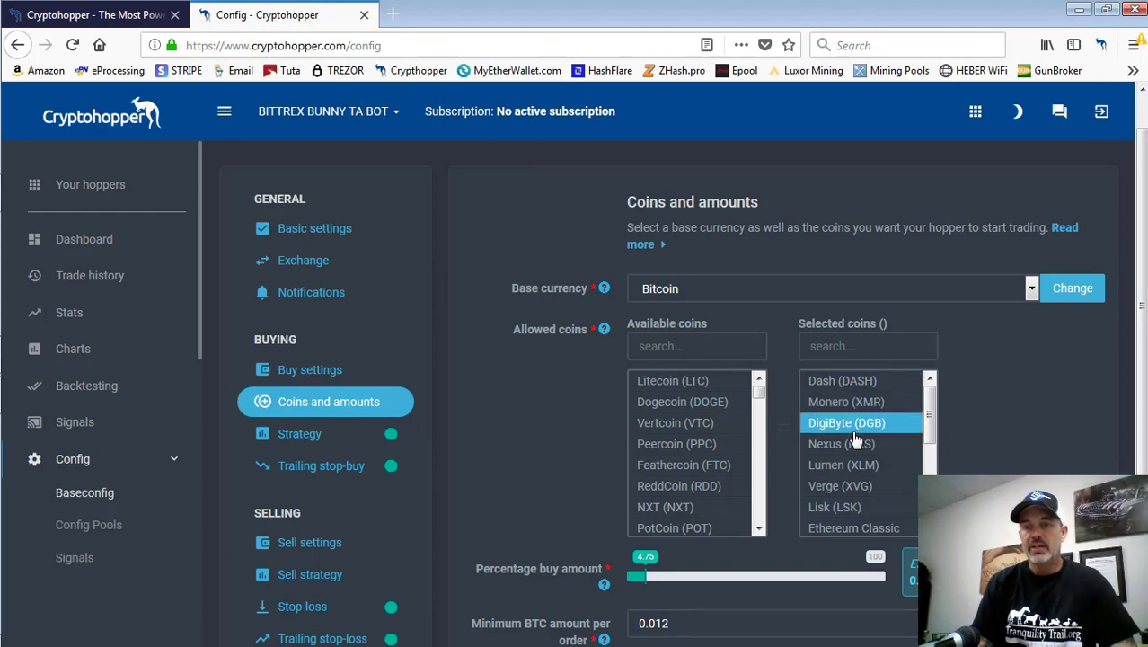
pyautogui.click(851, 444)
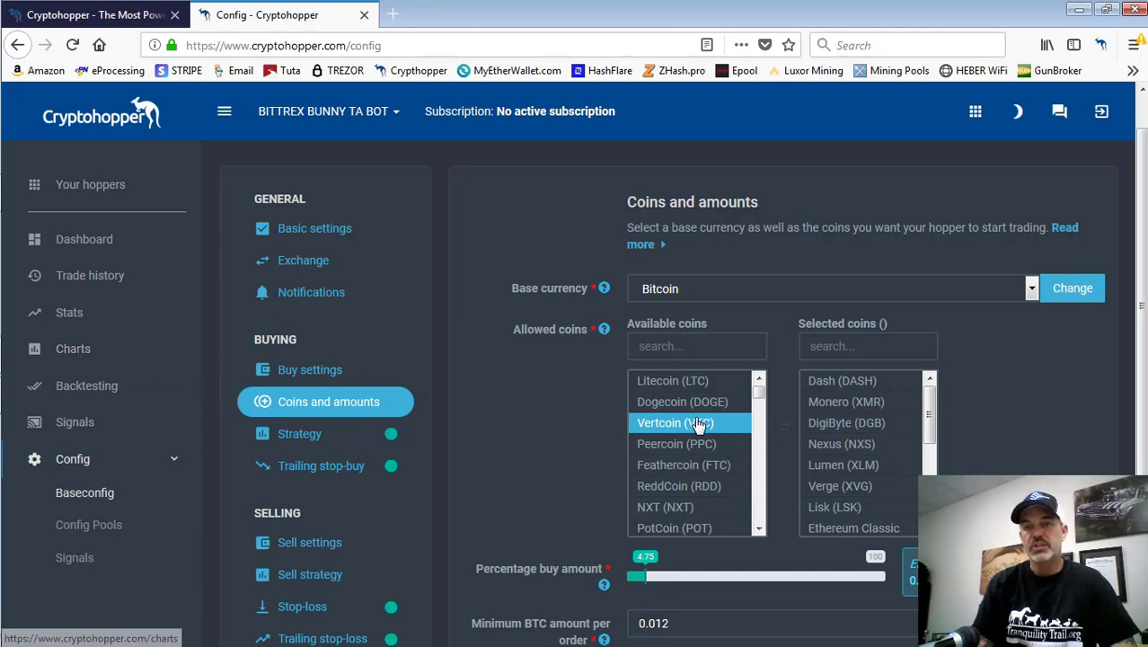
pyautogui.click(826, 402)
pyautogui.click(850, 428)
pyautogui.click(840, 485)
pyautogui.click(835, 507)
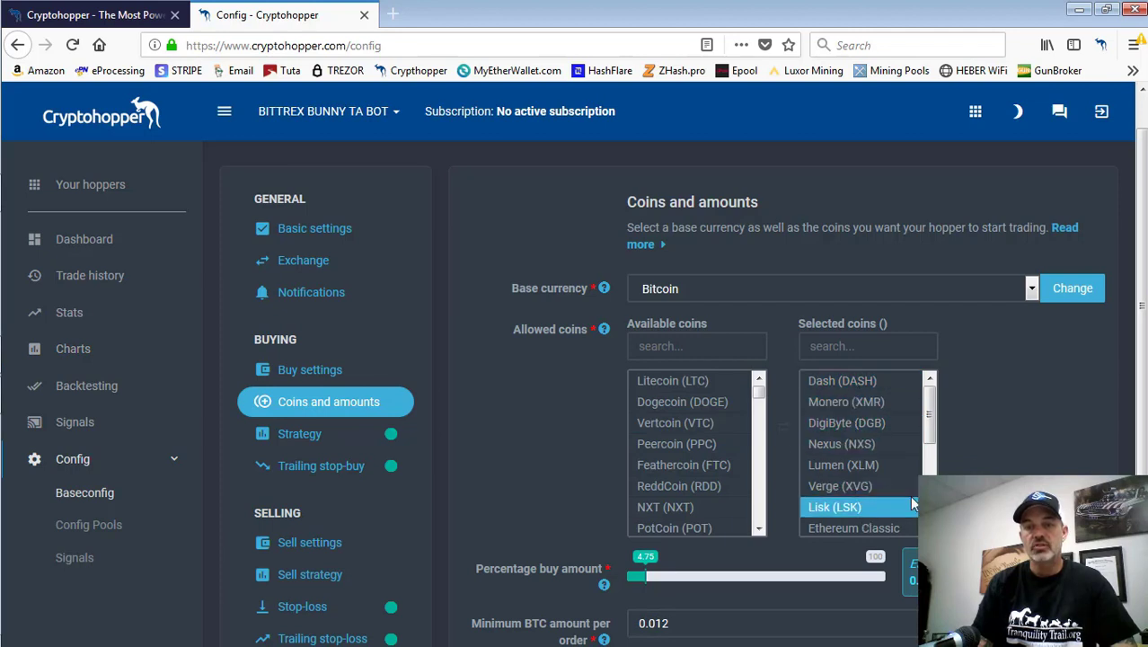
pyautogui.click(911, 465)
pyautogui.moveTo(935, 412); pyautogui.dragTo(931, 491)
pyautogui.moveTo(887, 525); pyautogui.dragTo(936, 392)
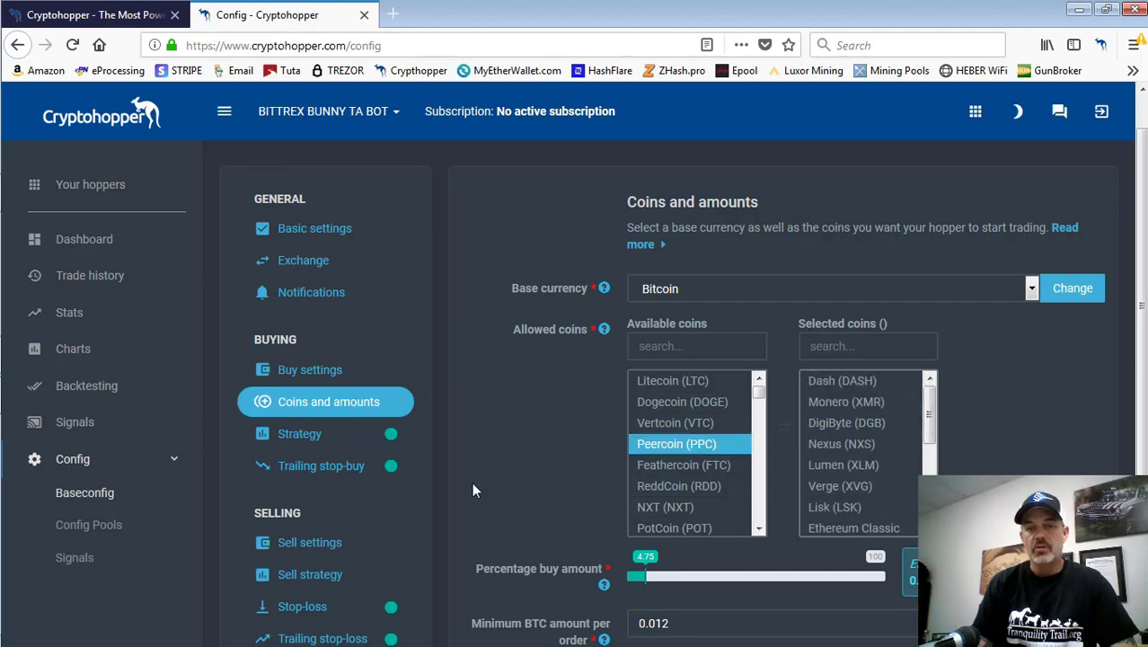
pyautogui.scroll(-2, 845, 359)
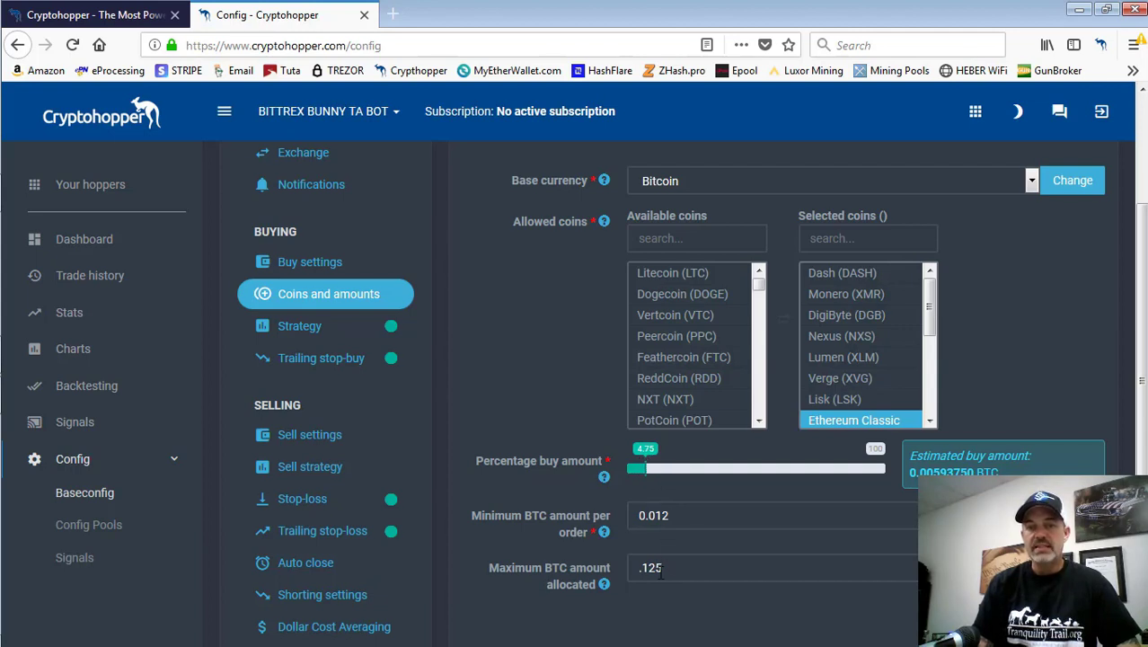
# Step: Examine the percentage buy amount, the minimum BTC amount per order and the maximum BTC amount allocated
pyautogui.moveTo(665, 568); pyautogui.dragTo(630, 568)
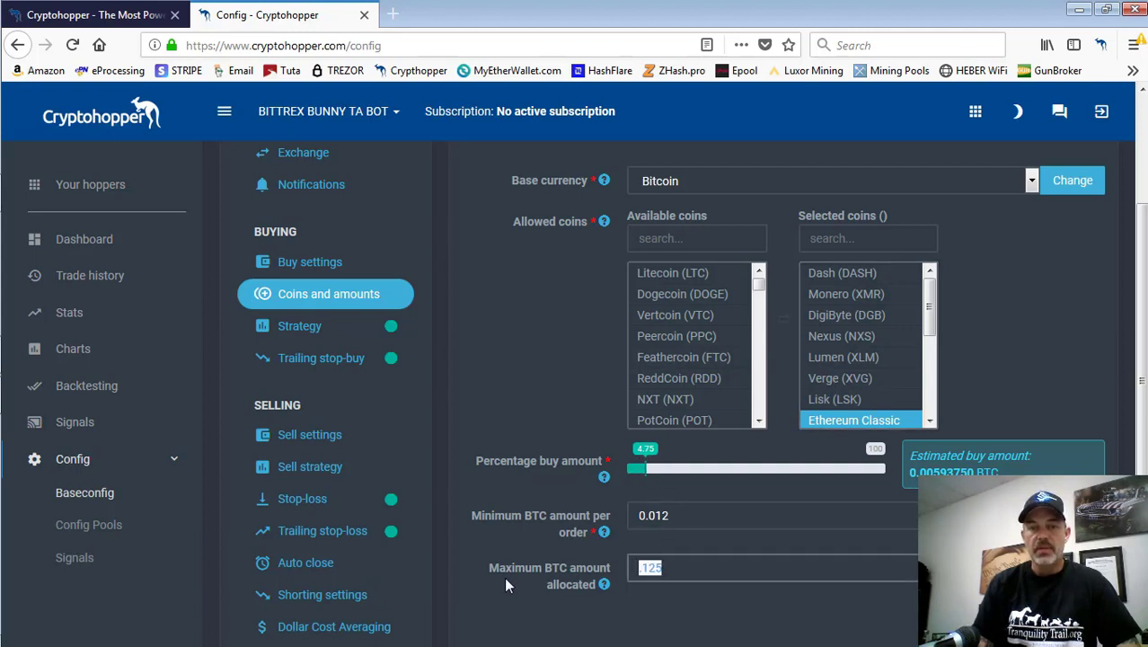
pyautogui.moveTo(493, 566); pyautogui.dragTo(640, 567)
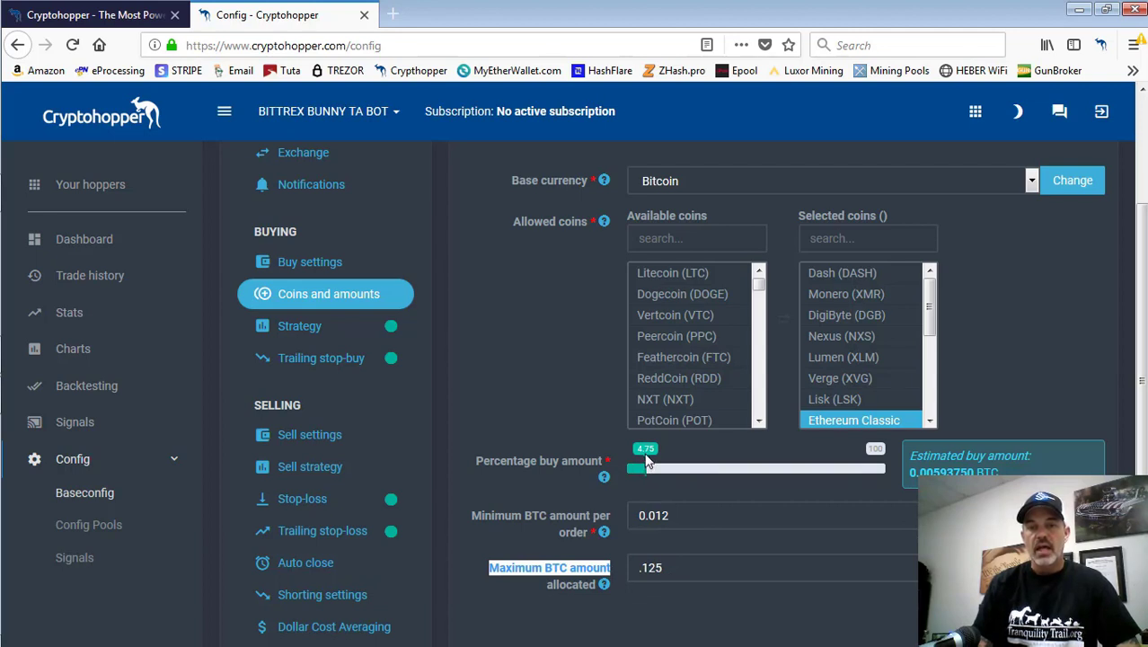
pyautogui.click(663, 567)
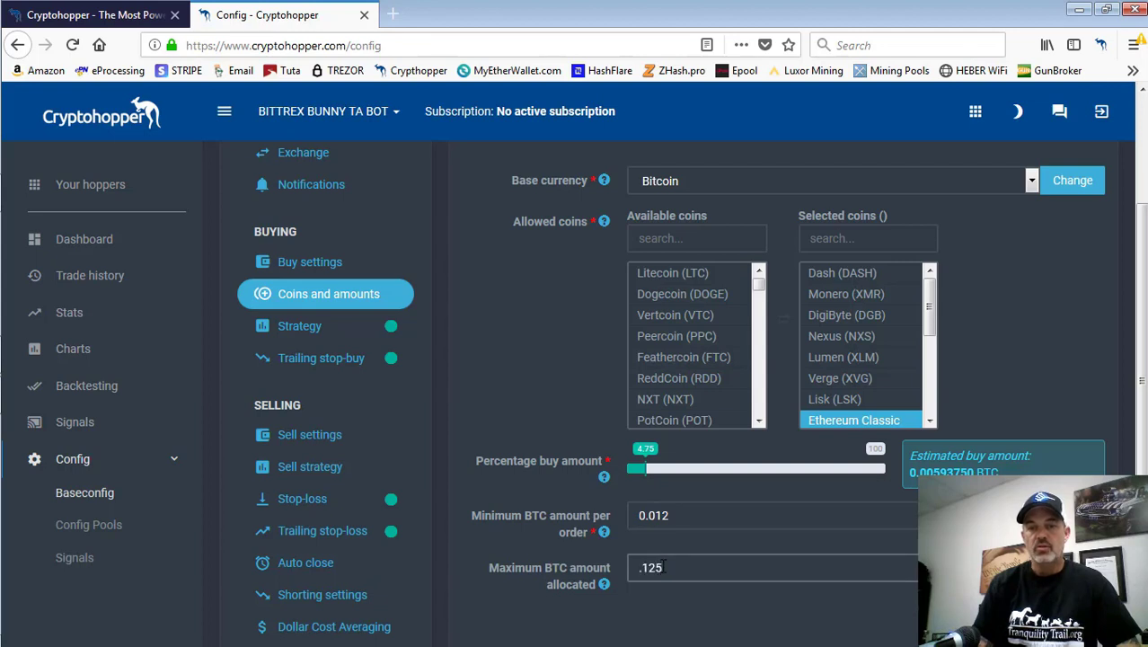
pyautogui.moveTo(663, 567); pyautogui.dragTo(629, 563)
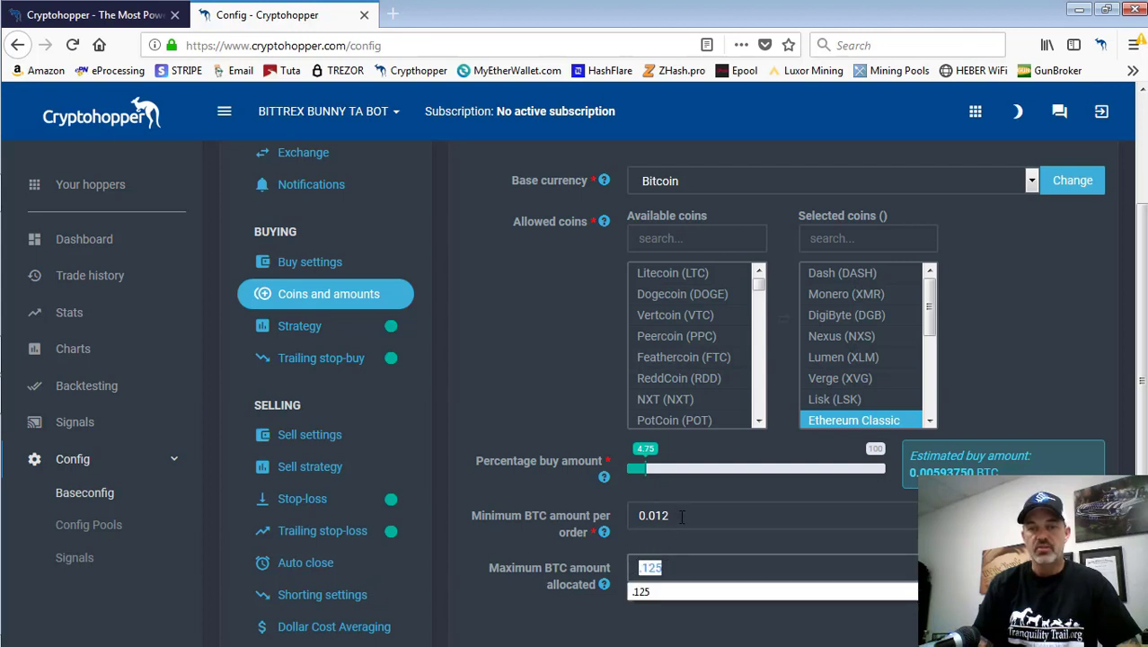
pyautogui.moveTo(678, 519); pyautogui.dragTo(622, 516)
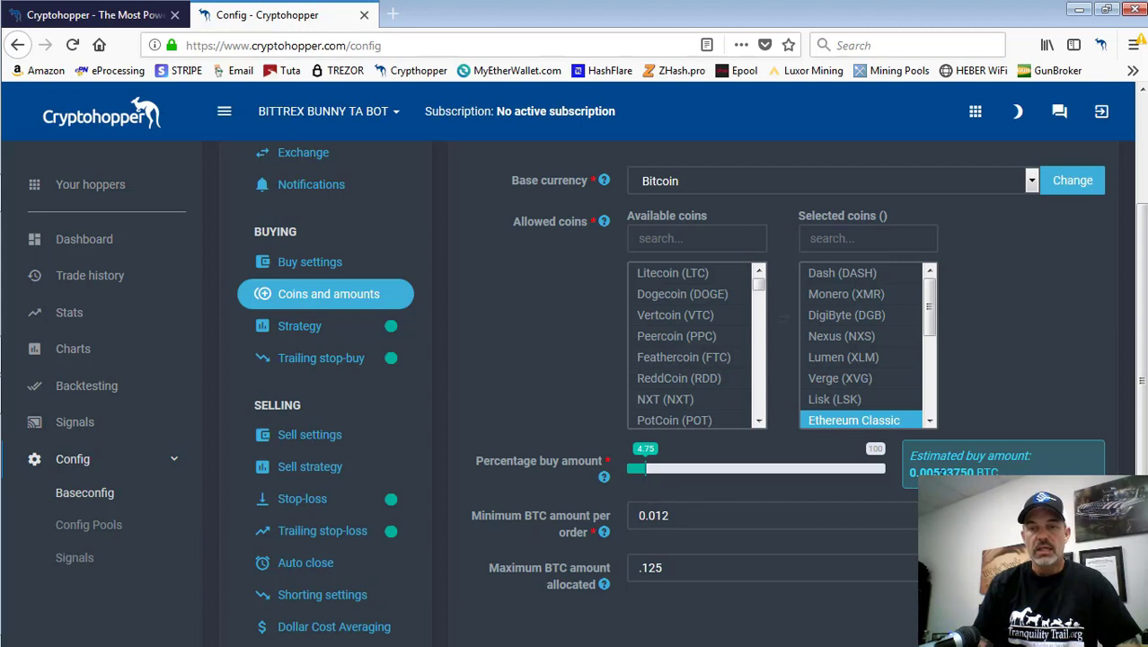
pyautogui.click(884, 483)
pyautogui.moveTo(683, 516); pyautogui.dragTo(627, 514)
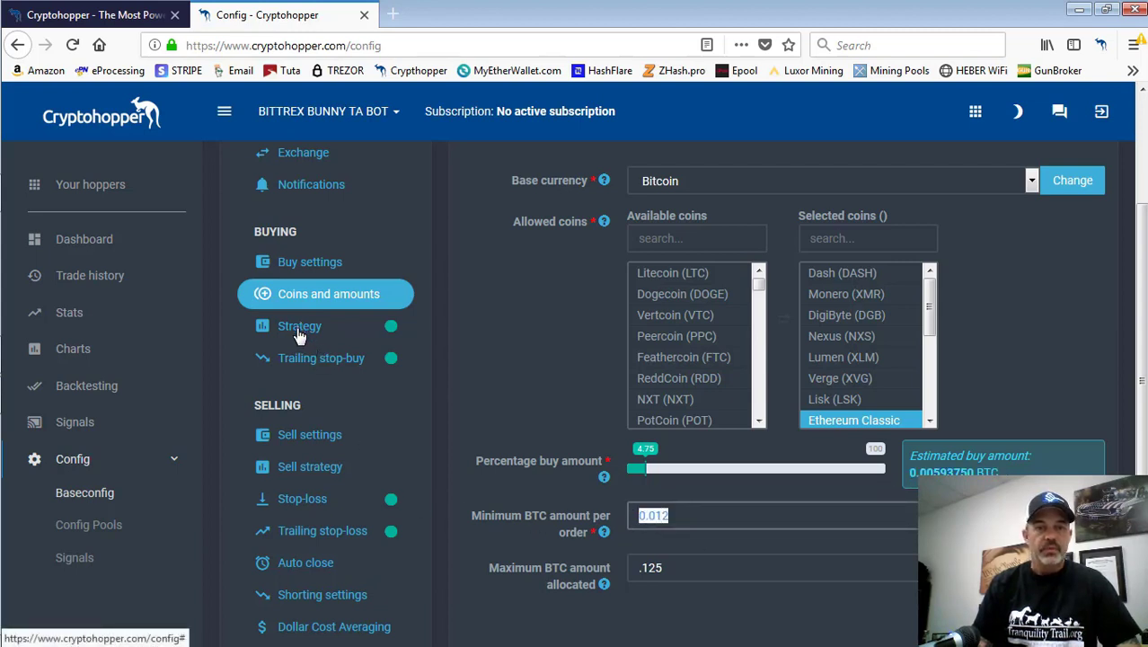
pyautogui.click(733, 524)
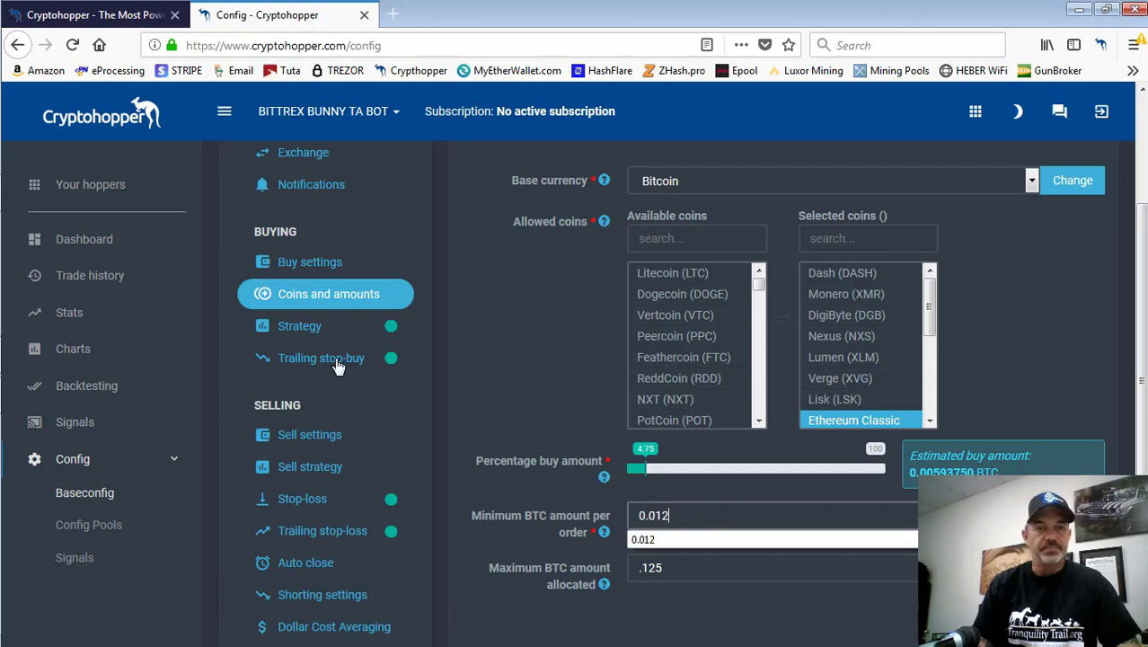
# Step: Review the hopper's buy strategy settings and open the advanced Multiple TA settings
pyautogui.click(311, 332)
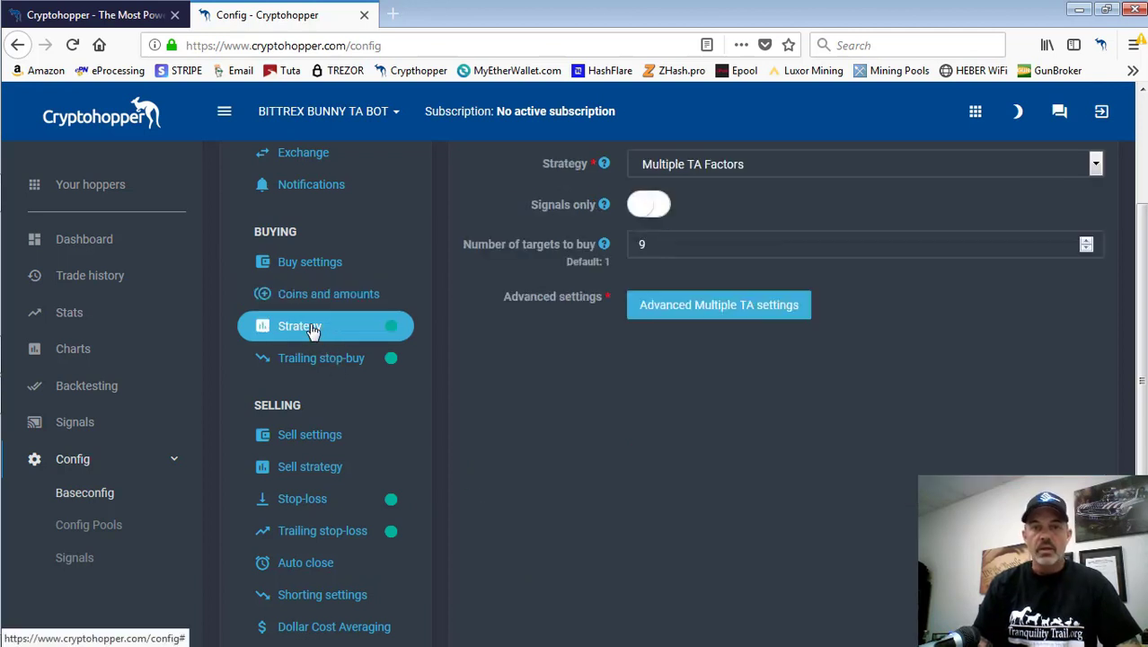
pyautogui.scroll(2, 660, 307)
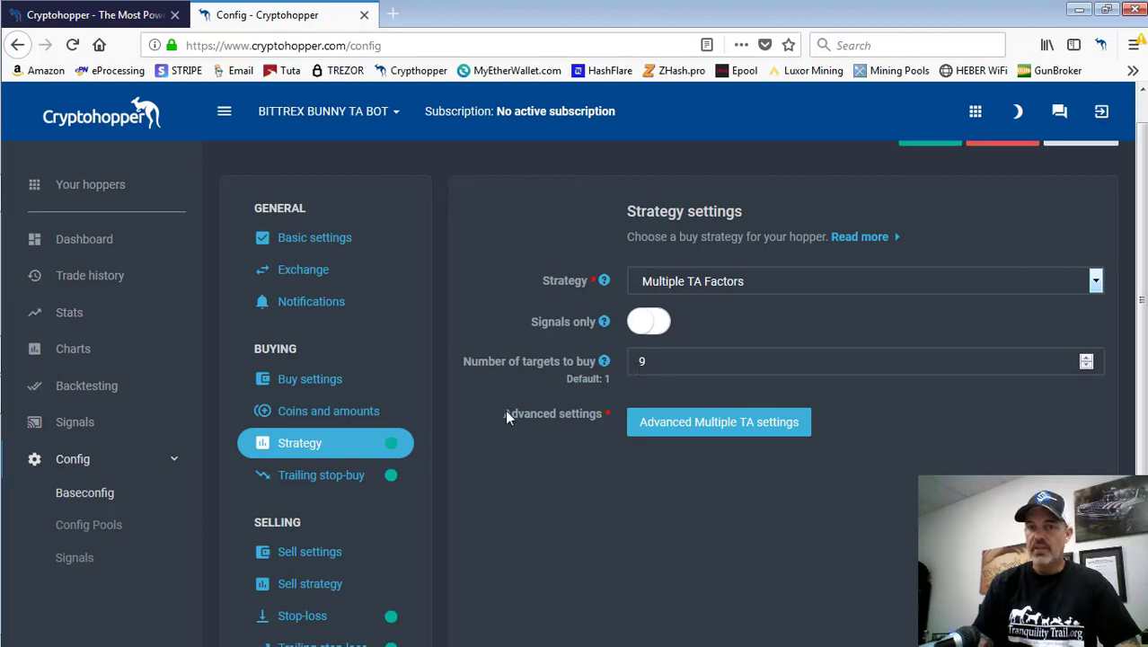
pyautogui.moveTo(501, 409); pyautogui.dragTo(580, 420)
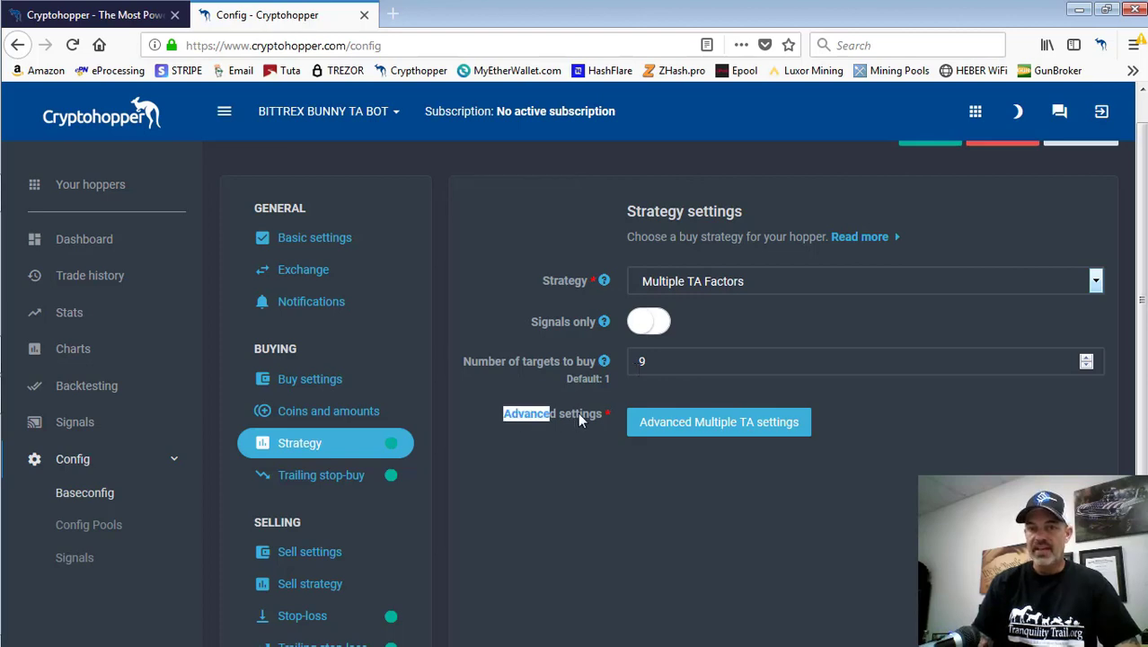
pyautogui.click(694, 426)
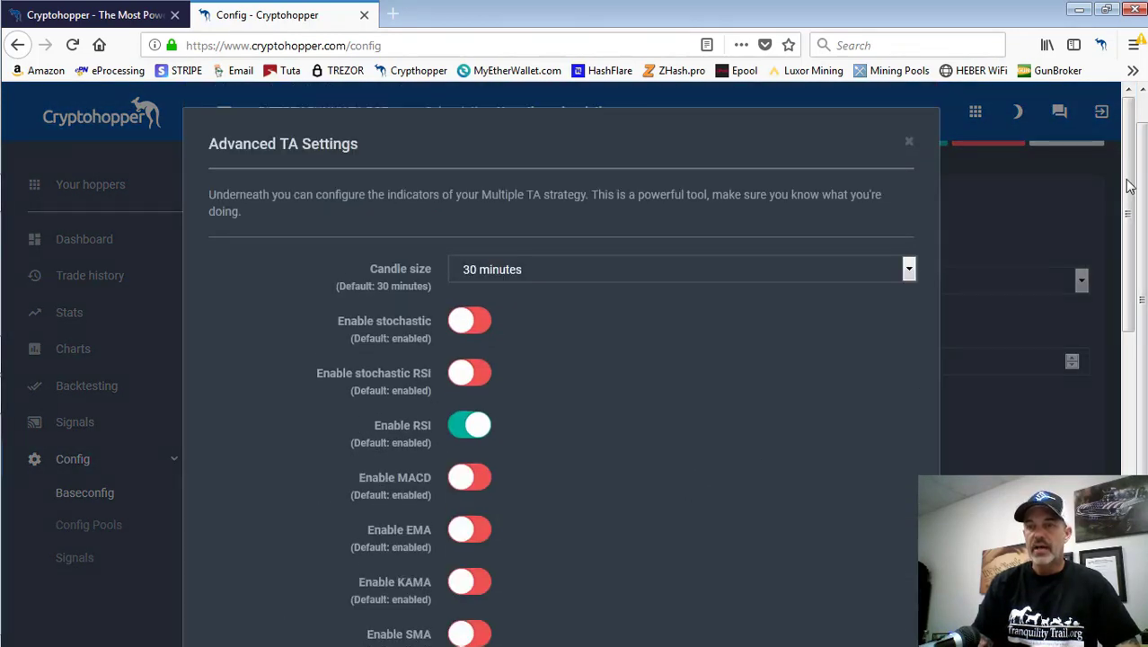
# Step: Examine the candle size and the enabled indicators in the advanced TA settings
pyautogui.moveTo(1130, 179); pyautogui.dragTo(1130, 213)
pyautogui.scroll(-1, 1130, 213)
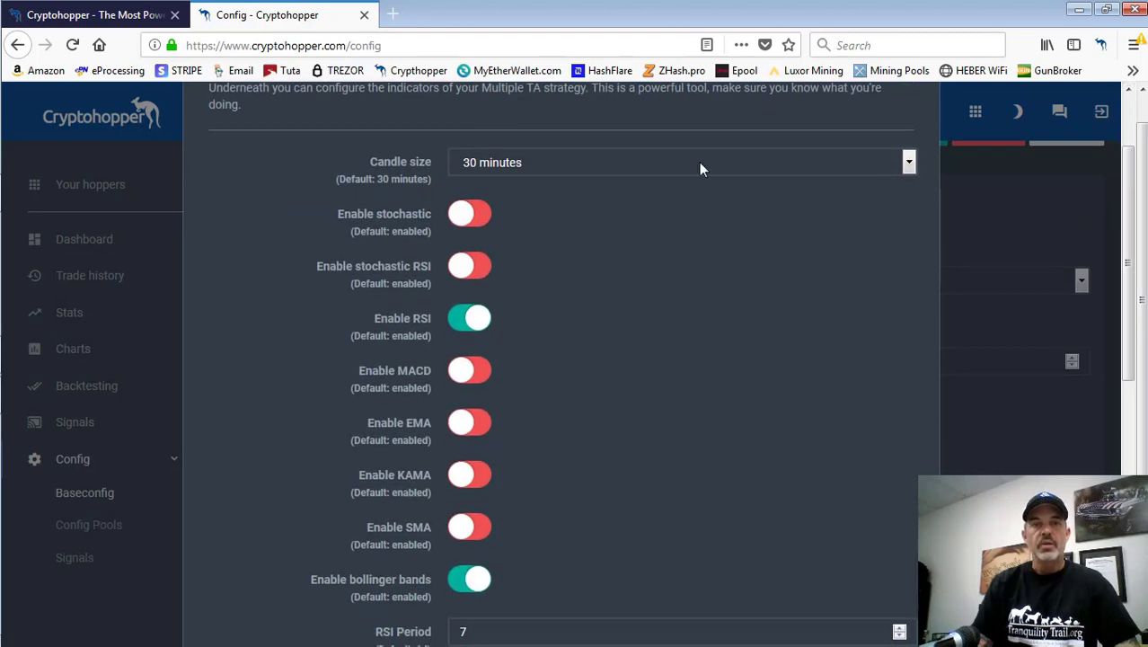
pyautogui.moveTo(371, 162); pyautogui.dragTo(431, 162)
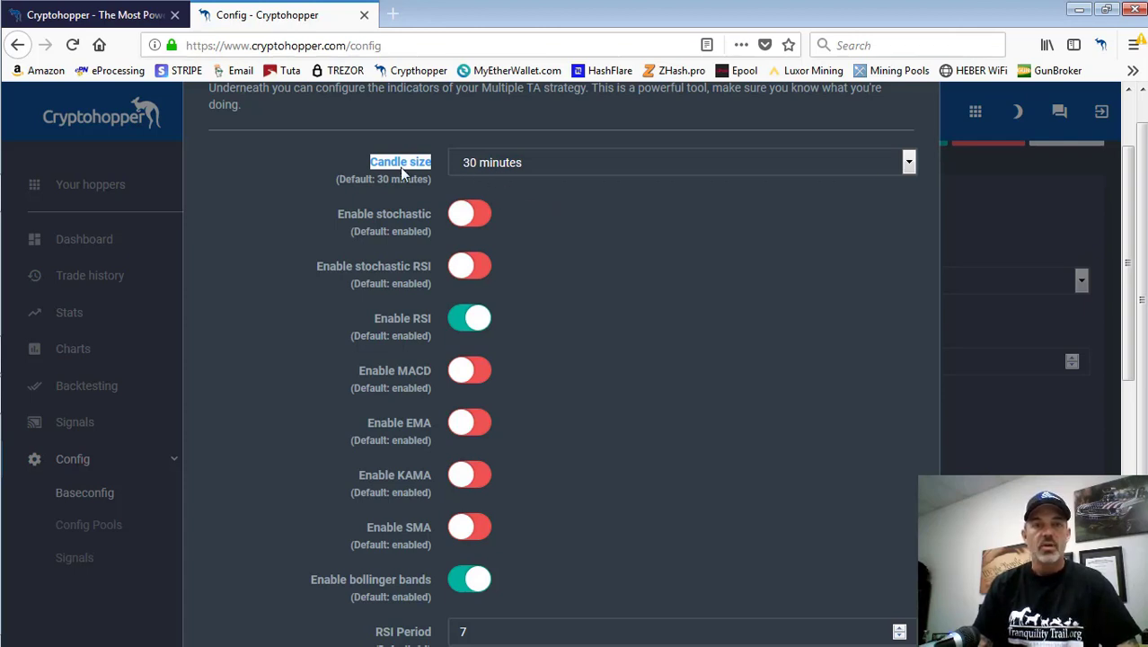
pyautogui.moveTo(377, 164); pyautogui.dragTo(404, 162)
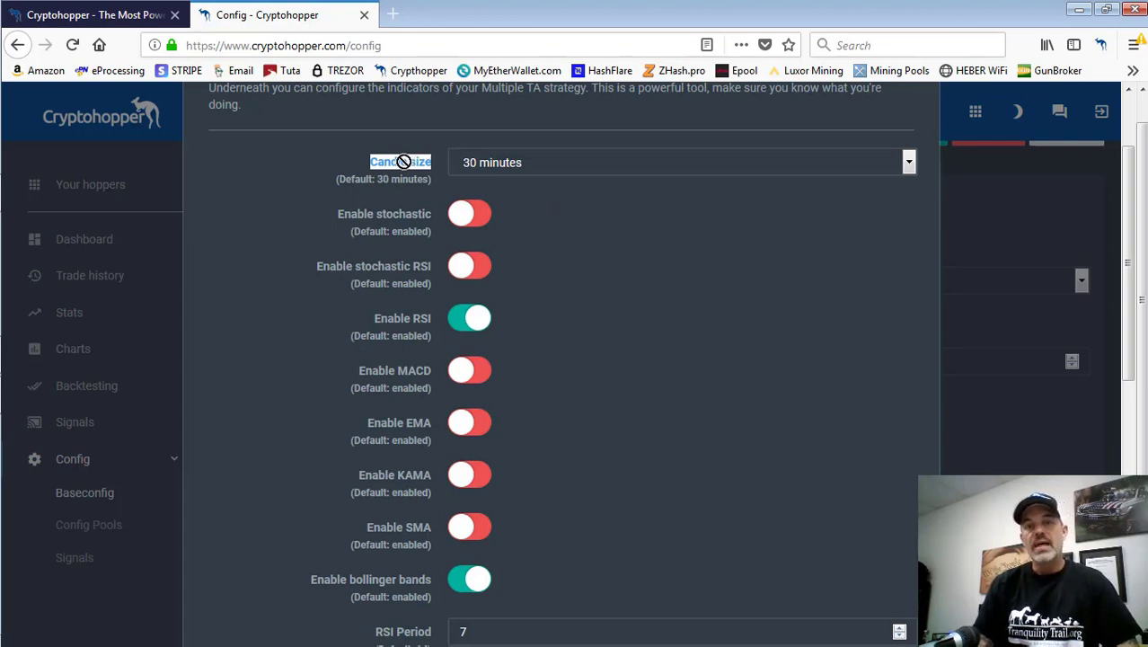
pyautogui.click(544, 186)
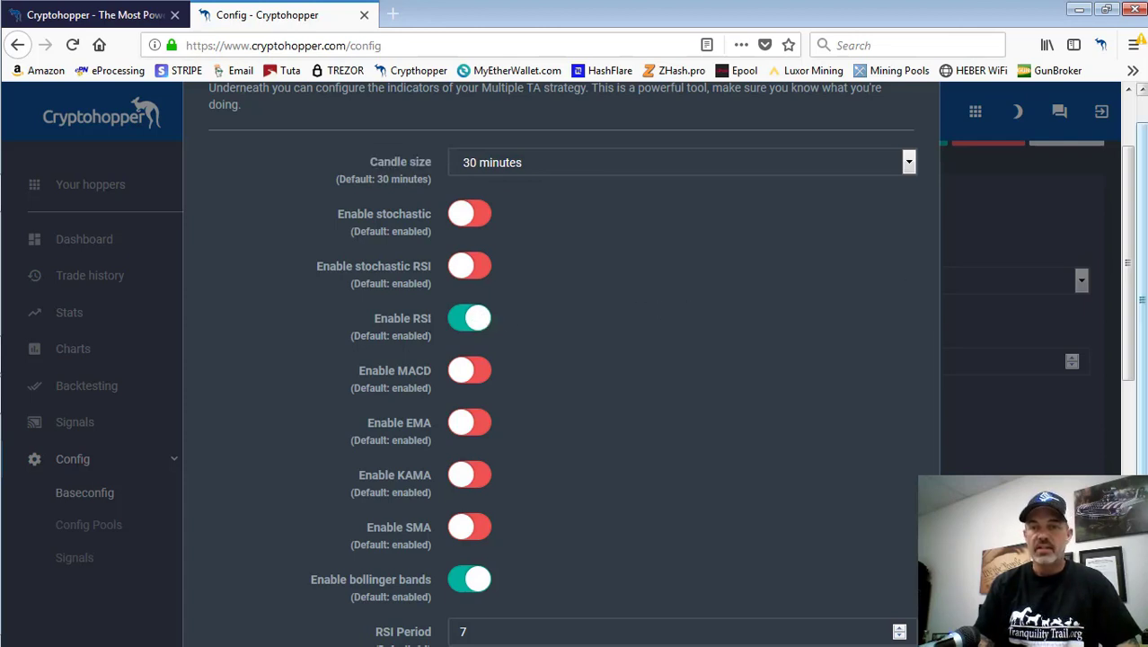
# Step: Review the RSI period and the RSI oversold and overbought thresholds
pyautogui.moveTo(1127, 220); pyautogui.dragTo(1136, 381)
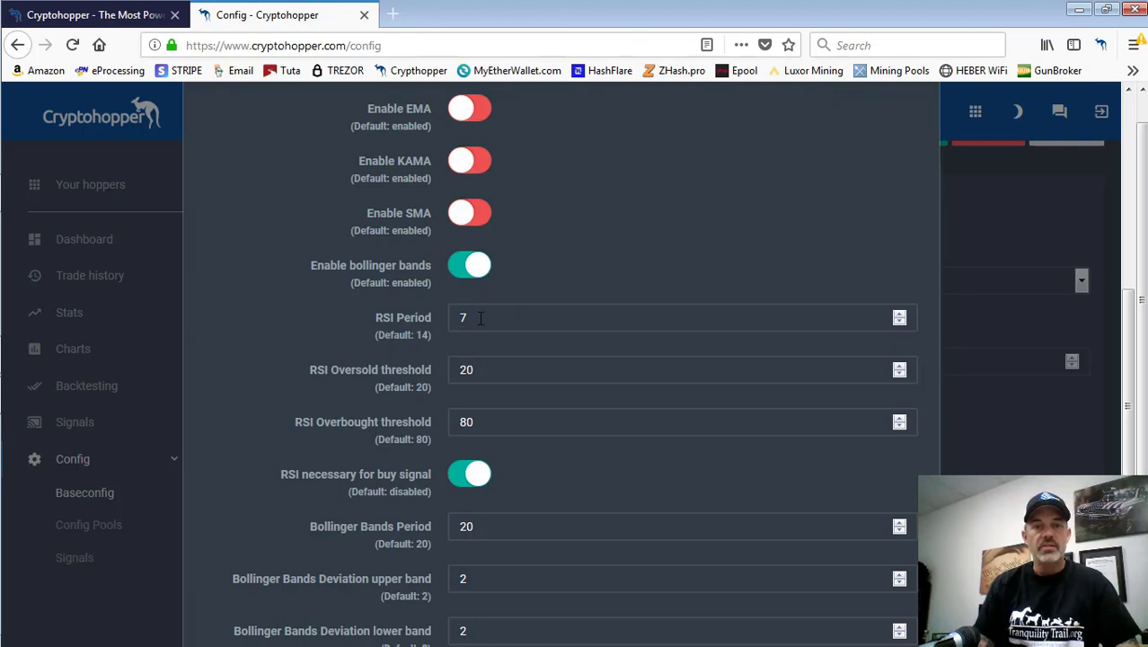
pyautogui.doubleClick(449, 317)
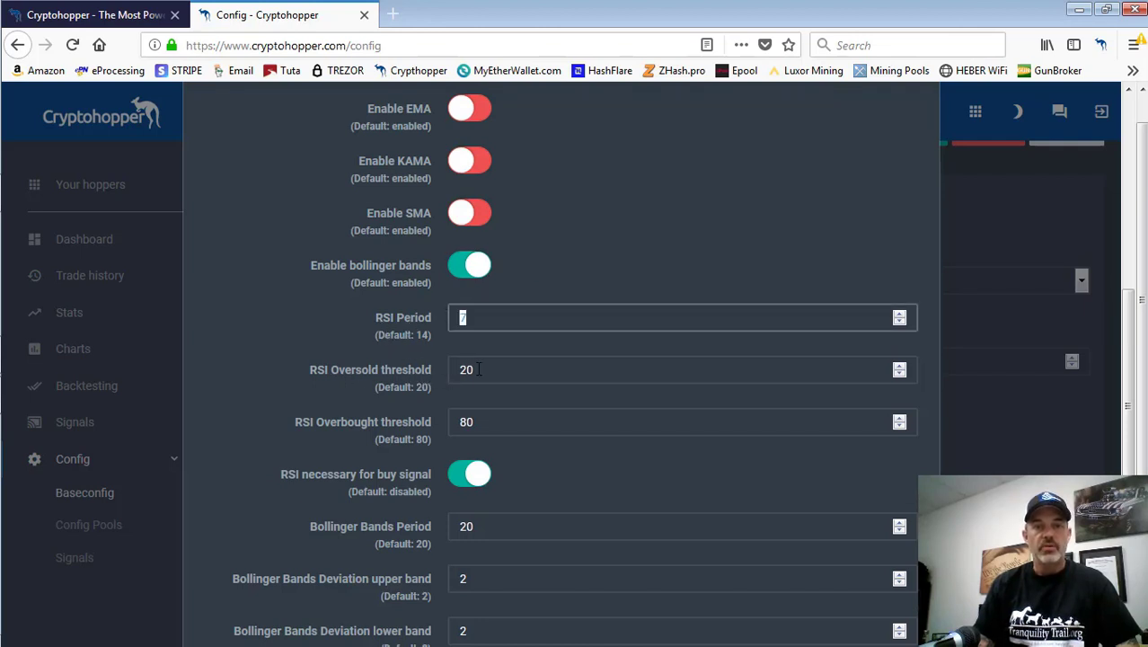
pyautogui.press('Tab')
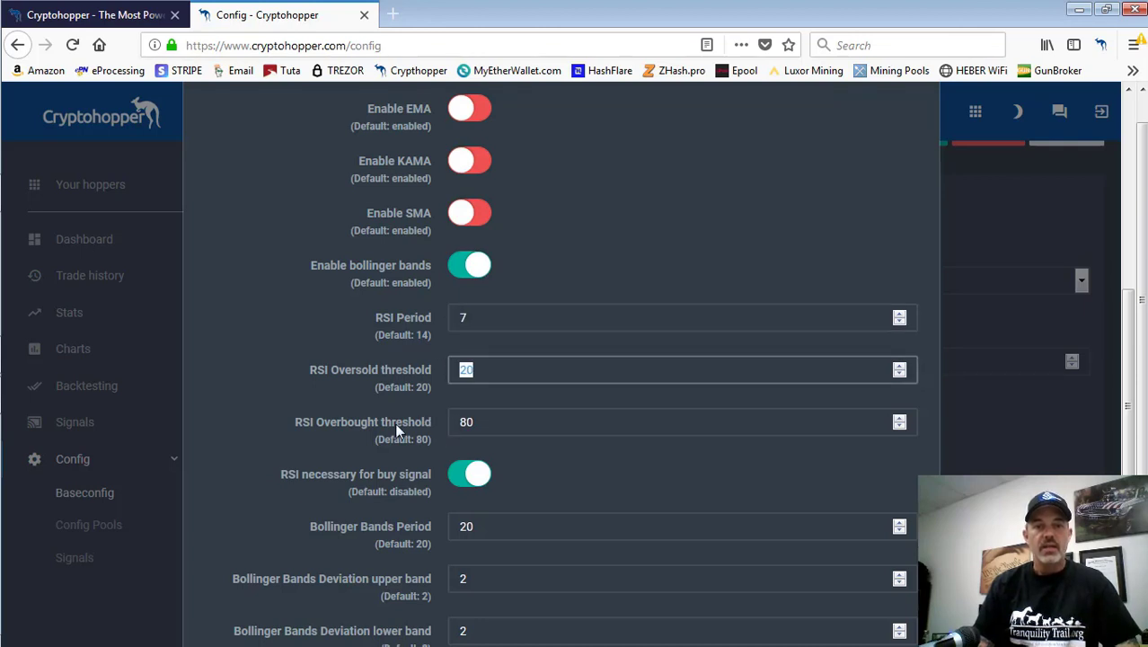
pyautogui.press('Tab')
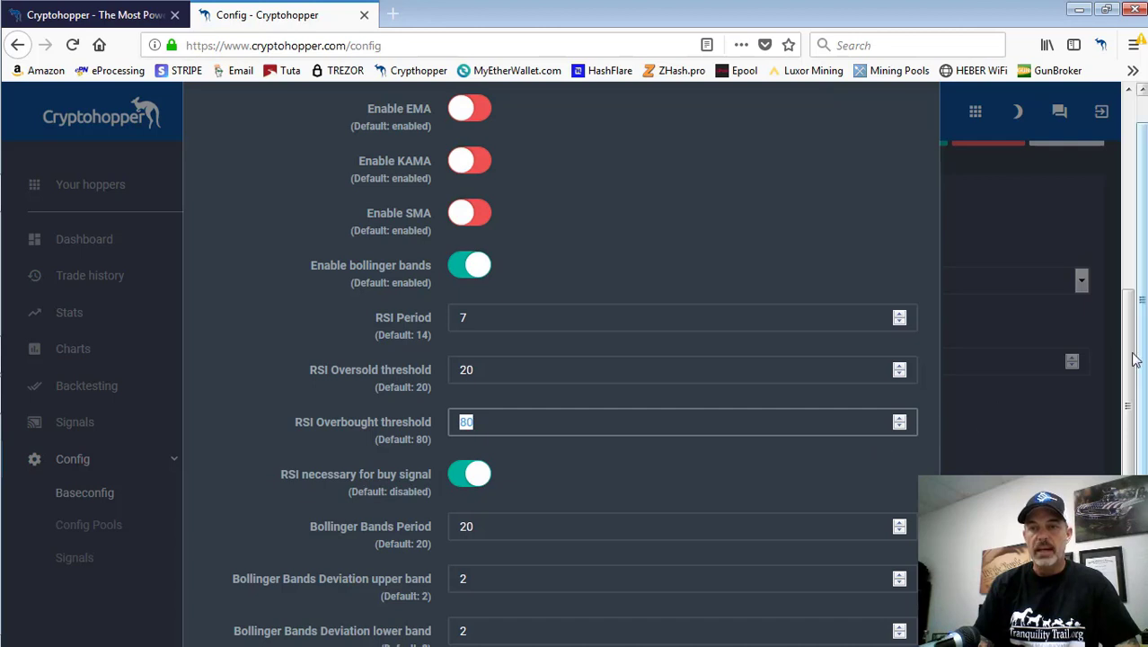
# Step: Review the Bollinger Bands period, MA-type options and buy signal requirement, and close the advanced TA settings
pyautogui.scroll(-3, 1134, 359)
pyautogui.tripleClick(429, 499)
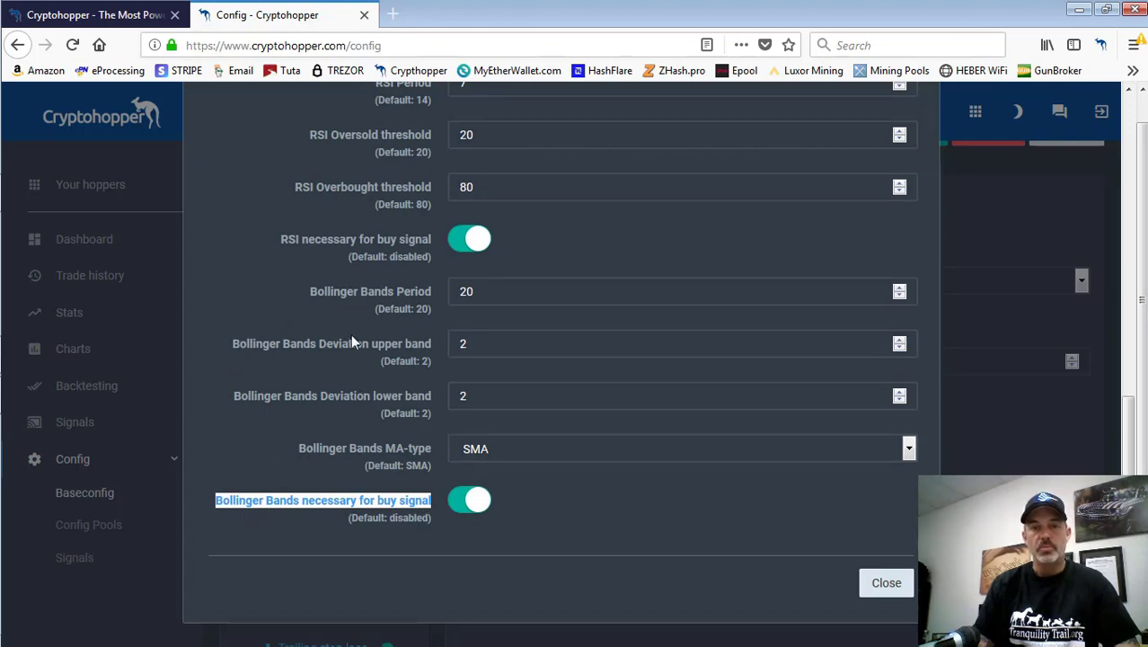
pyautogui.moveTo(334, 291); pyautogui.dragTo(439, 296)
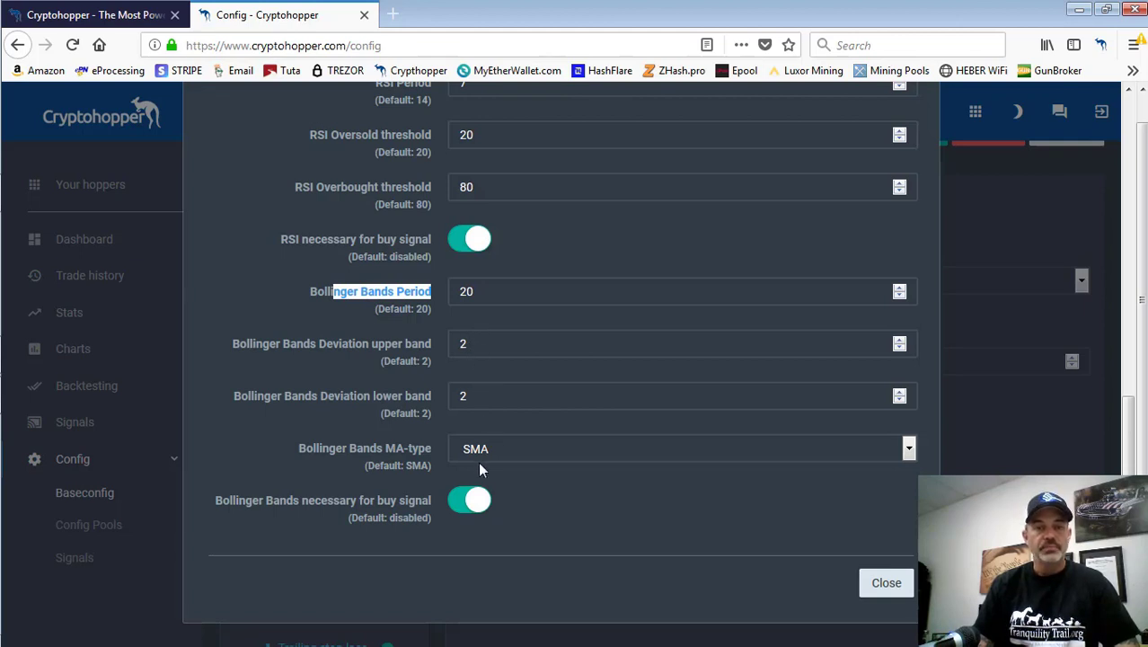
pyautogui.click(509, 446)
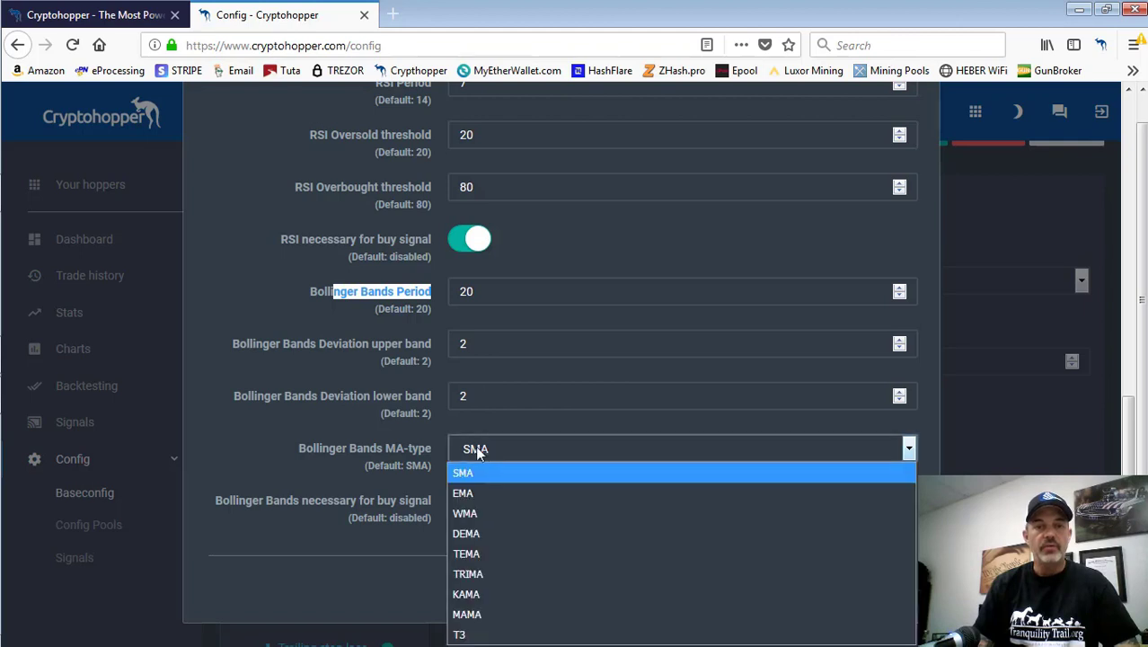
pyautogui.click(304, 452)
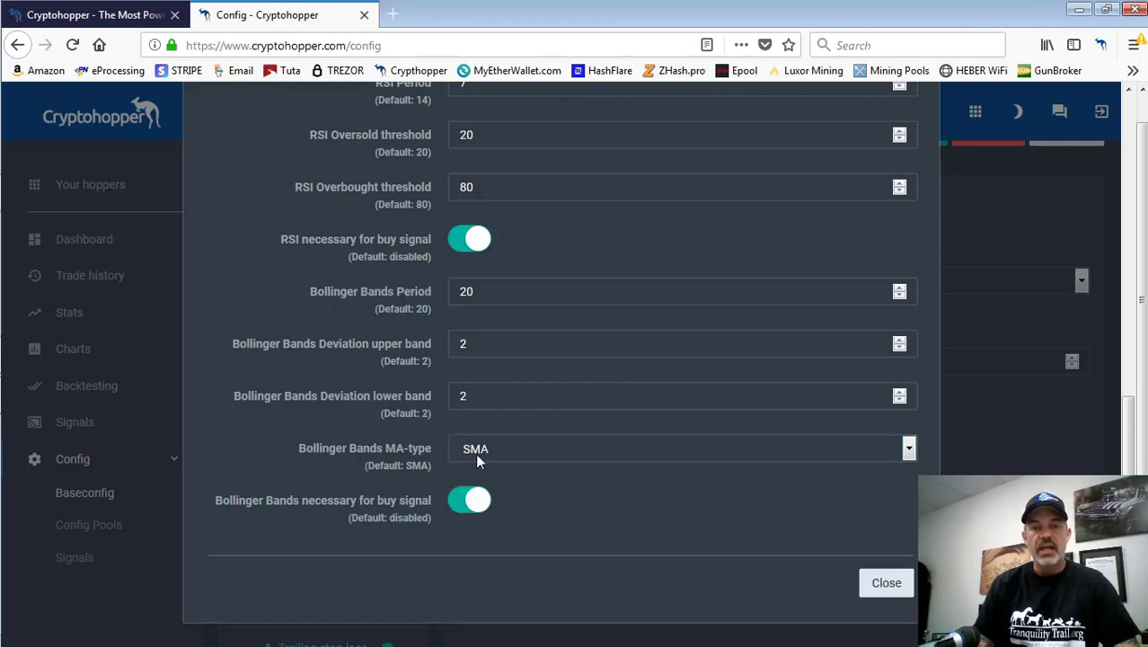
pyautogui.click(898, 577)
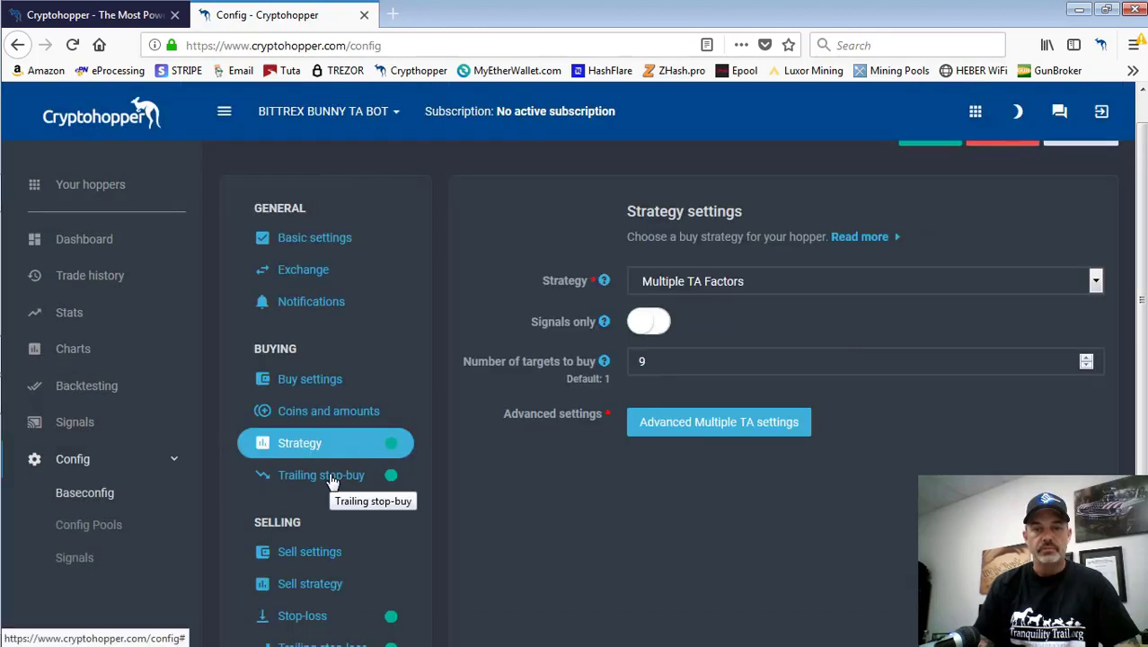
# Step: Review the trailing stop-buy settings and the take profit and max open time values in the sell settings
pyautogui.click(331, 479)
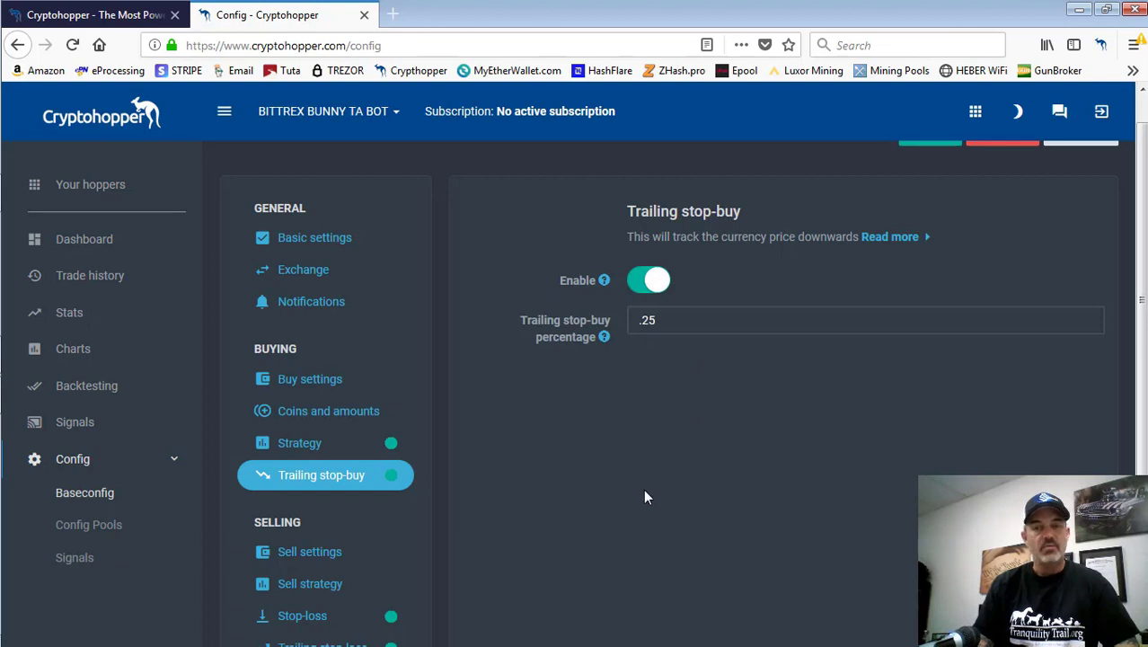
pyautogui.scroll(-3, 374, 510)
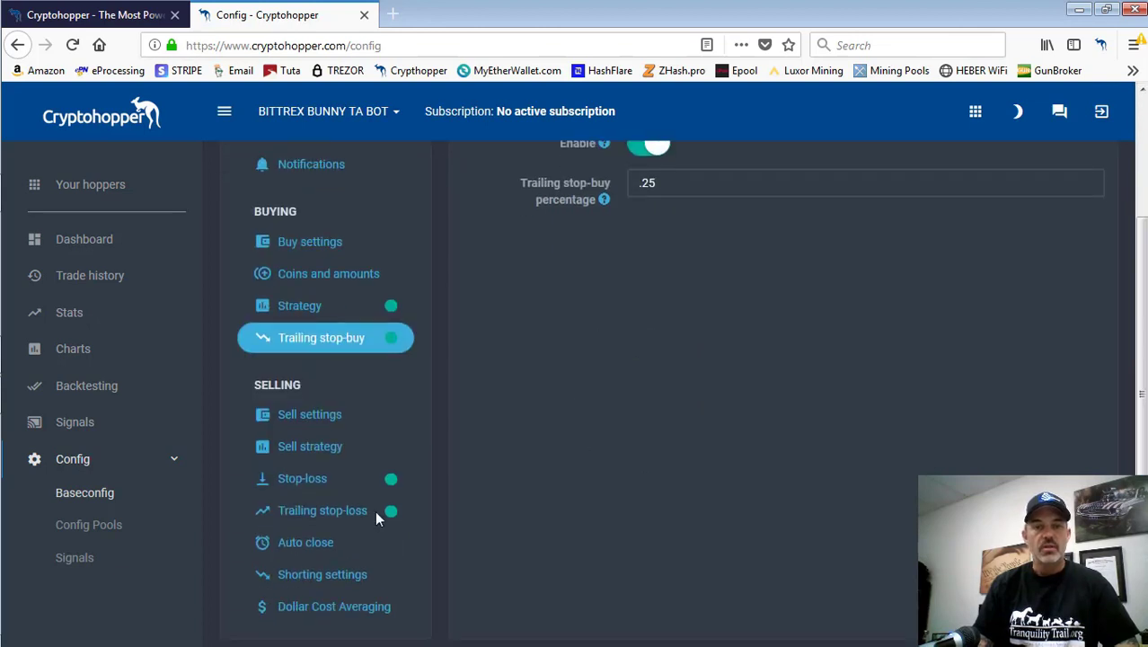
pyautogui.click(306, 420)
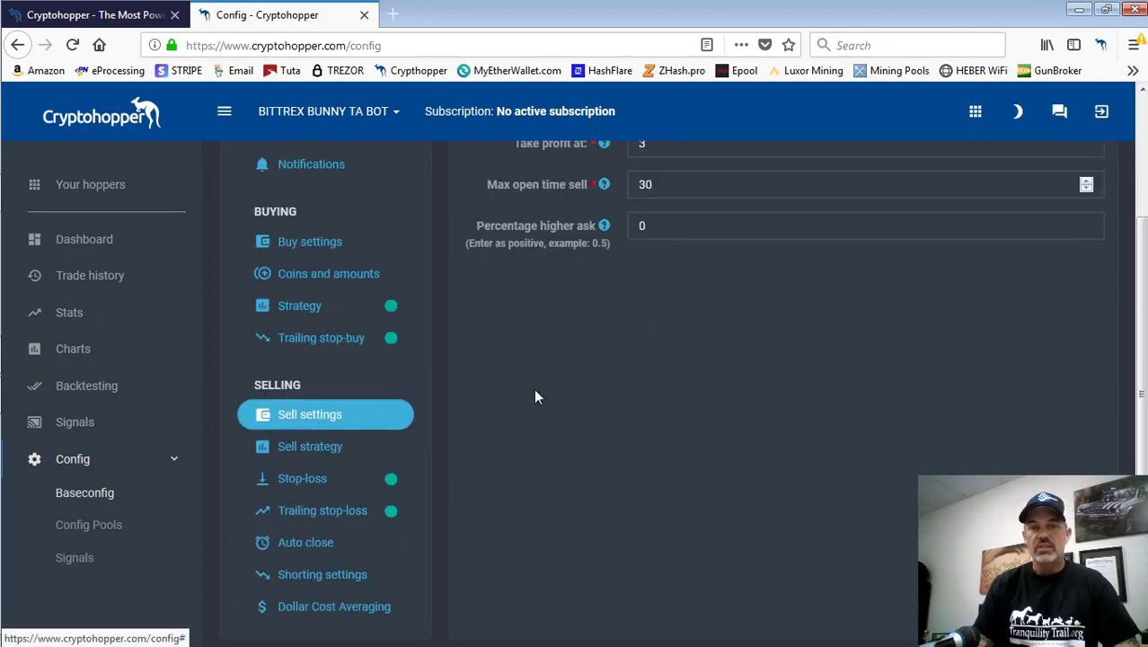
pyautogui.scroll(3, 1142, 432)
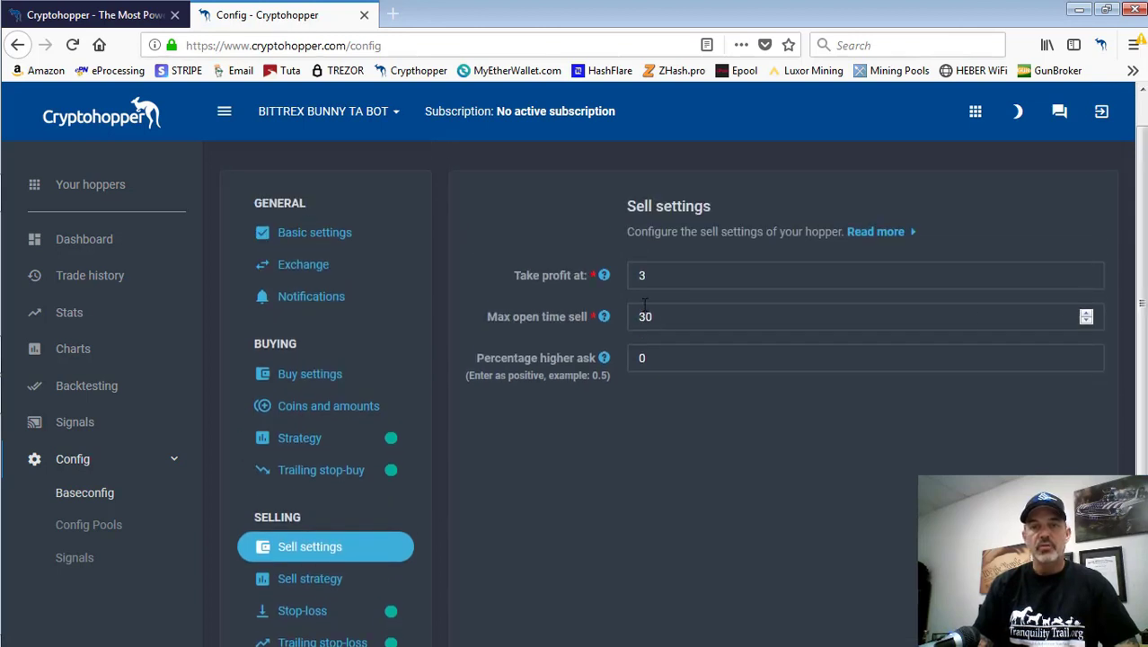
pyautogui.doubleClick(641, 269)
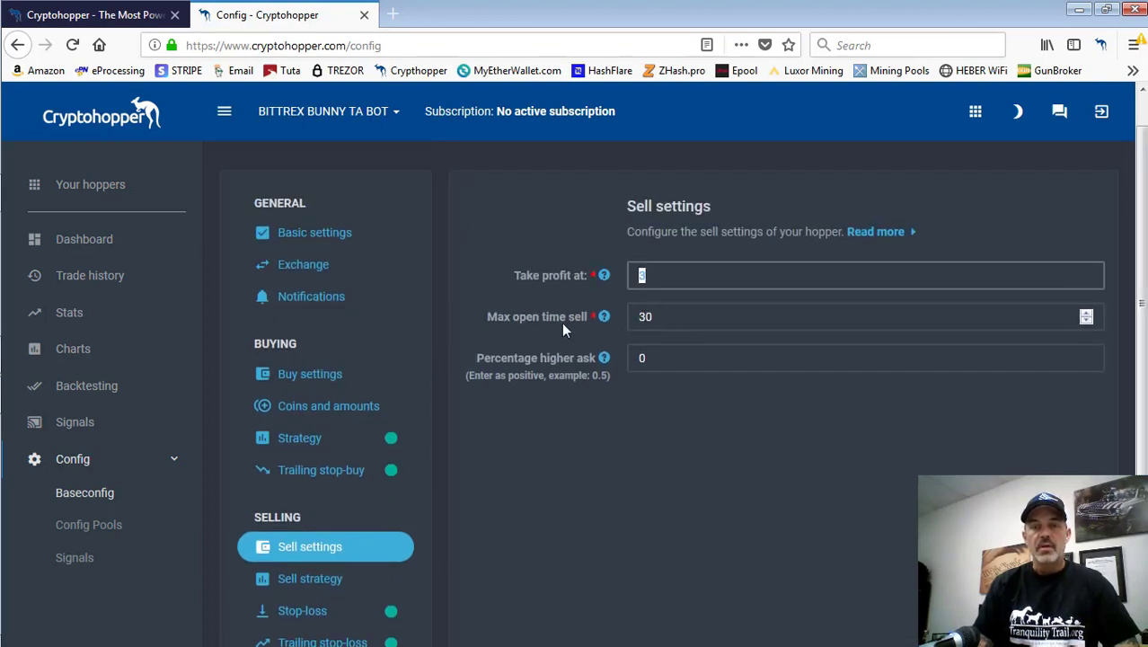
pyautogui.doubleClick(688, 318)
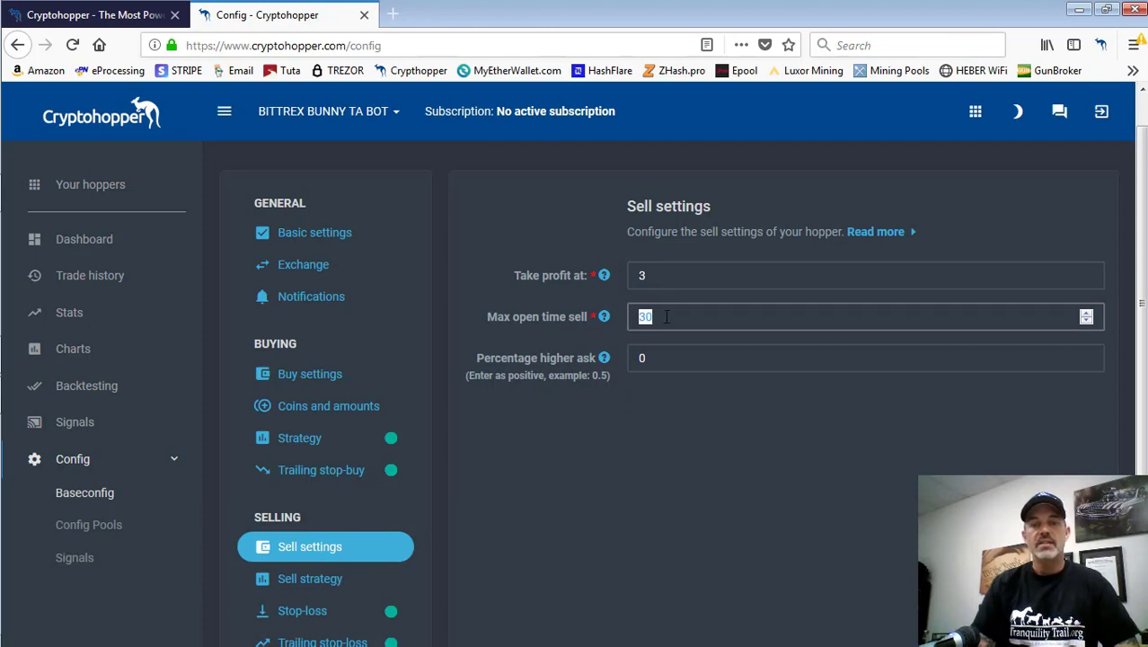
pyautogui.moveTo(666, 316); pyautogui.dragTo(632, 317)
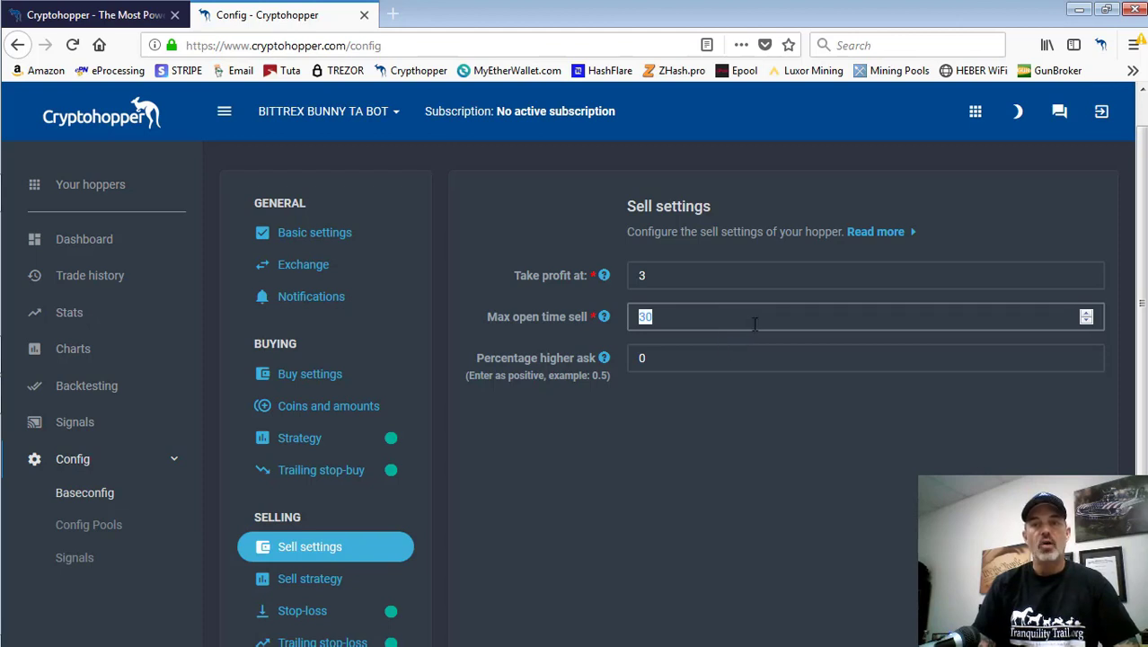
# Step: Review the hopper's sell strategy options and its stop-loss settings
pyautogui.click(333, 580)
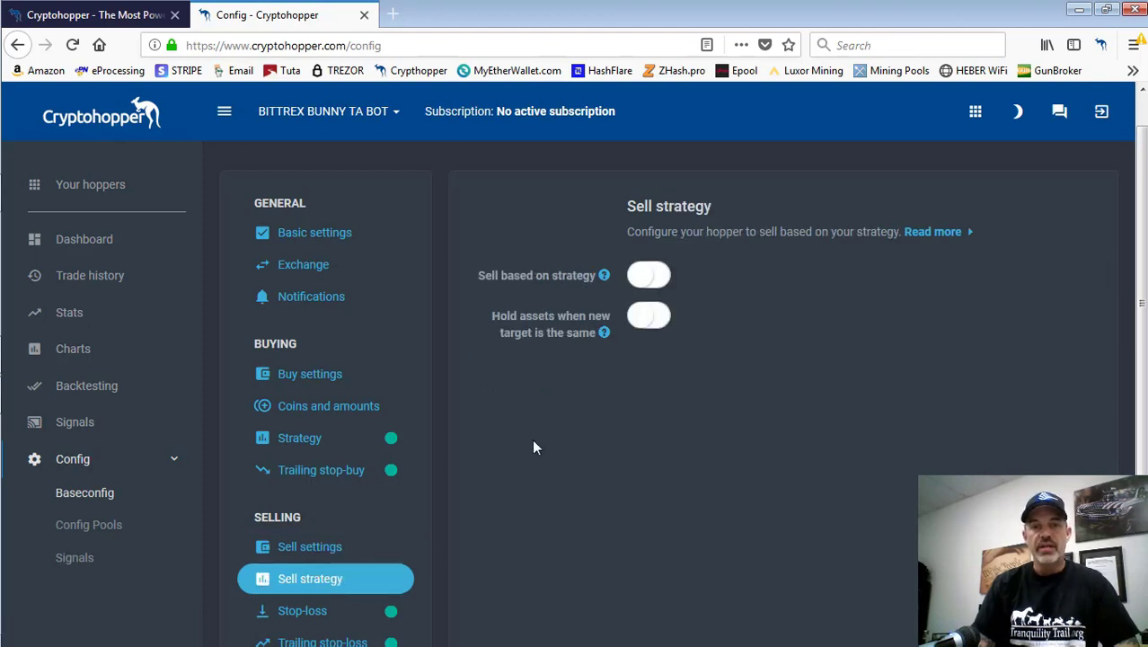
pyautogui.scroll(-3, 1094, 368)
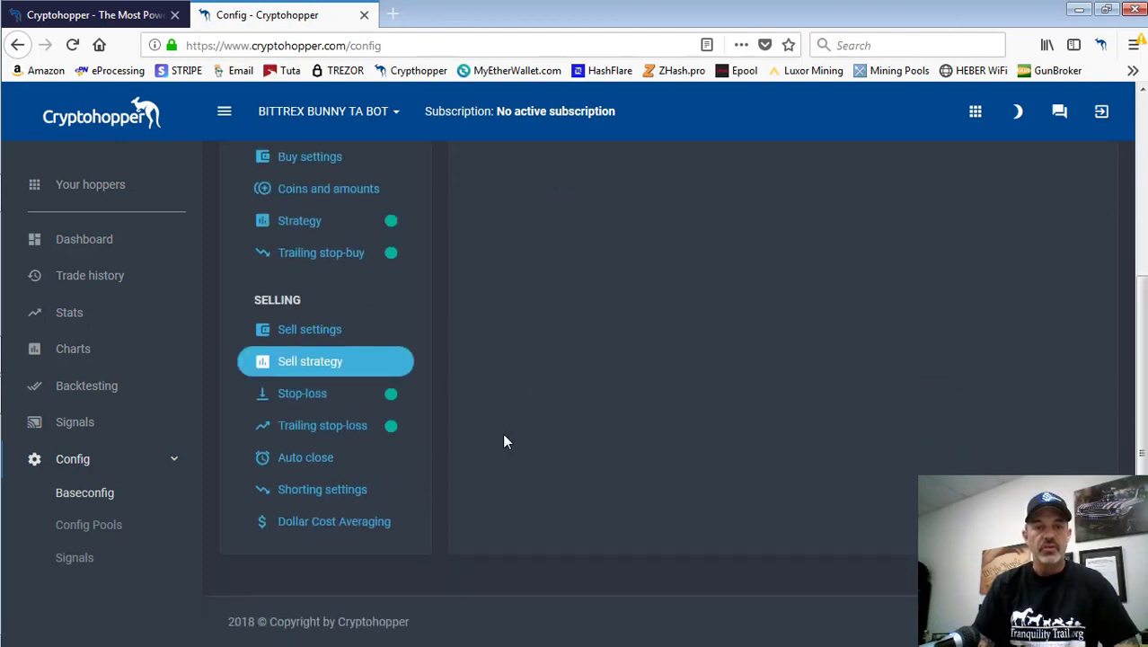
pyautogui.click(307, 396)
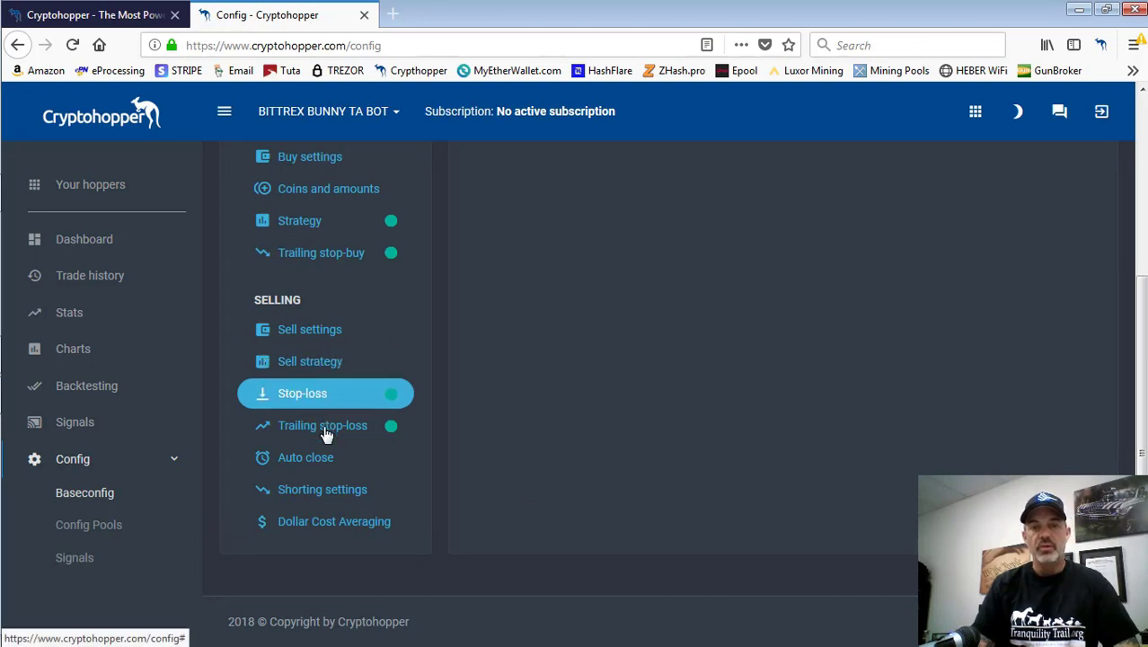
pyautogui.scroll(2, 1142, 270)
pyautogui.scroll(3, 1143, 270)
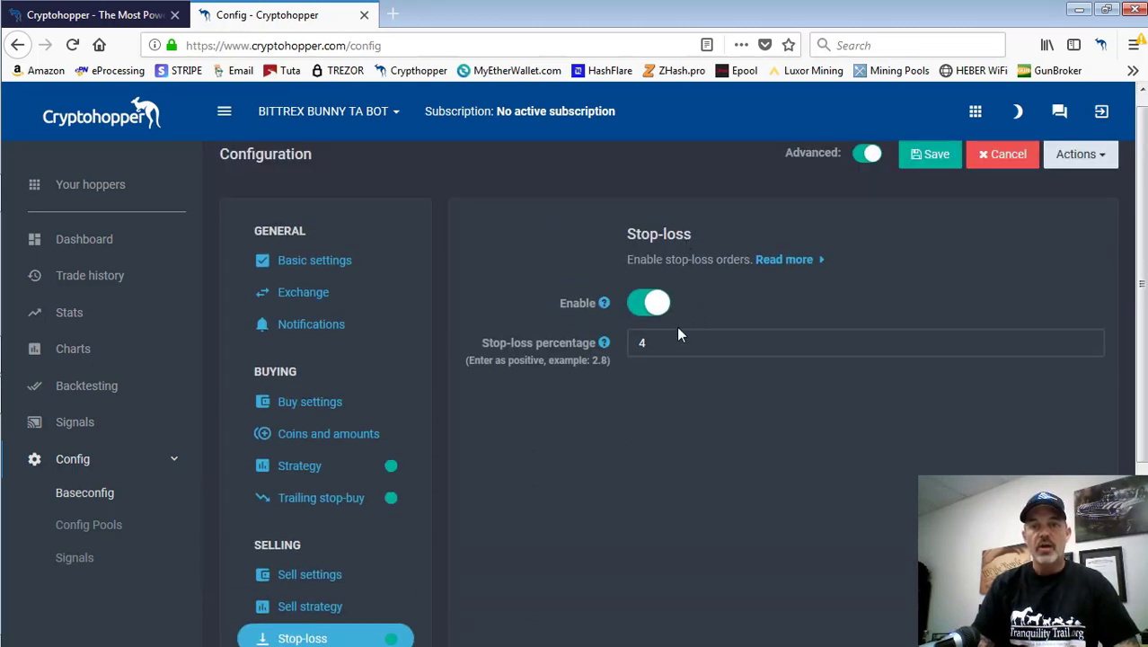
# Step: Review the stop-loss percentage of the BITTREX BUNNY TA BOT
pyautogui.doubleClick(642, 342)
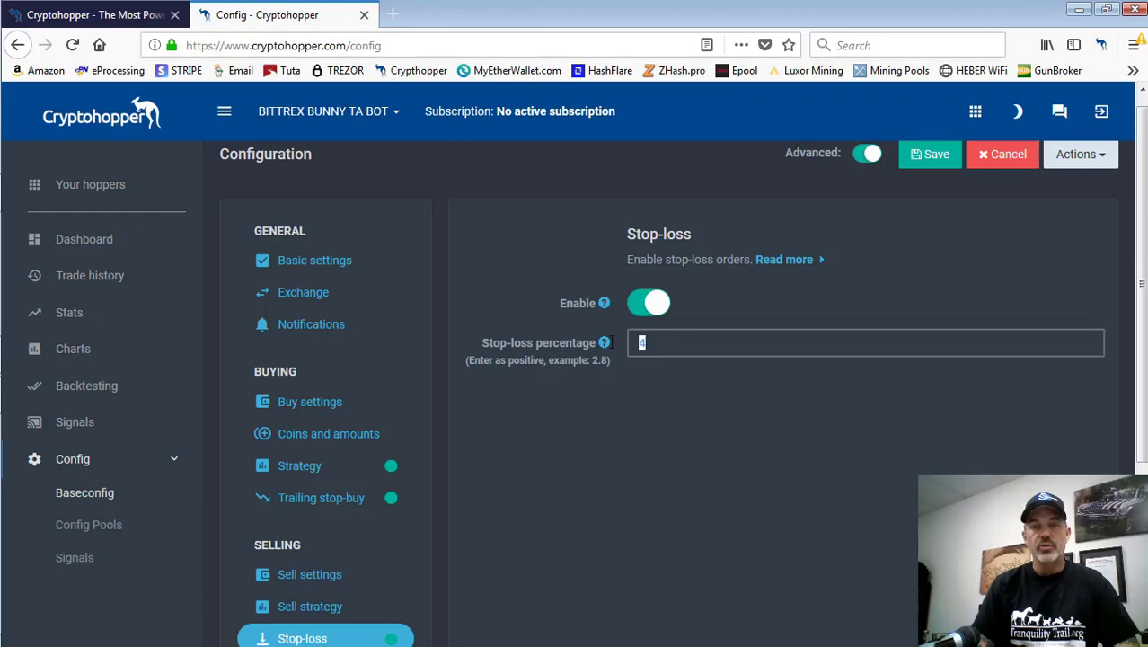
pyautogui.doubleClick(642, 343)
pyautogui.click(592, 408)
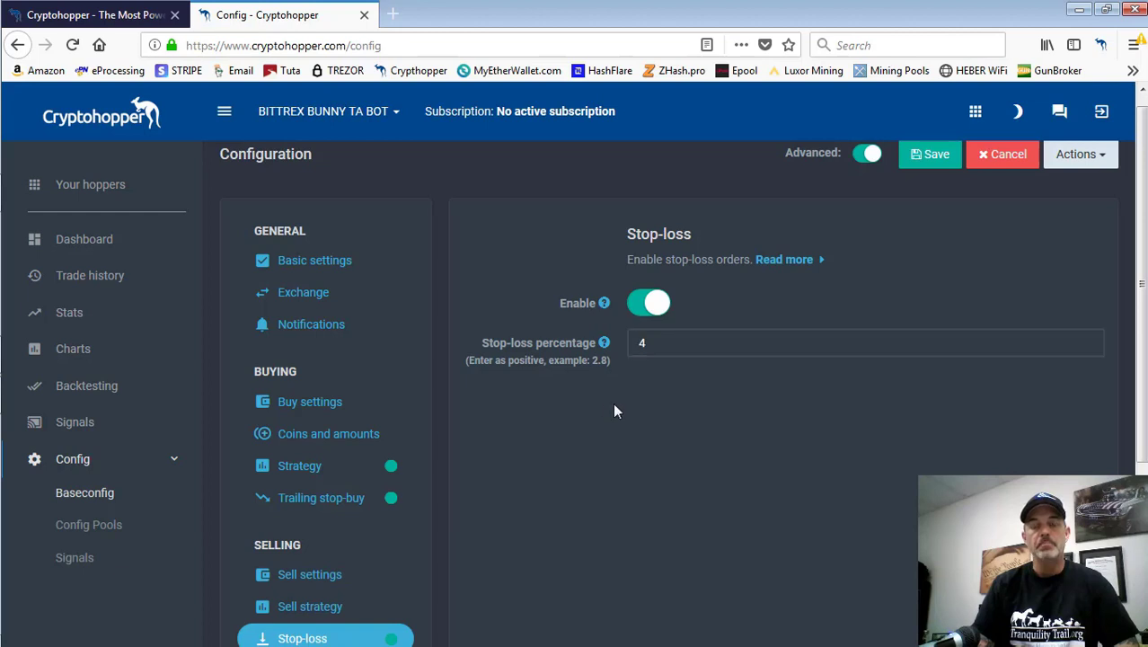
# Step: Review the trailing stop-loss settings, including the trailing percentage and the value at which it arms
pyautogui.scroll(-2, 477, 450)
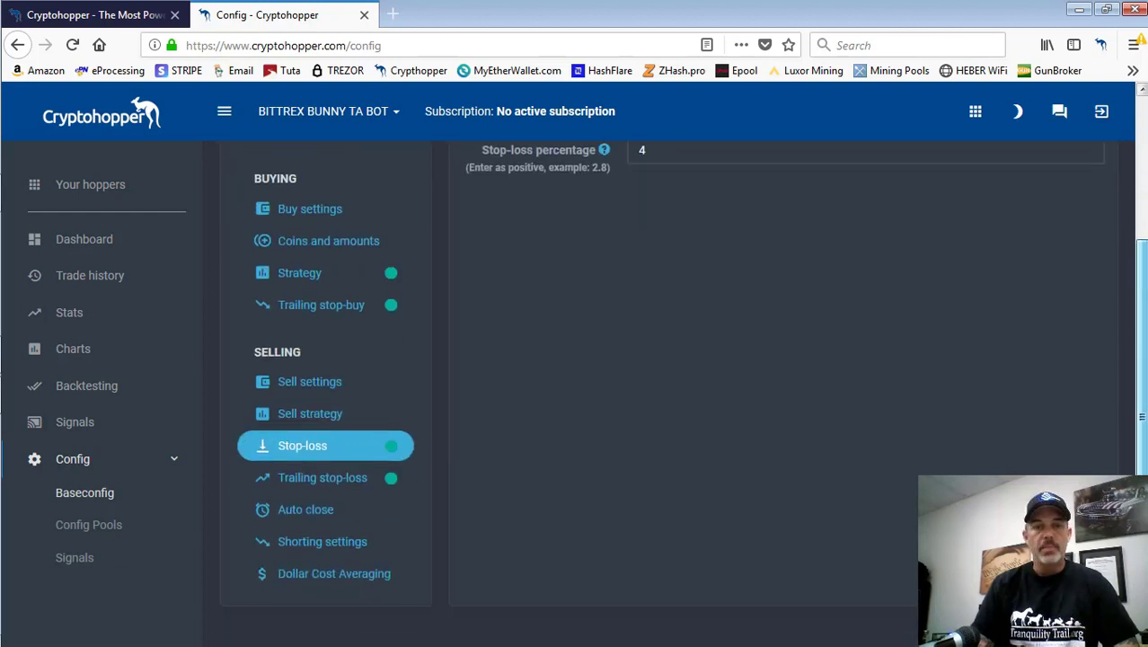
pyautogui.click(352, 481)
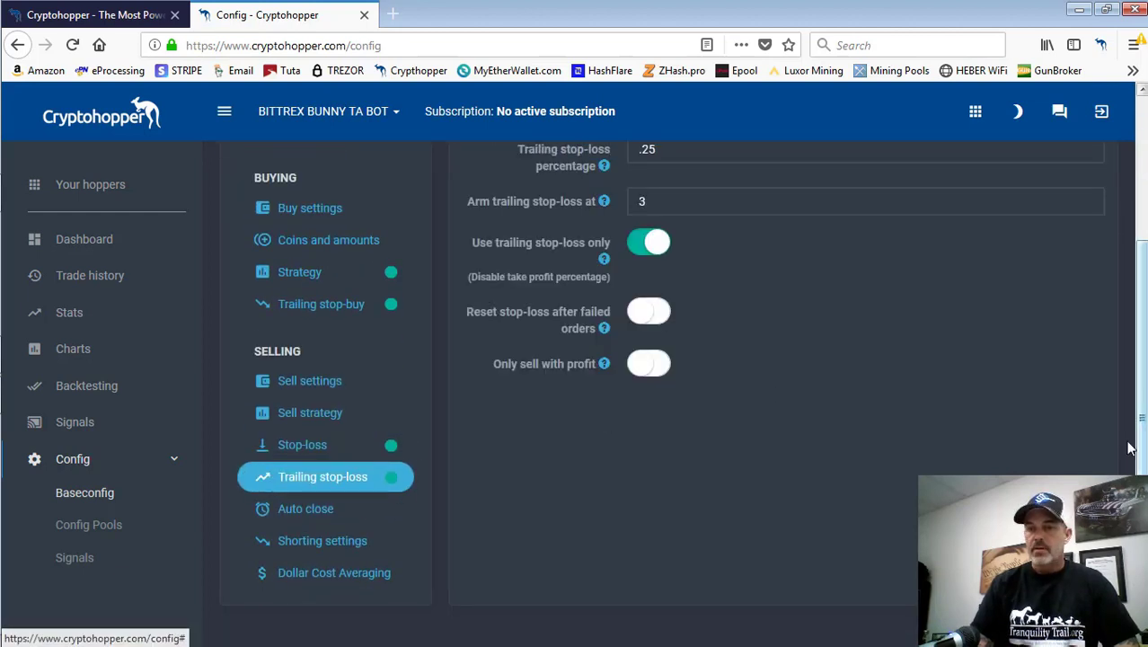
pyautogui.moveTo(1131, 441); pyautogui.dragTo(1143, 356)
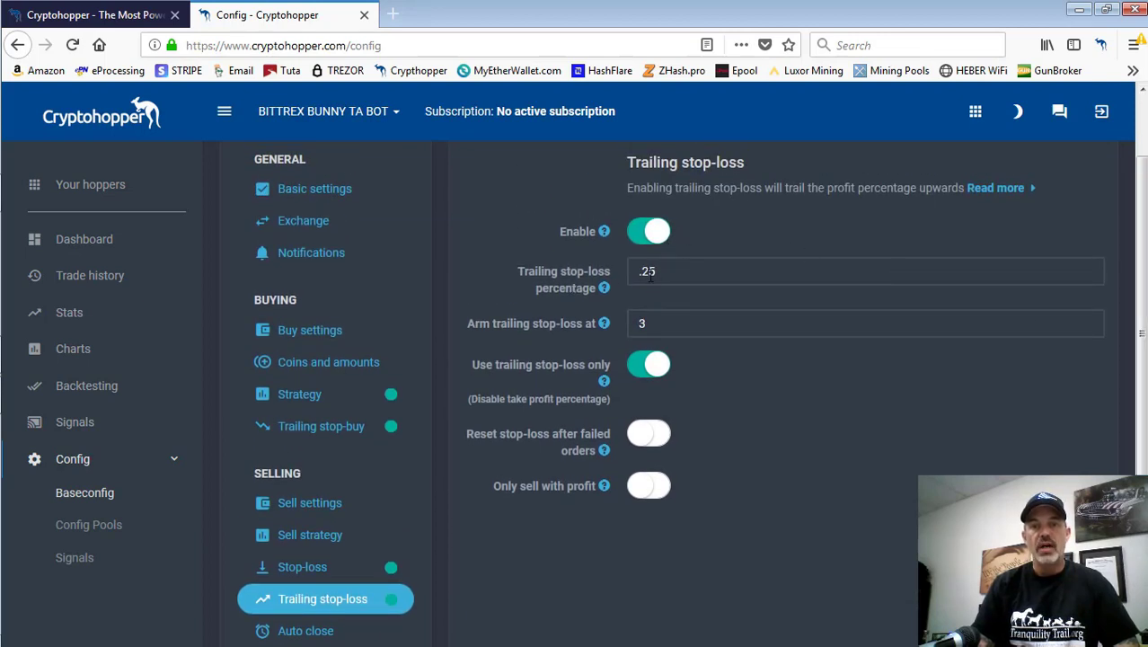
pyautogui.doubleClick(633, 324)
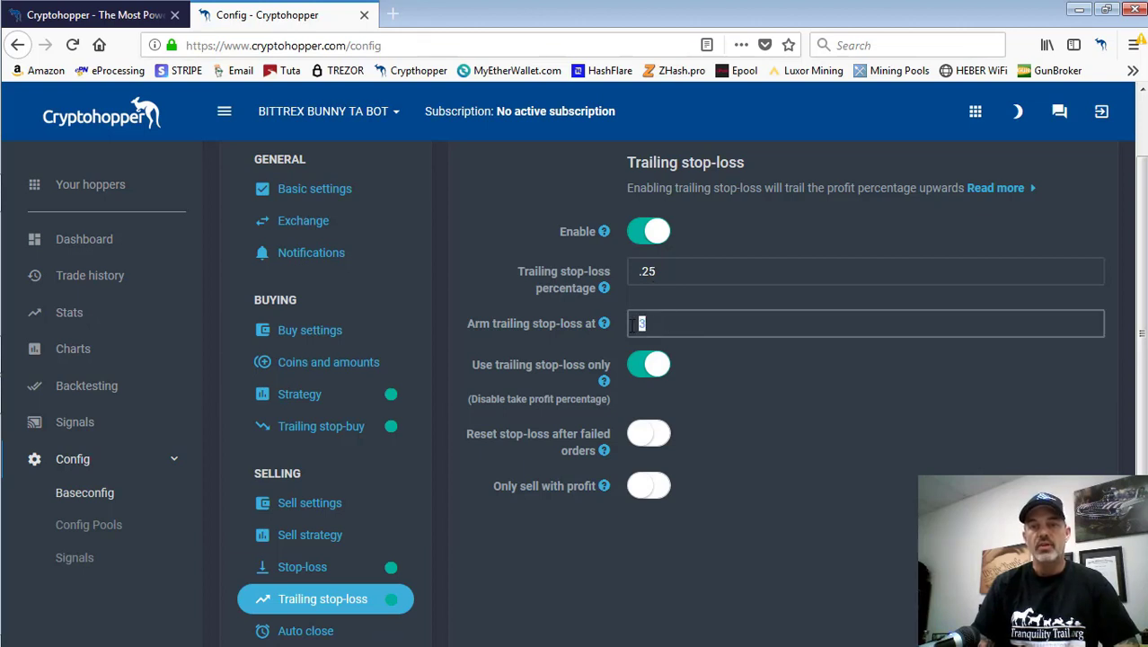
pyautogui.click(642, 324)
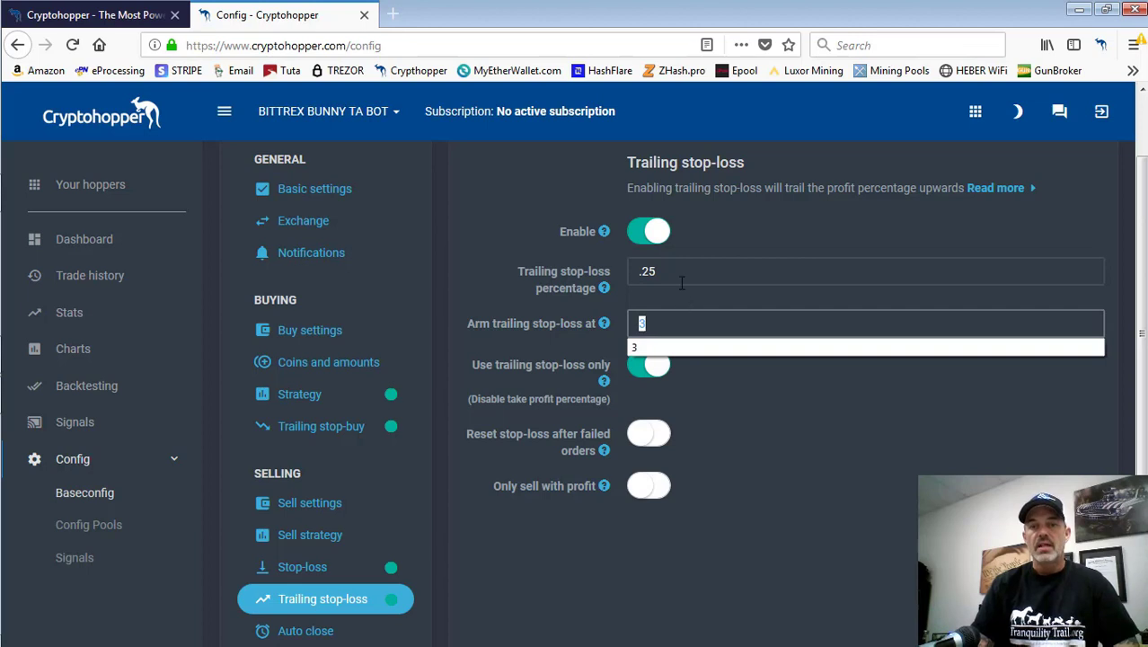
pyautogui.click(648, 271)
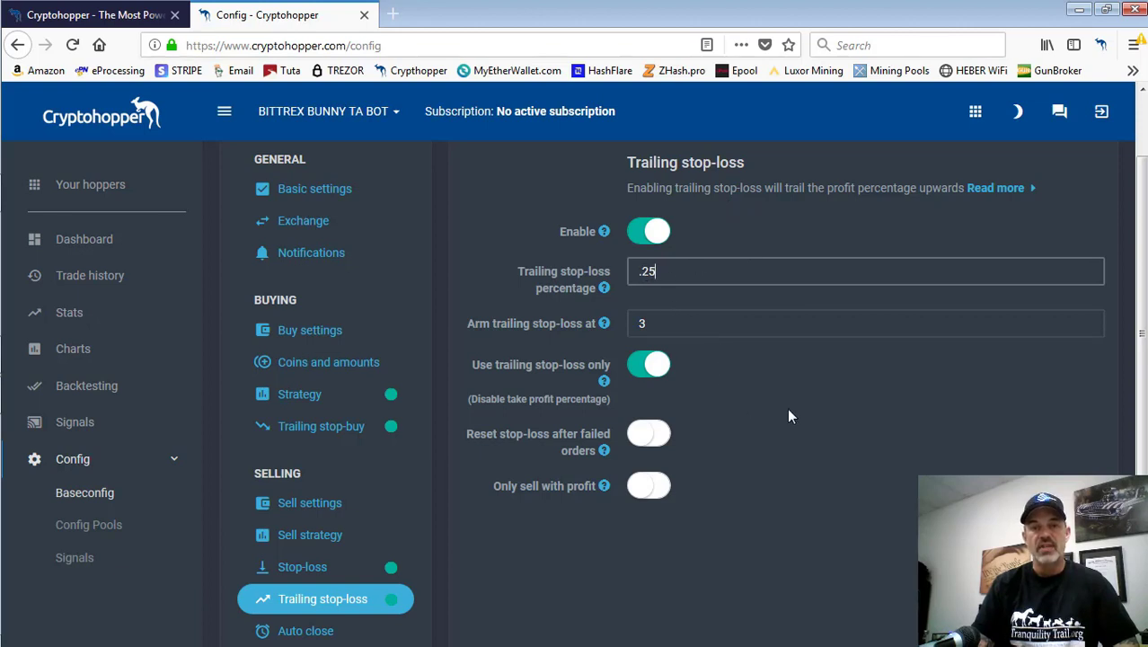
# Step: Review the Auto Close settings for the hopper's positions
pyautogui.scroll(-3, 832, 402)
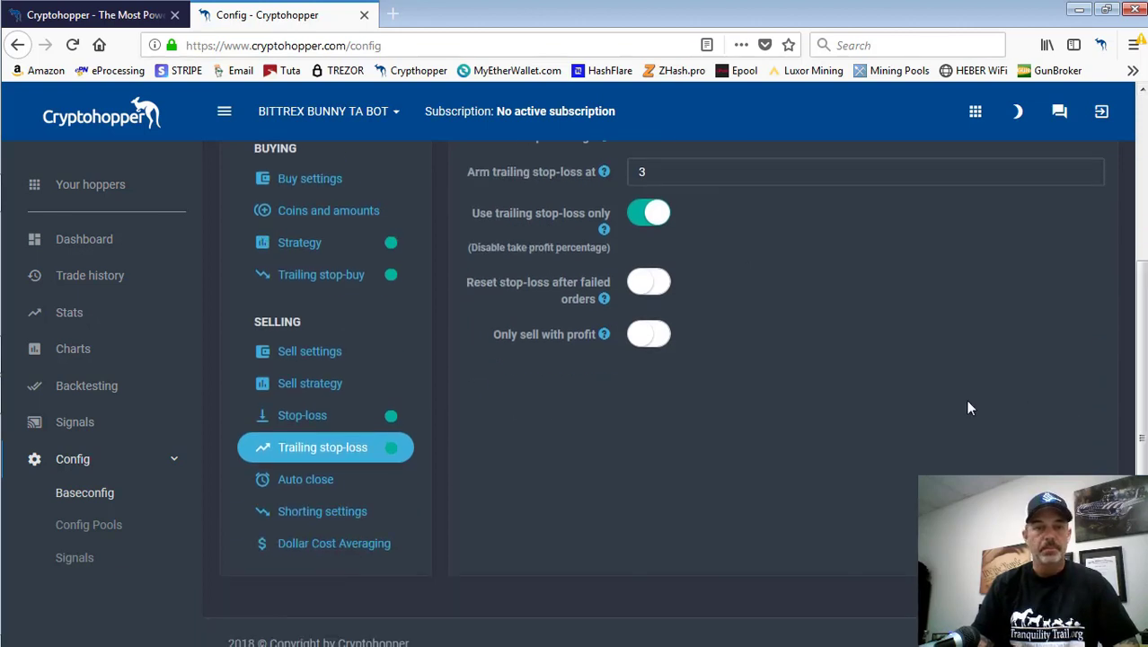
pyautogui.click(297, 480)
pyautogui.scroll(4, 1143, 349)
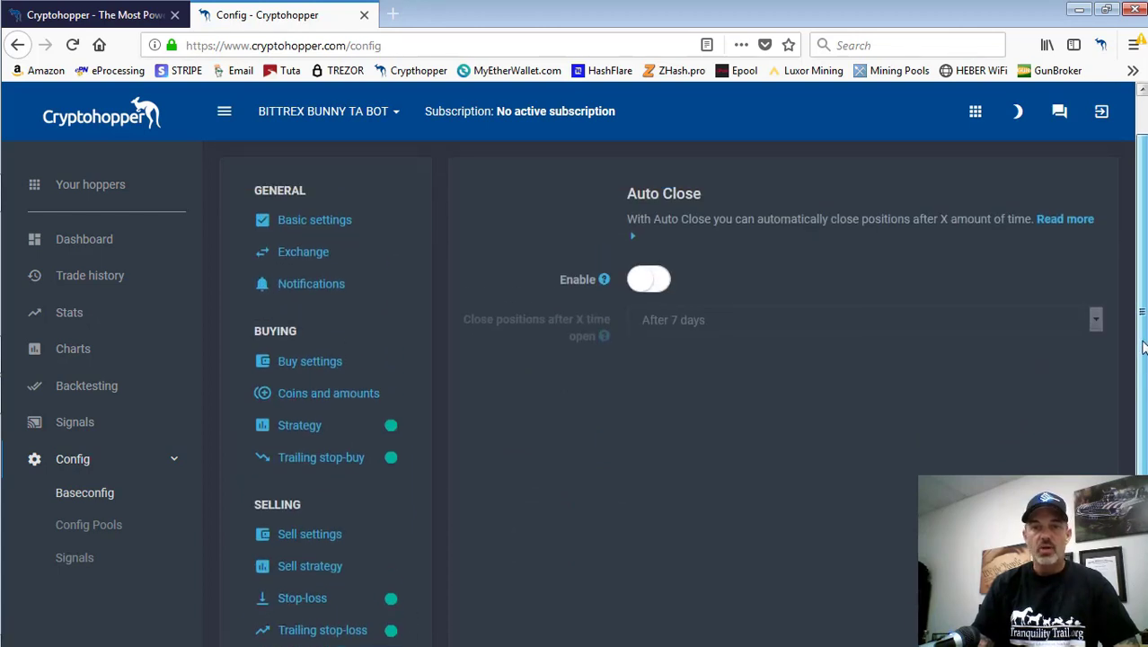
# Step: Review the hopper's shorting settings and its Dollar Cost Averaging options
pyautogui.scroll(-4, 1143, 348)
pyautogui.click(359, 505)
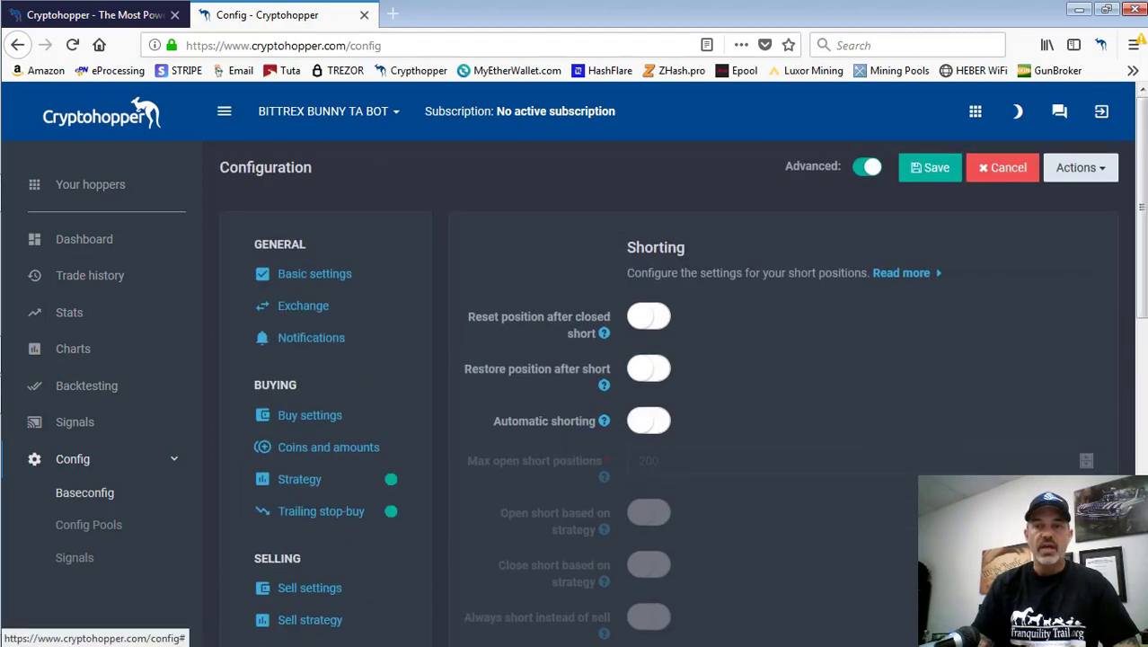
pyautogui.scroll(-4, 833, 340)
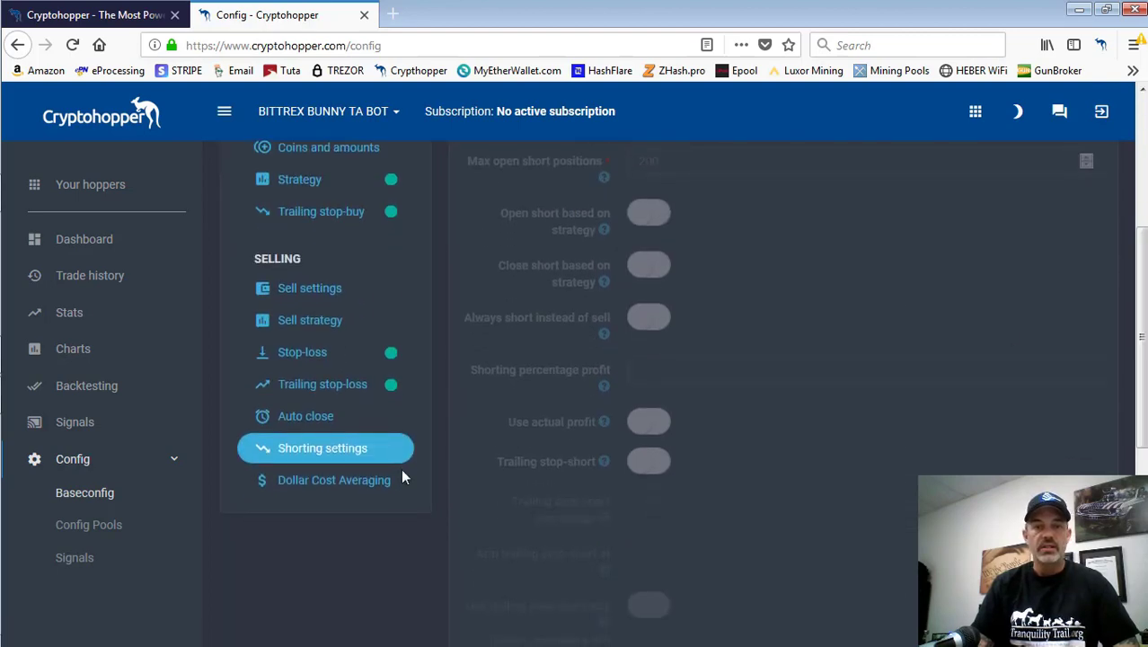
pyautogui.click(390, 483)
pyautogui.scroll(2, 1033, 467)
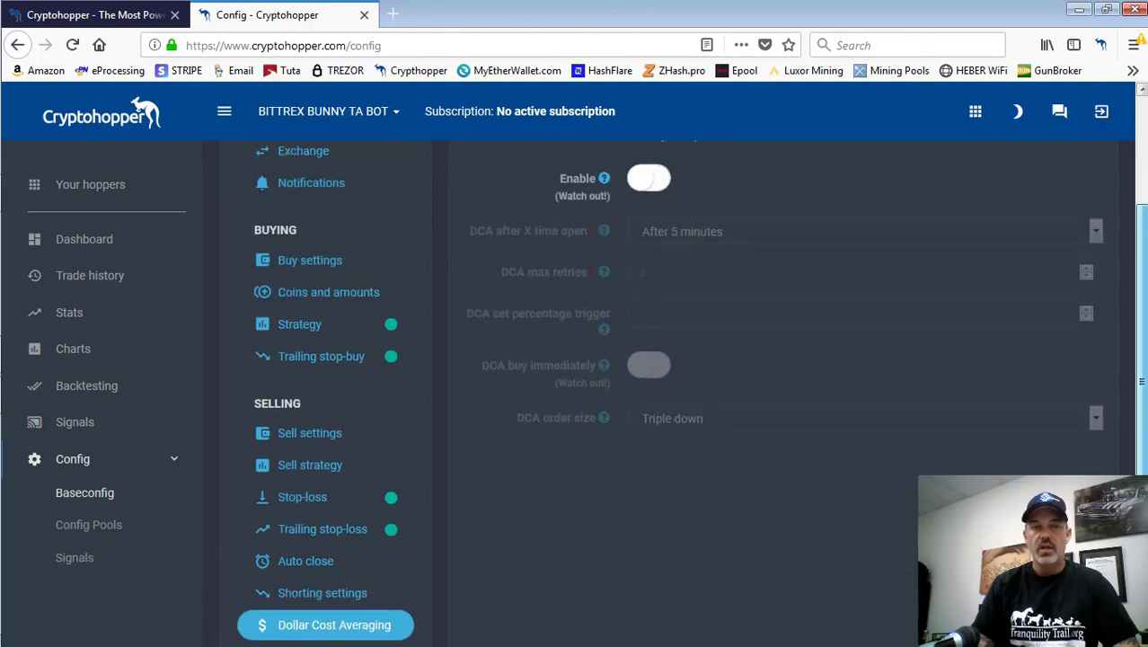
# Step: Switch to the BINANCE RSI BB TA hopper and review the total BTC returns and start balance on its dashboard
pyautogui.click(108, 202)
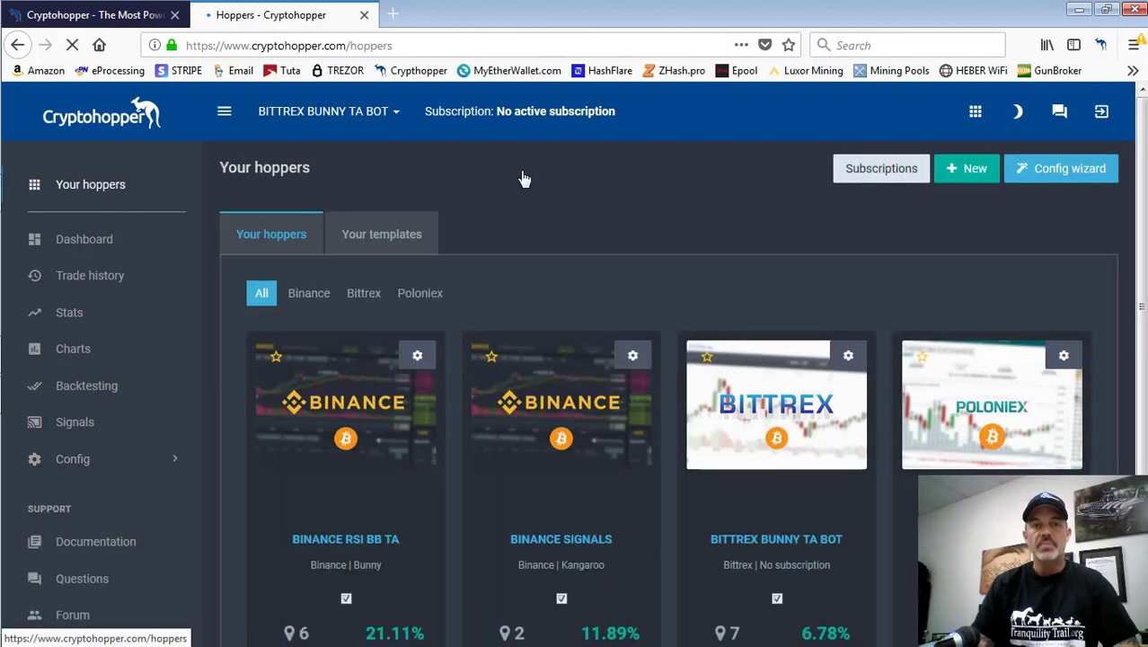
pyautogui.click(359, 398)
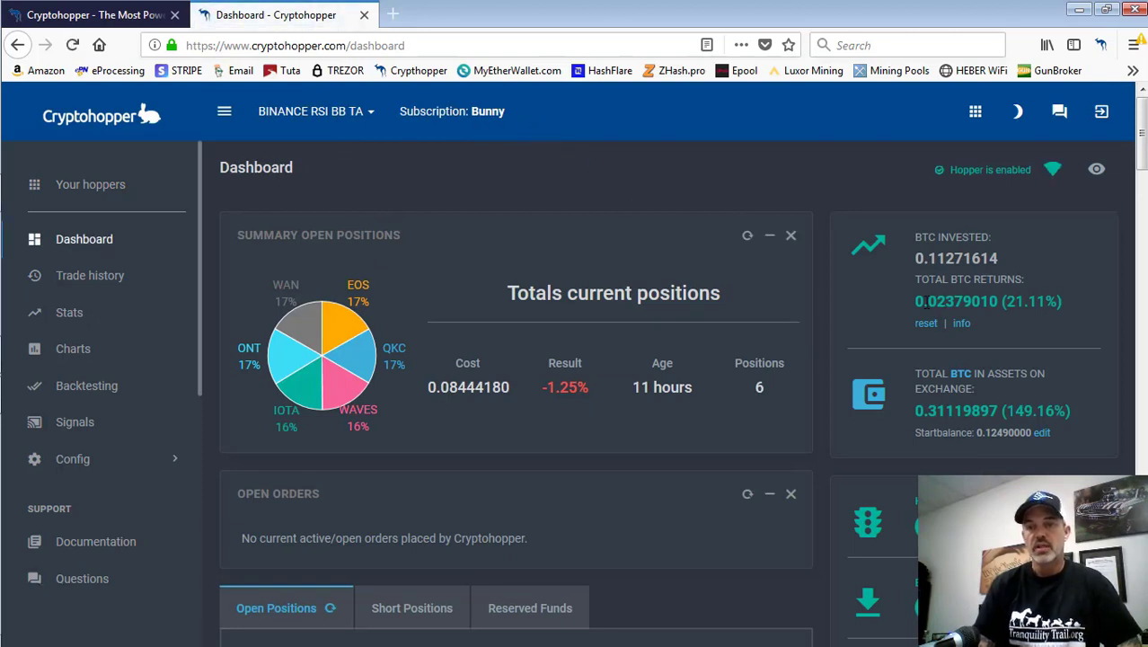
pyautogui.moveTo(923, 303); pyautogui.dragTo(957, 300)
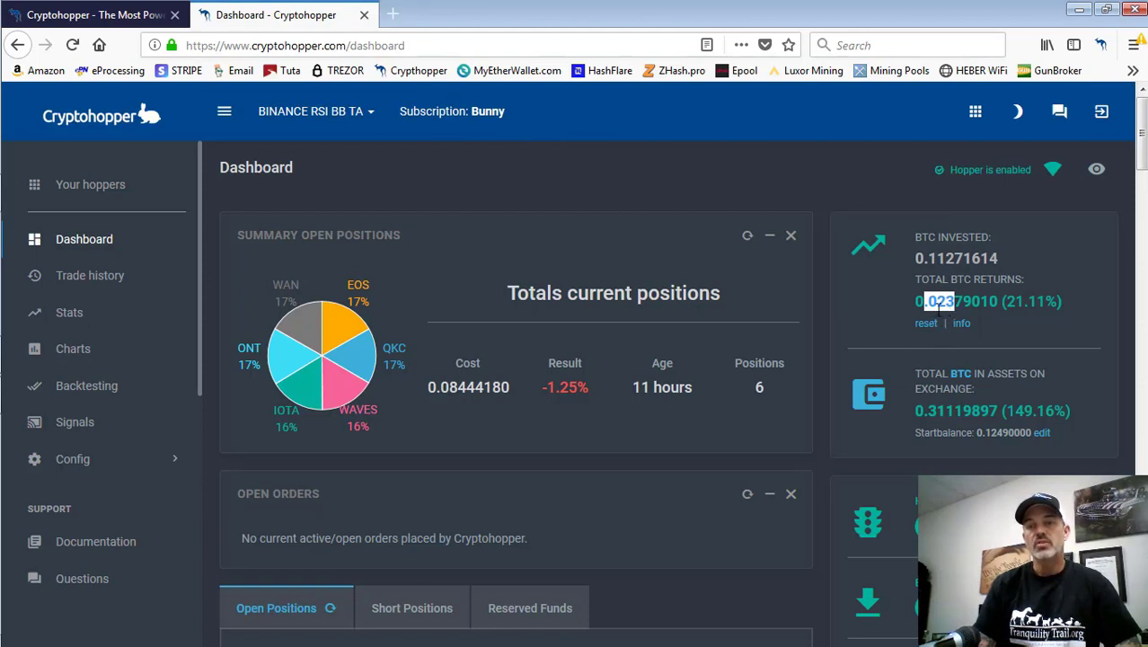
pyautogui.click(897, 320)
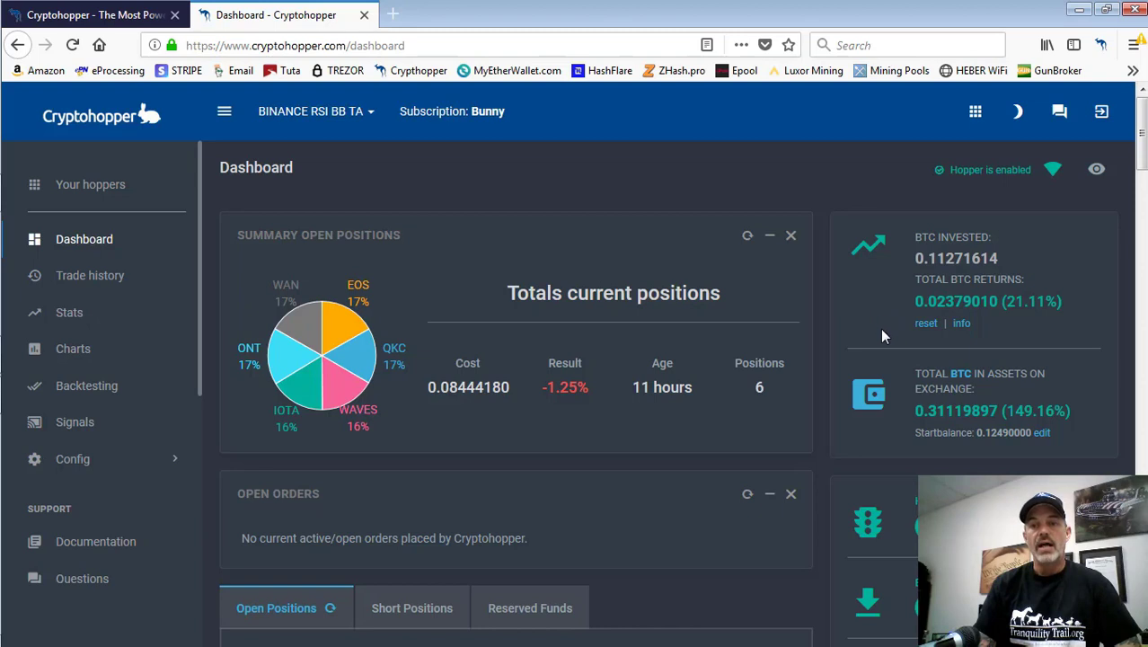
pyautogui.doubleClick(978, 435)
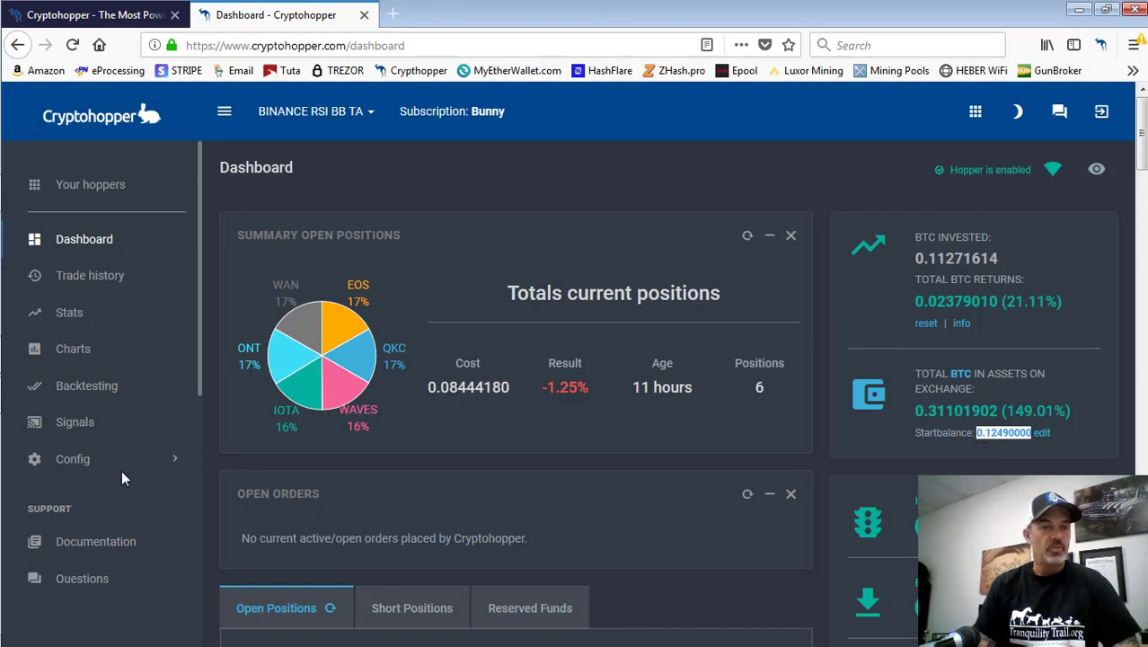
# Step: Open the base configuration of BINANCE RSI BB TA and review its basic, exchange and notification settings
pyautogui.click(82, 462)
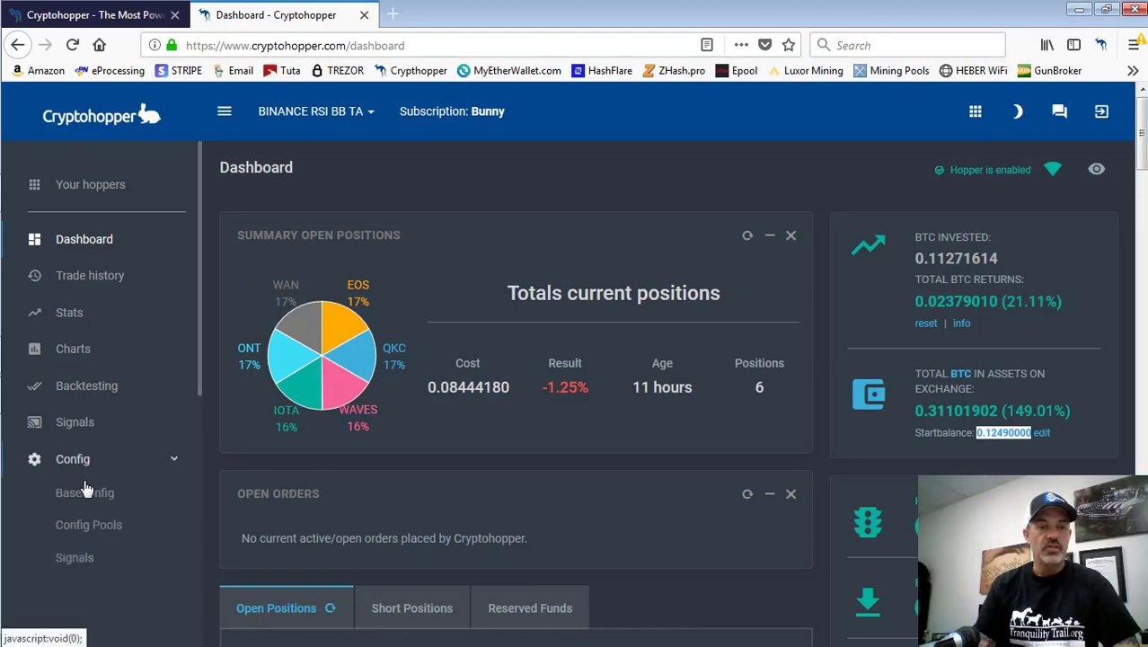
pyautogui.click(97, 495)
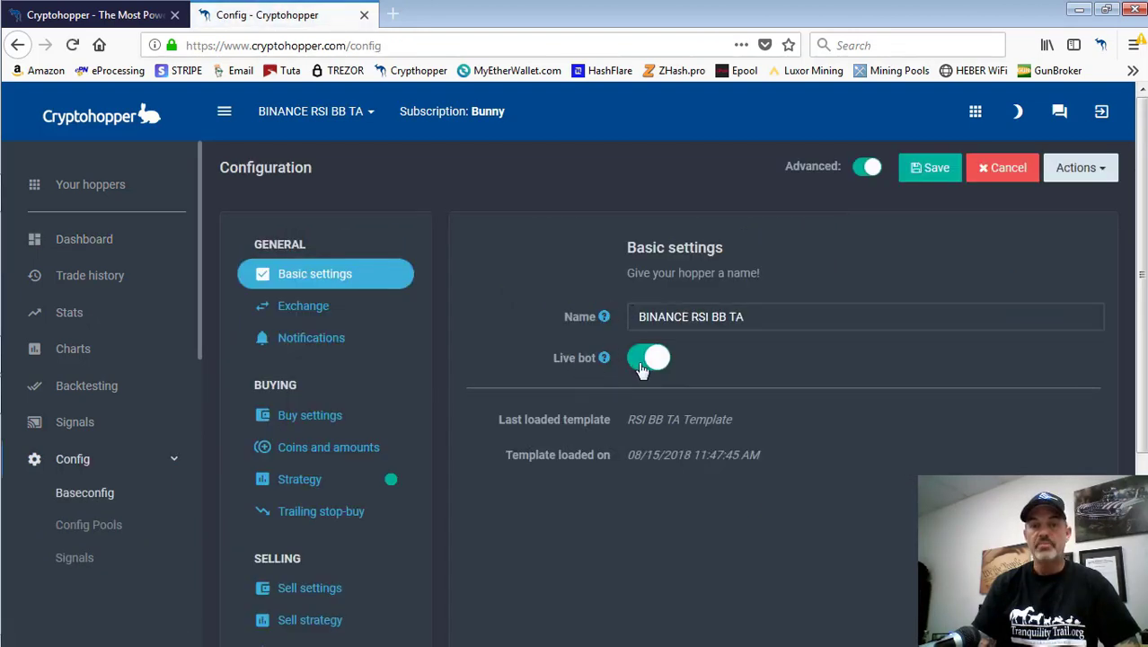
pyautogui.click(320, 307)
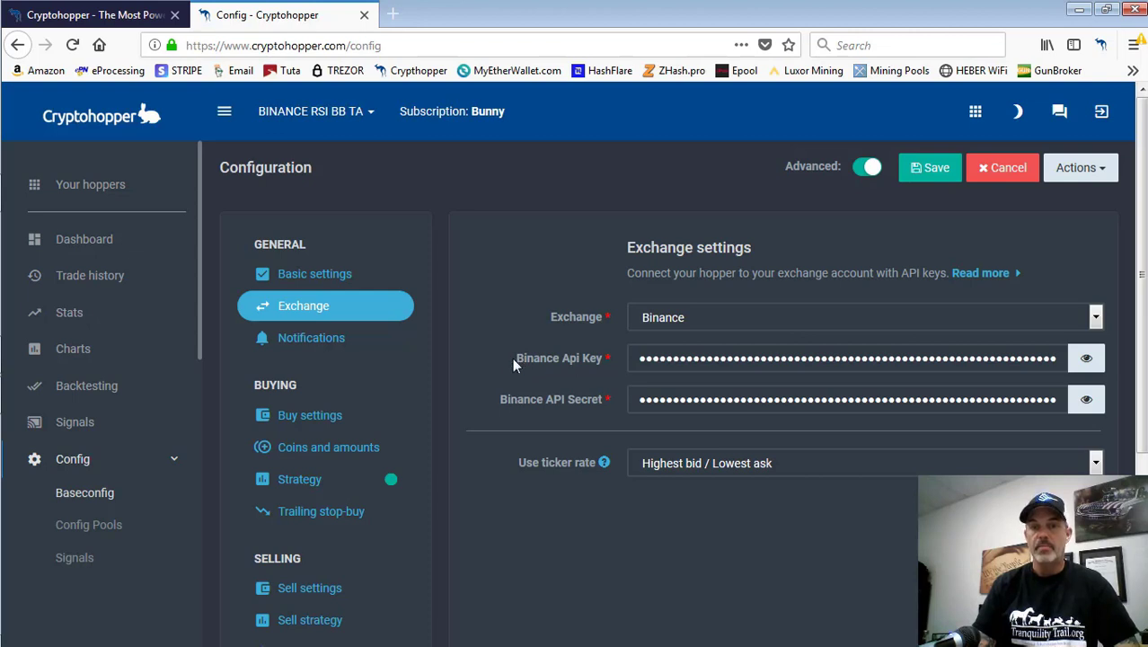
pyautogui.click(335, 341)
# Step: Review the buy settings for maximum open positions, percentage per coin, single open buy orders and cooldown
pyautogui.click(335, 419)
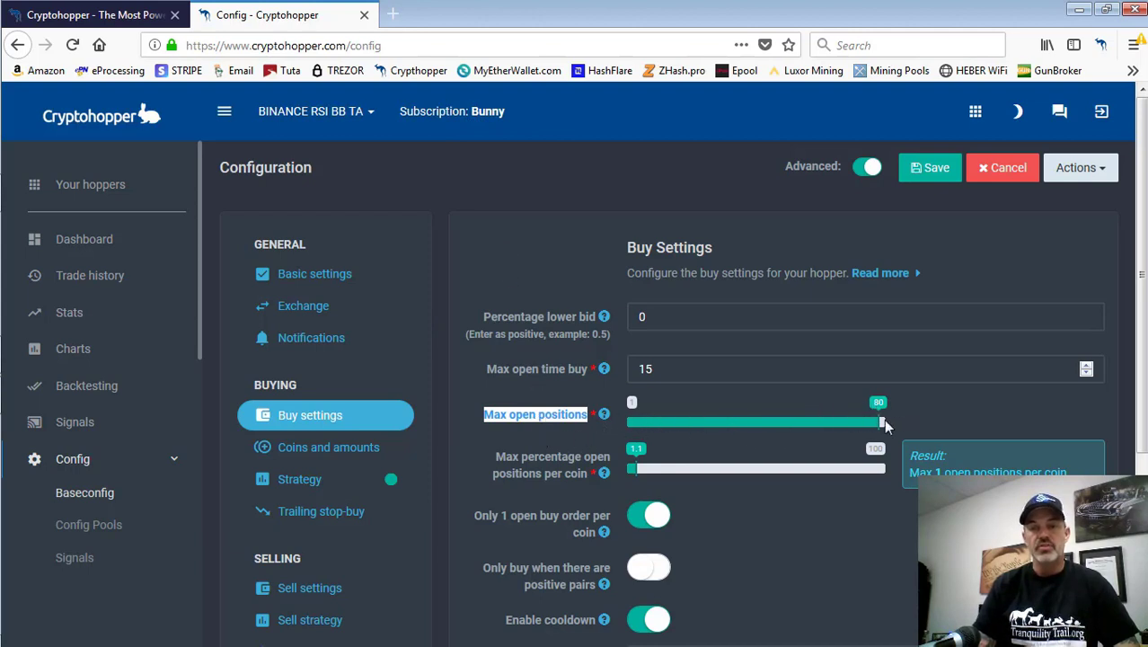
pyautogui.click(521, 464)
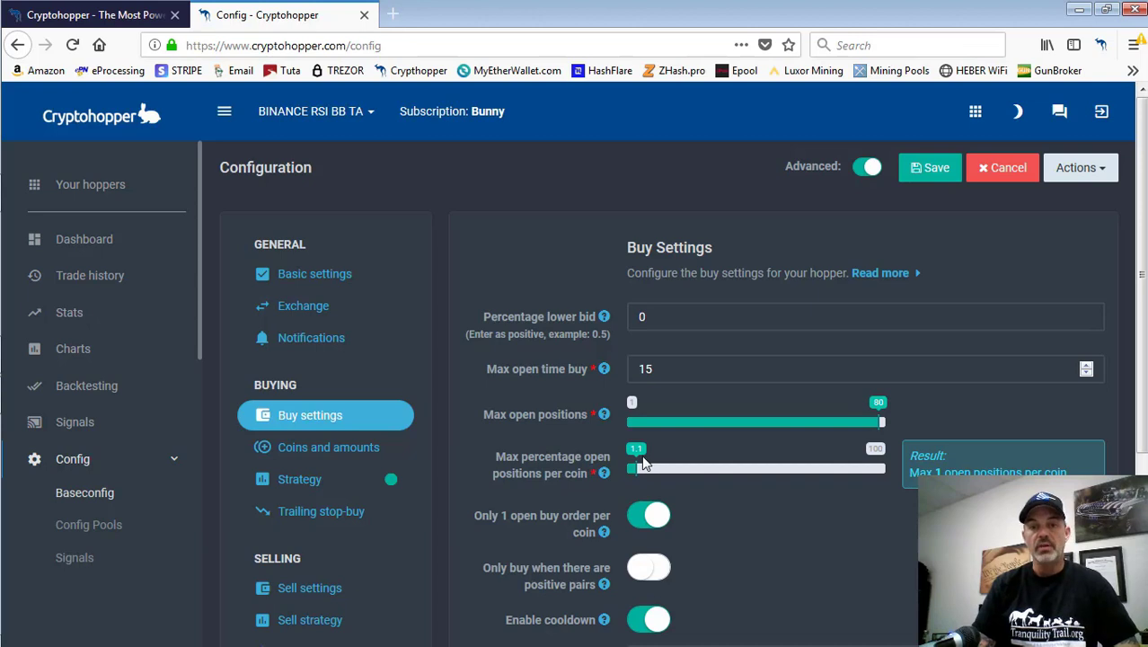
pyautogui.moveTo(502, 520); pyautogui.dragTo(482, 517)
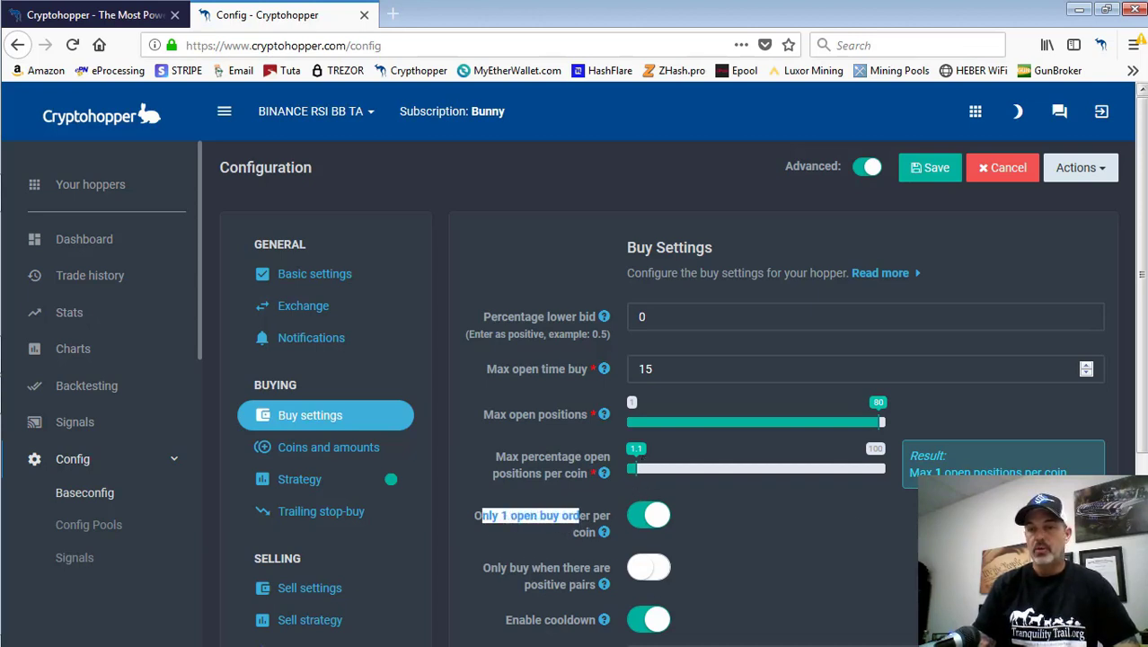
pyautogui.scroll(-2, 841, 496)
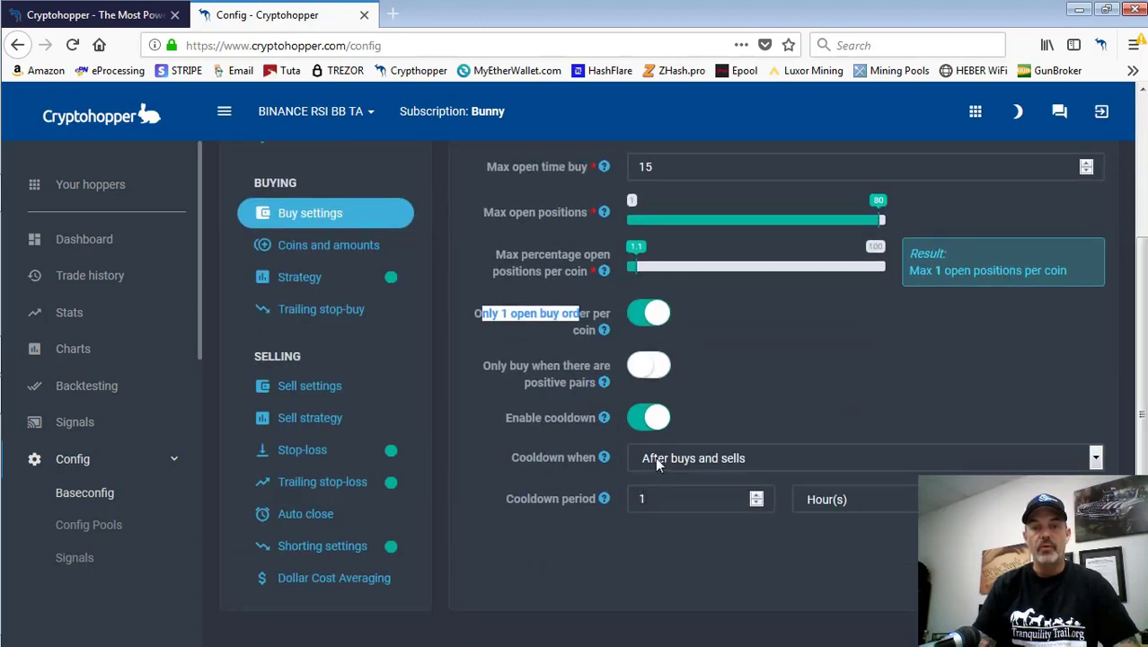
# Step: Review the base currency and the list of selected coins in the coins and amounts settings
pyautogui.click(329, 245)
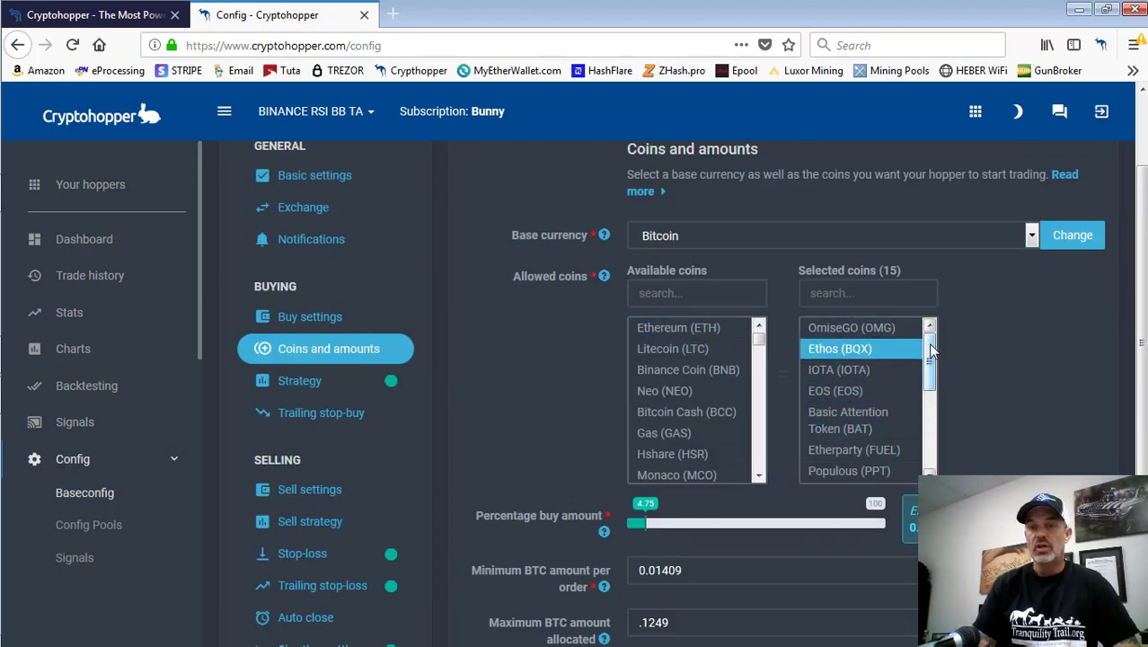
pyautogui.scroll(-3, 931, 350)
pyautogui.scroll(3, 925, 350)
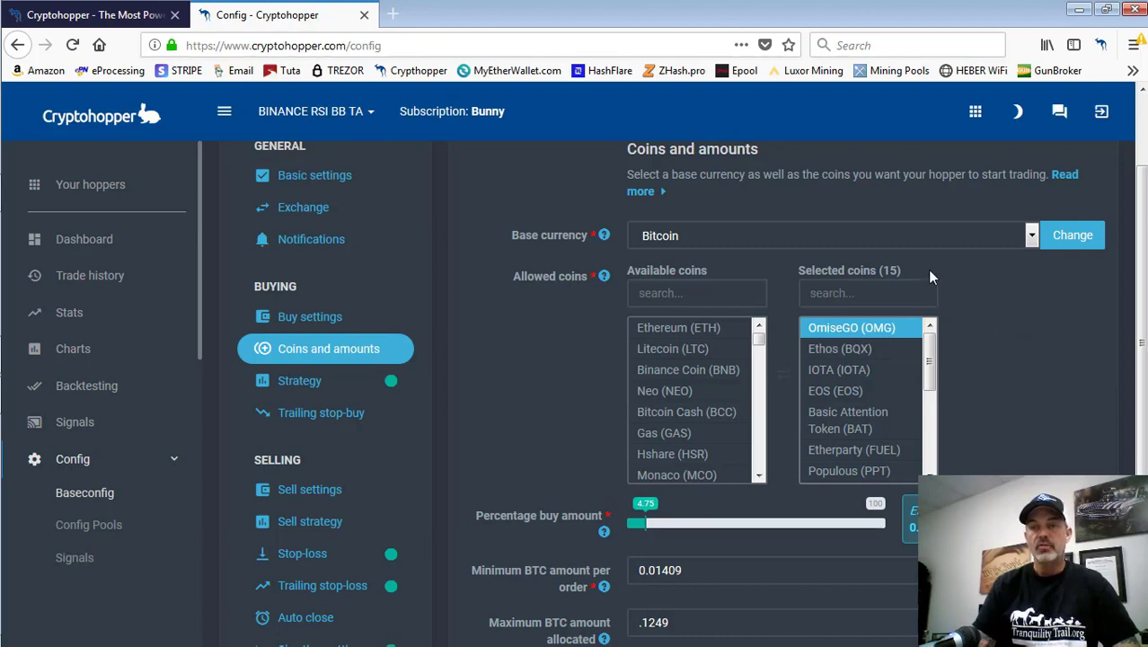
pyautogui.moveTo(910, 267); pyautogui.dragTo(770, 269)
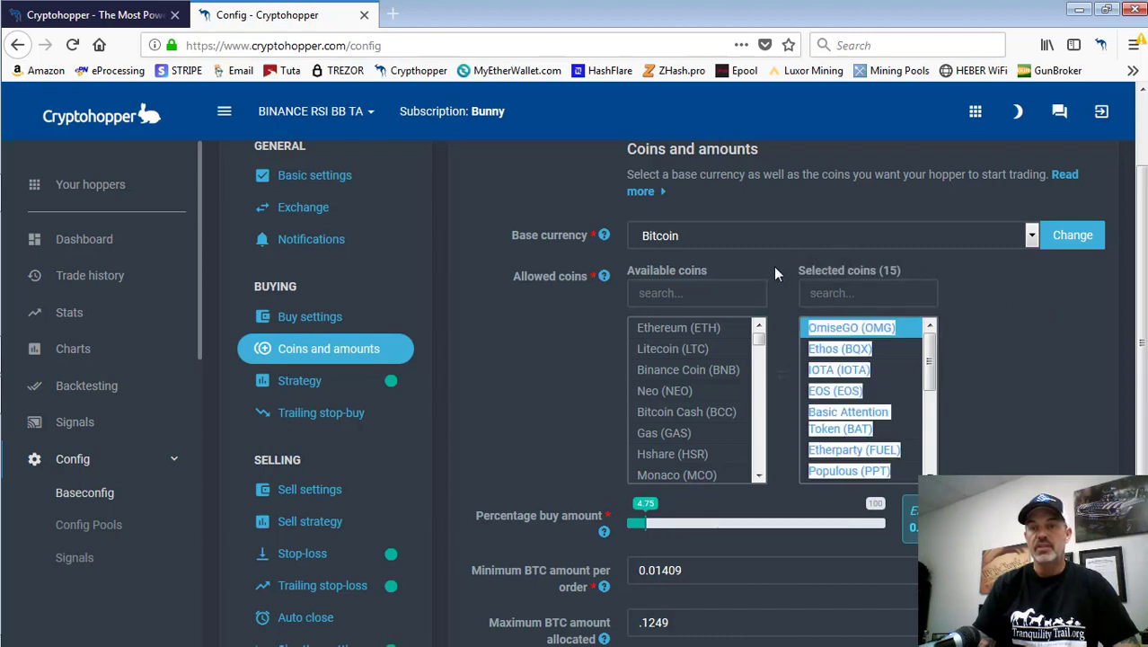
pyautogui.click(944, 267)
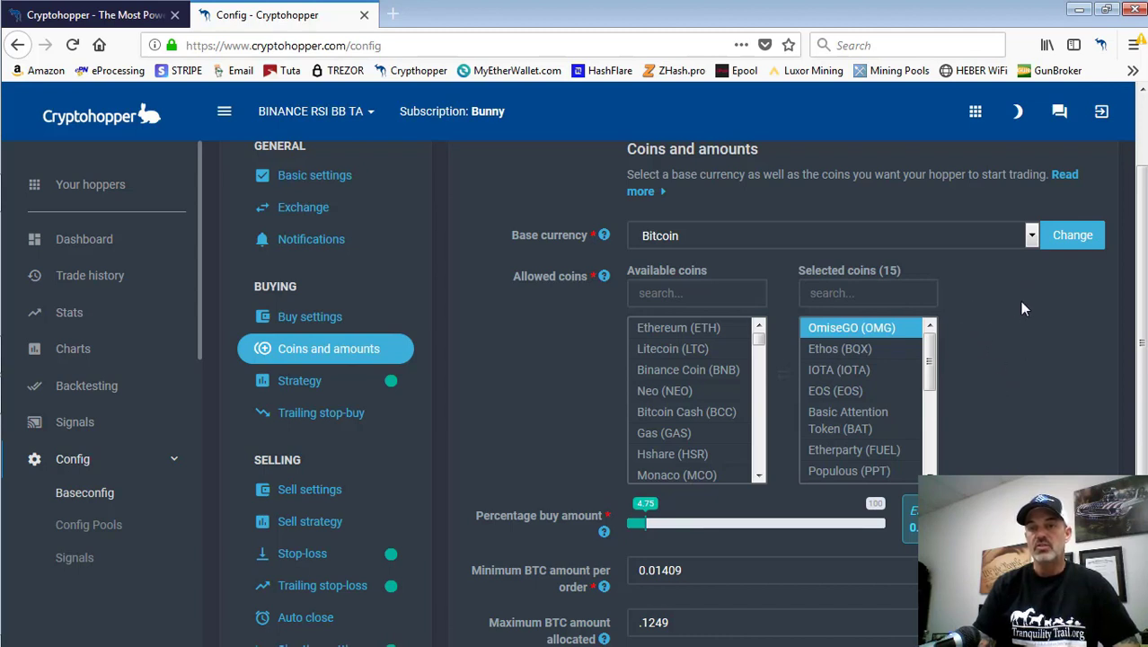
# Step: Examine the available coins, the percentage buy amount and the minimum and maximum BTC amounts
pyautogui.click(746, 390)
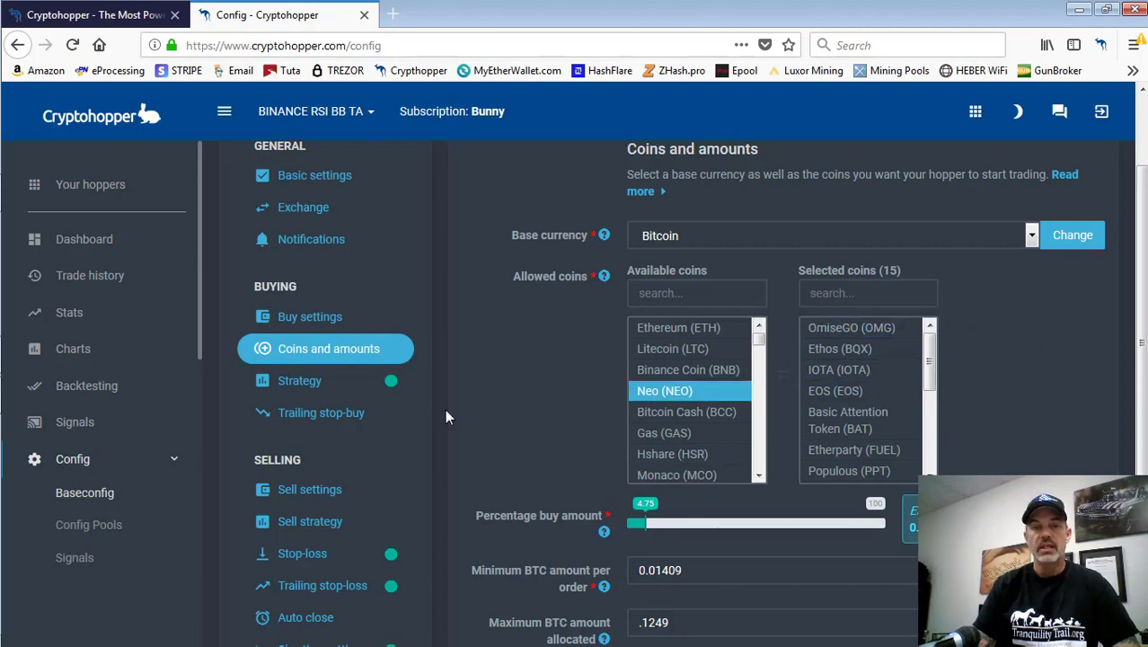
pyautogui.click(681, 474)
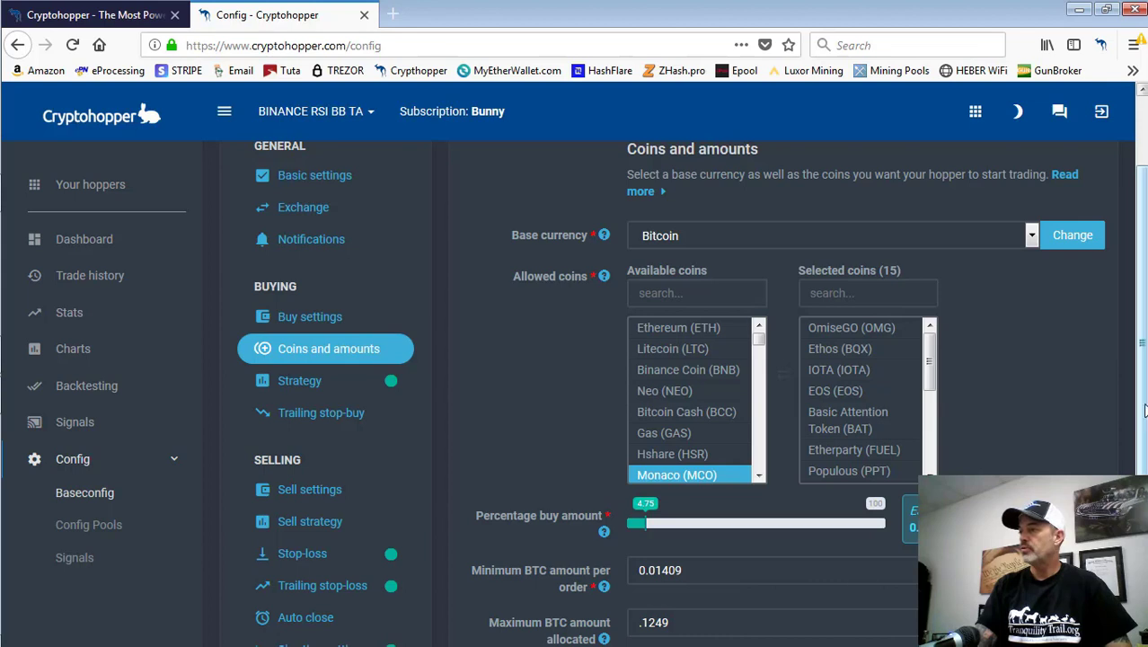
pyautogui.scroll(-2, 524, 530)
pyautogui.click(524, 530)
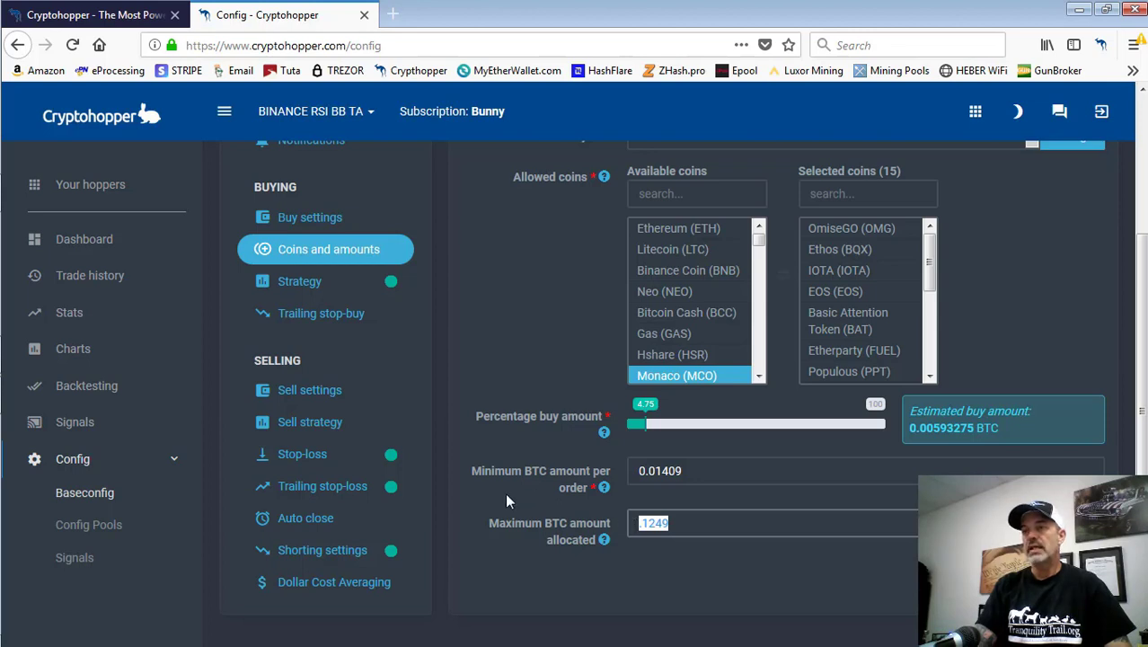
# Step: Review the buy strategy and number of targets to buy, and open the advanced Multiple TA settings
pyautogui.click(301, 284)
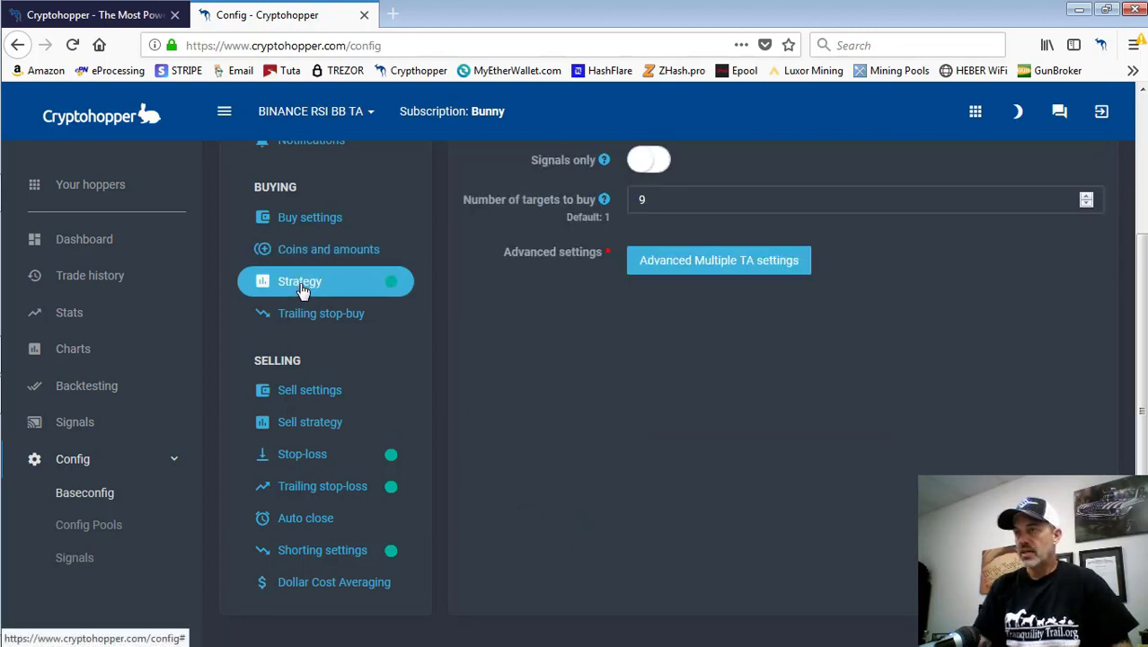
pyautogui.scroll(3, 1141, 332)
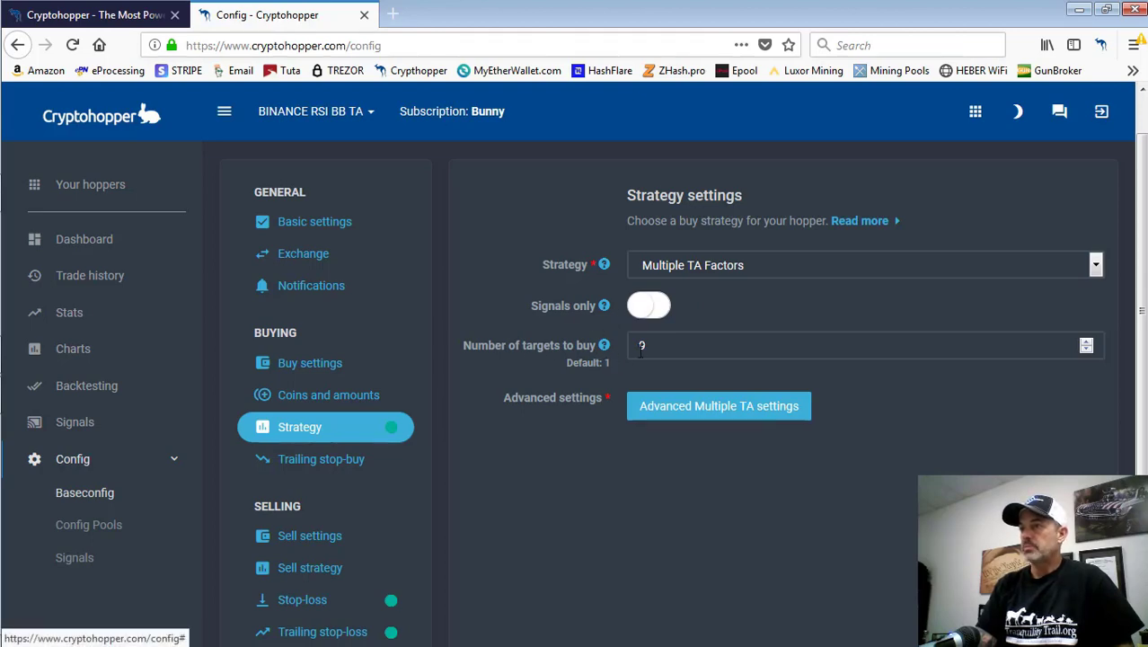
pyautogui.click(684, 409)
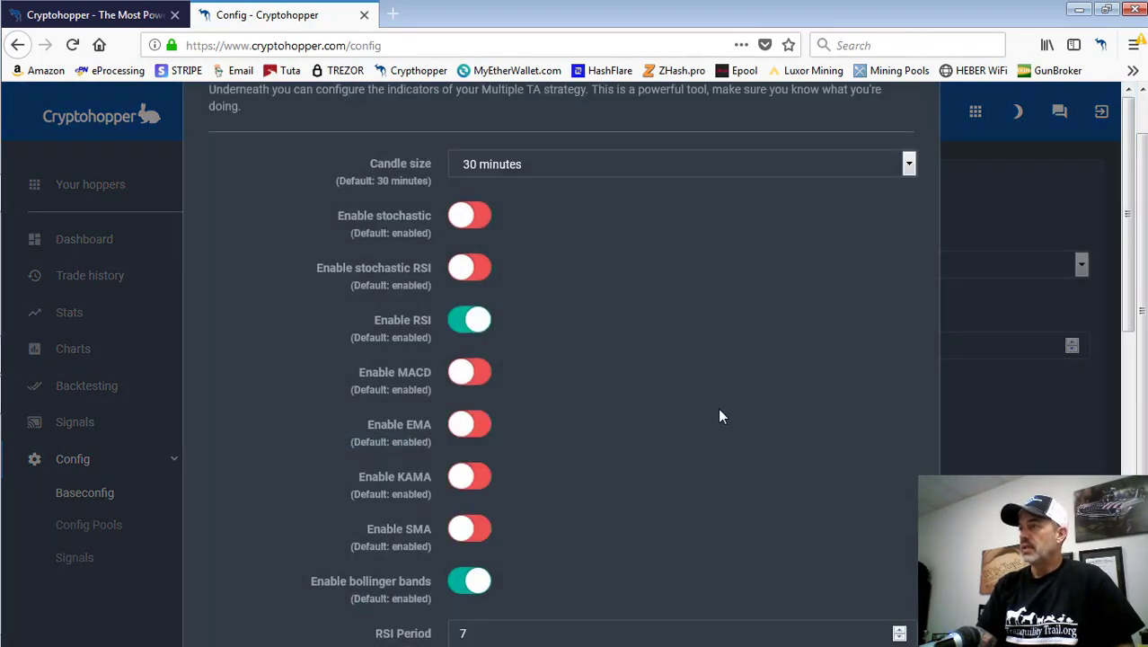
# Step: Review the Multiple TA indicator toggles, RSI settings and Bollinger Bands settings, and close the strategy settings
pyautogui.moveTo(1129, 268); pyautogui.dragTo(1064, 333)
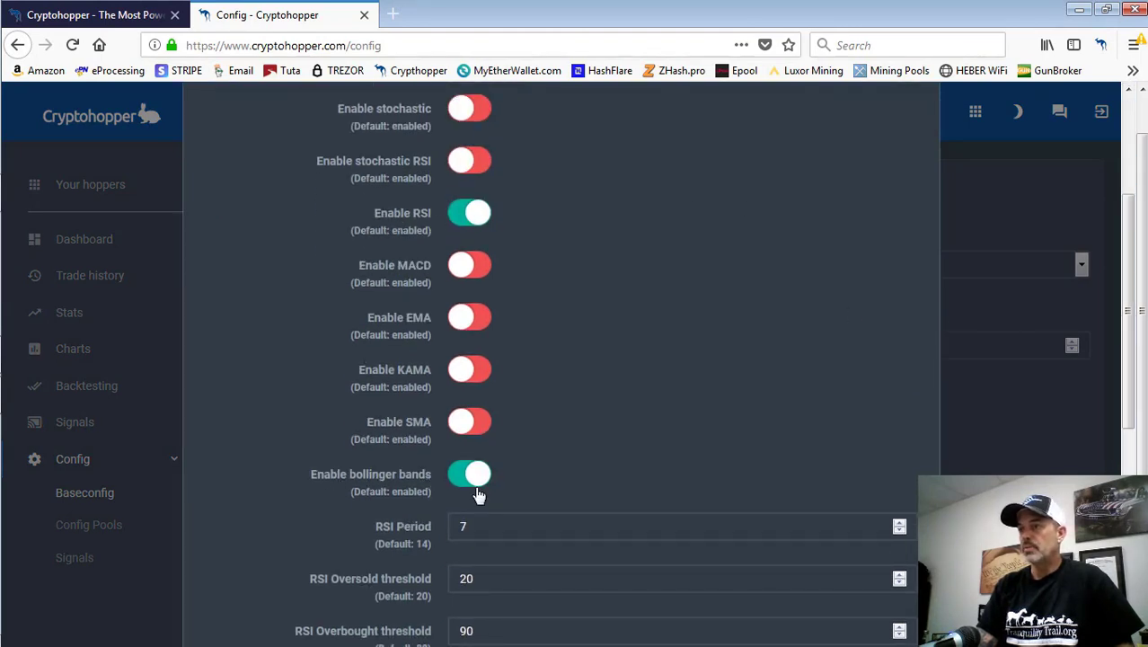
pyautogui.moveTo(1128, 281); pyautogui.dragTo(1145, 422)
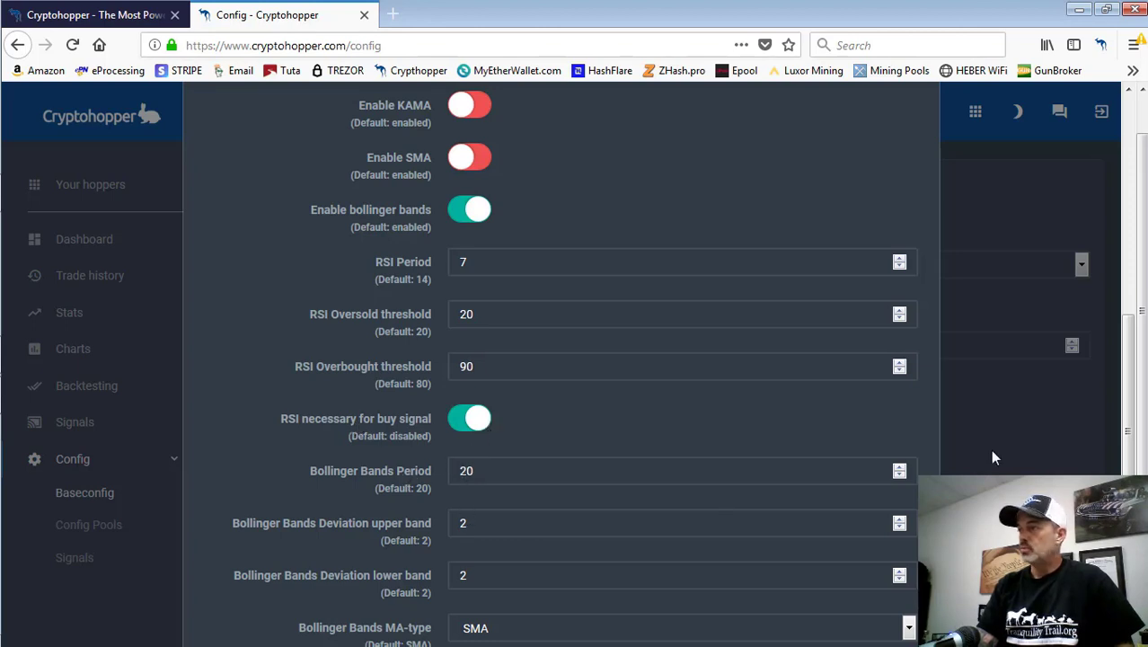
pyautogui.scroll(-2, 1139, 458)
pyautogui.scroll(-2, 1136, 458)
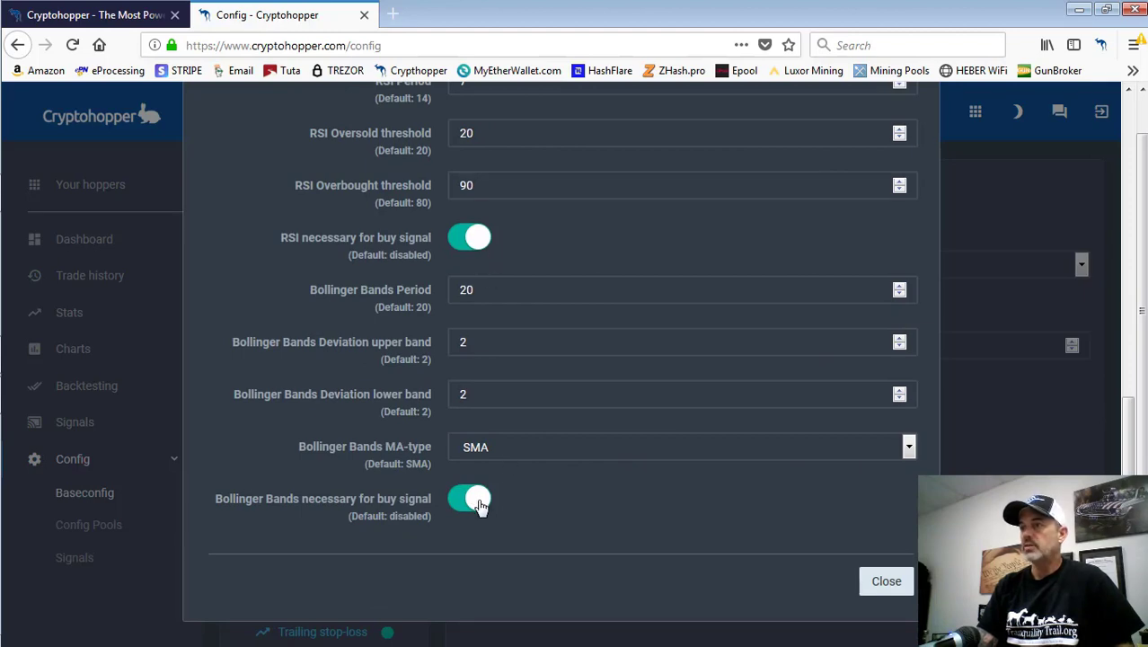
pyautogui.click(885, 582)
# Step: Review the trailing stop-buy option and the take profit, max open time and percentage higher ask in the sell settings
pyautogui.click(353, 462)
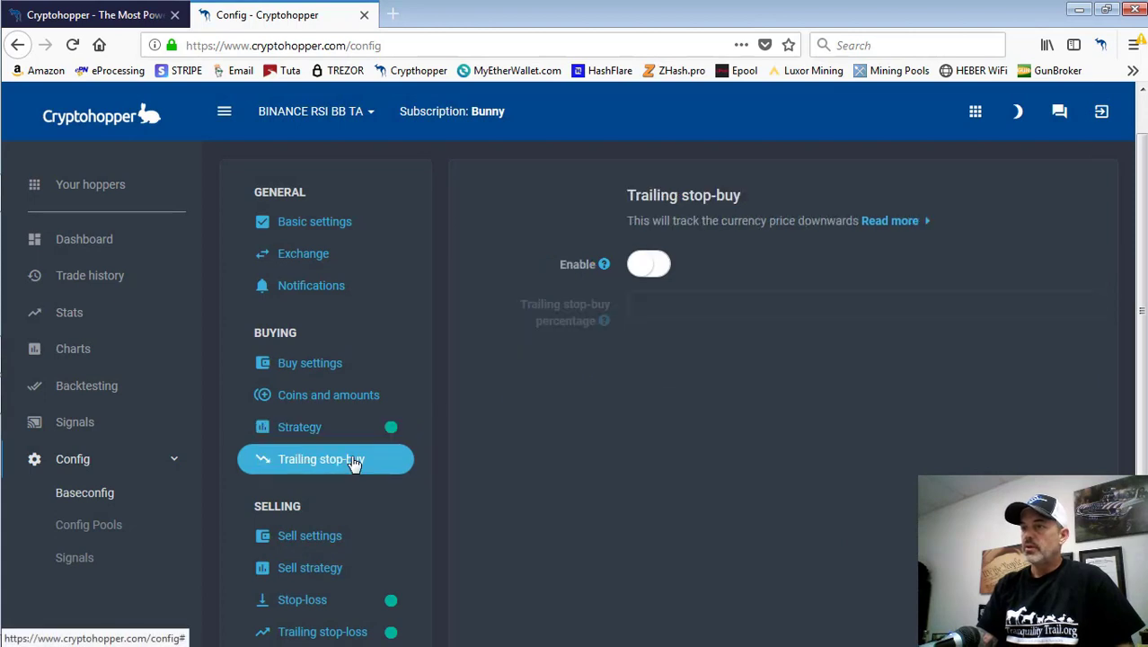
pyautogui.click(326, 536)
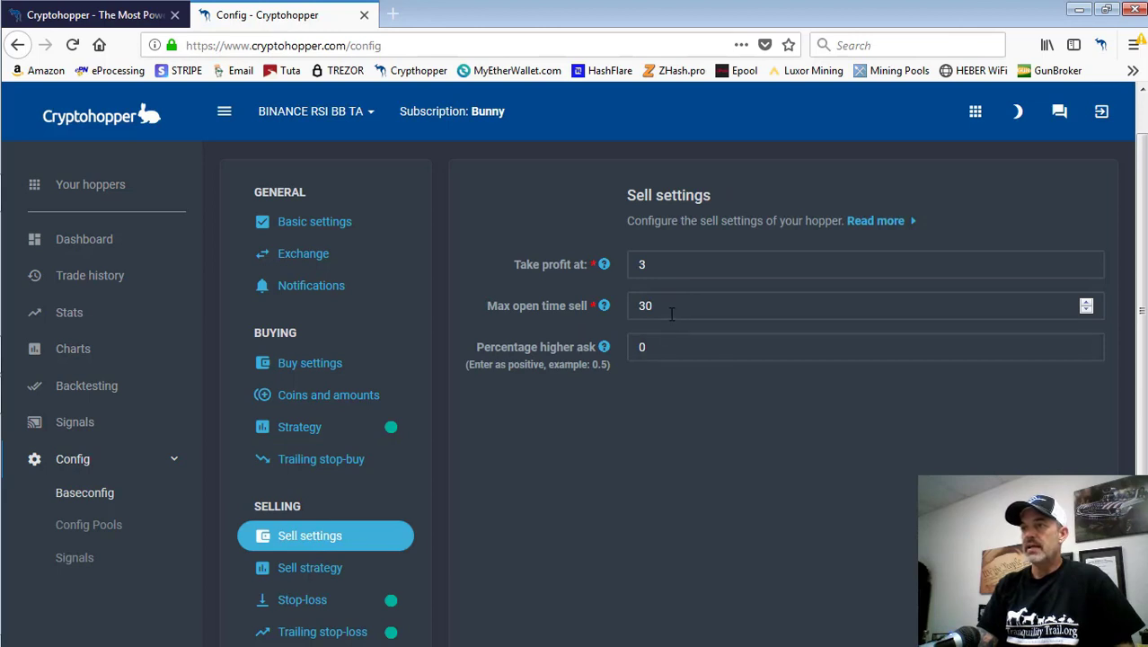
pyautogui.doubleClick(719, 305)
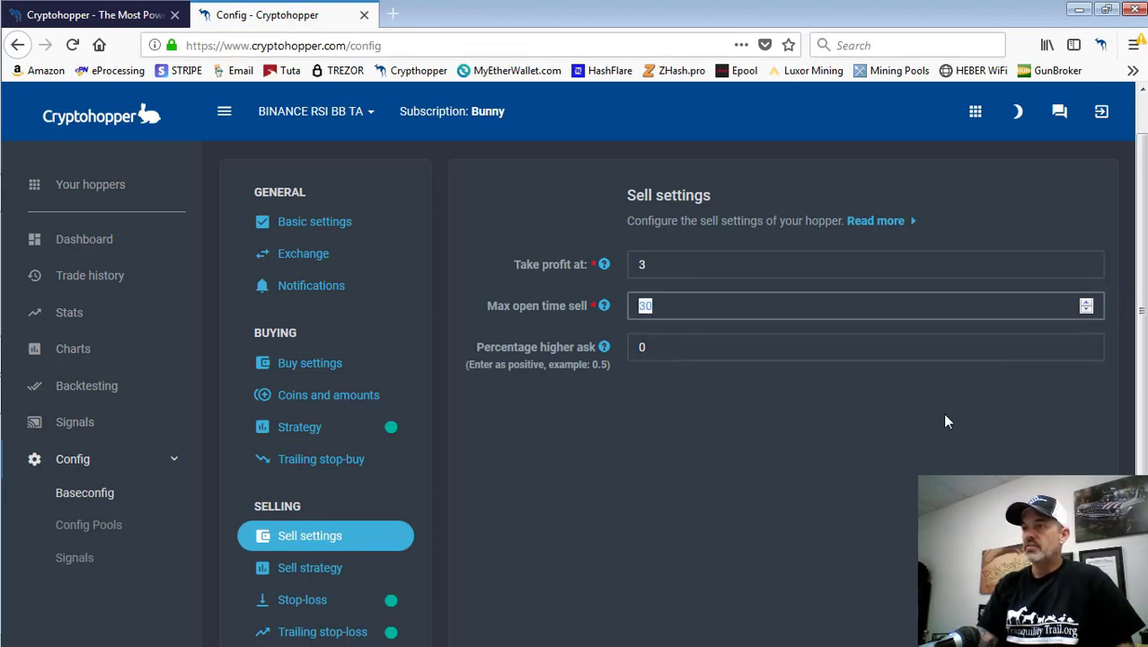
pyautogui.scroll(-3, 1143, 308)
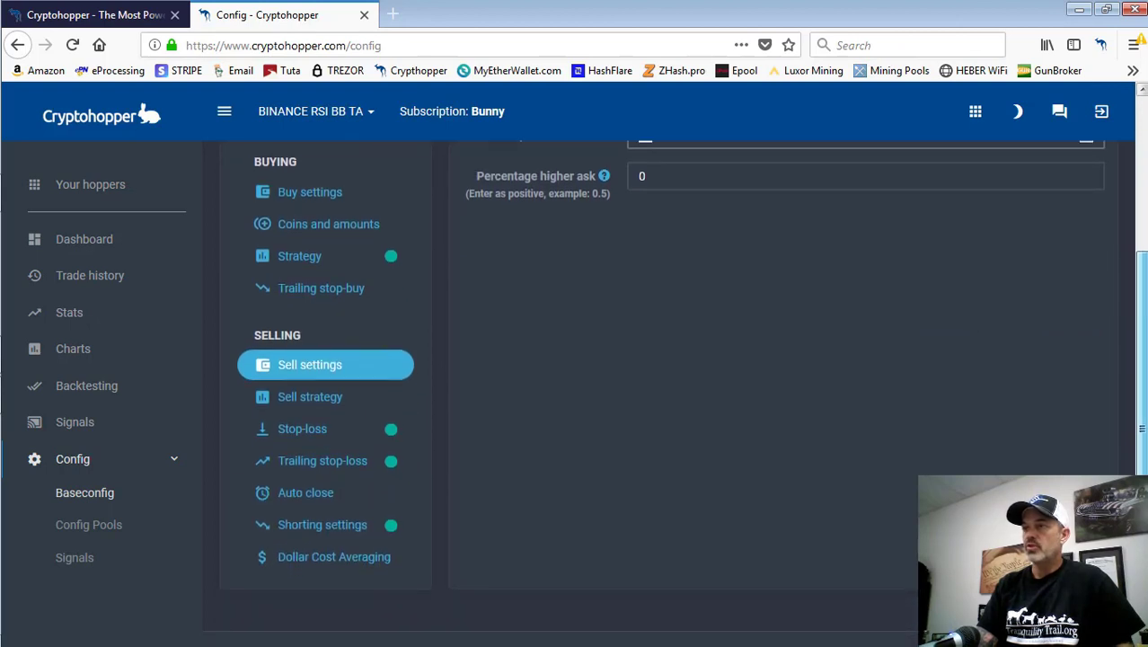
# Step: Review the sell strategy options and the stop-loss percentage
pyautogui.click(326, 406)
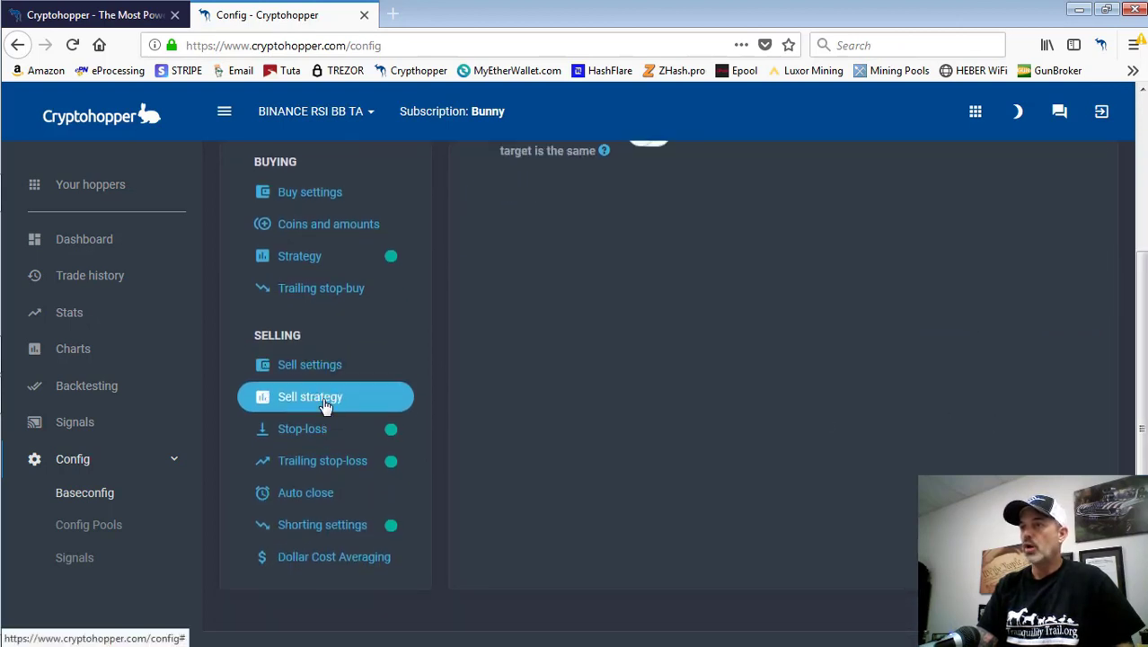
pyautogui.scroll(2, 1142, 426)
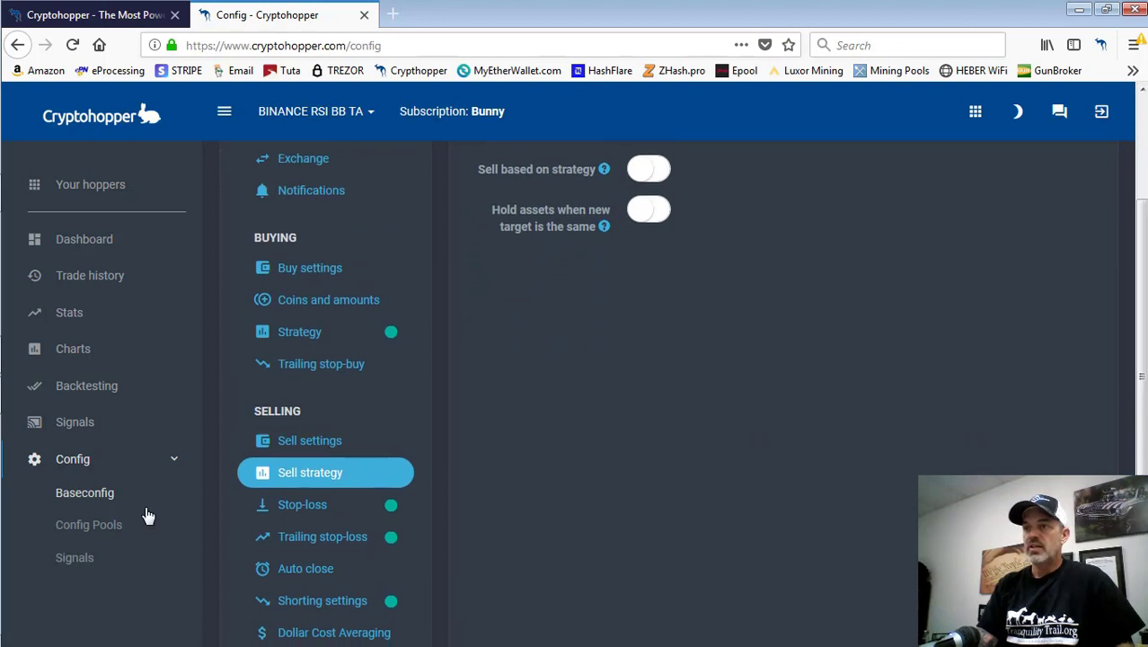
pyautogui.click(303, 506)
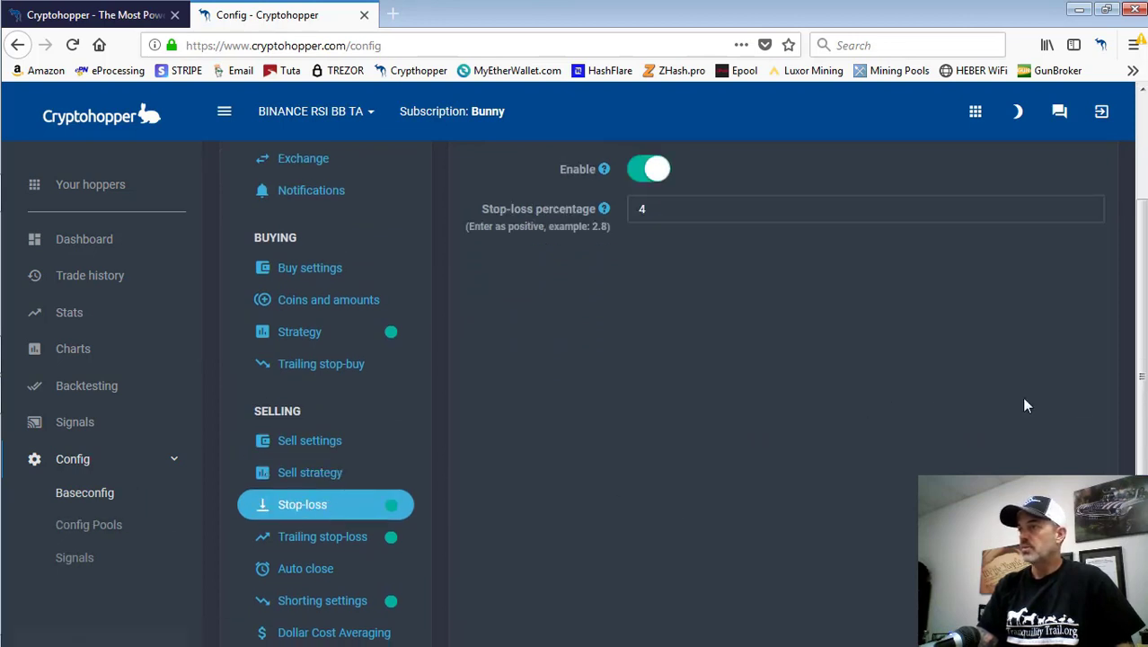
pyautogui.scroll(3, 1143, 355)
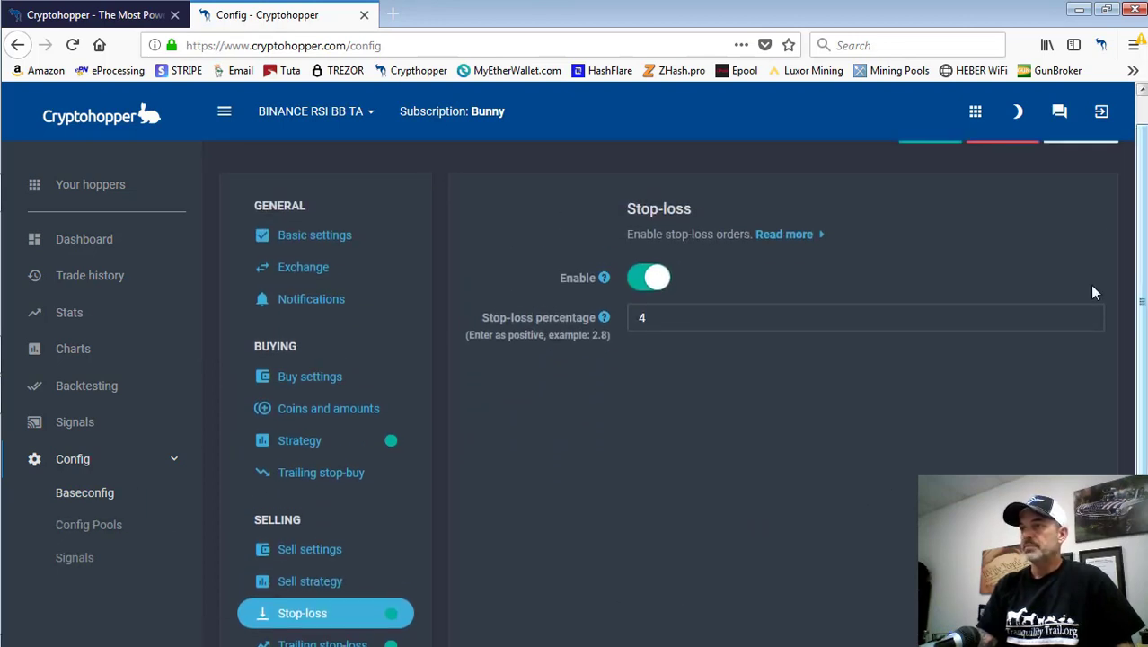
pyautogui.doubleClick(670, 310)
pyautogui.scroll(-3, 1134, 337)
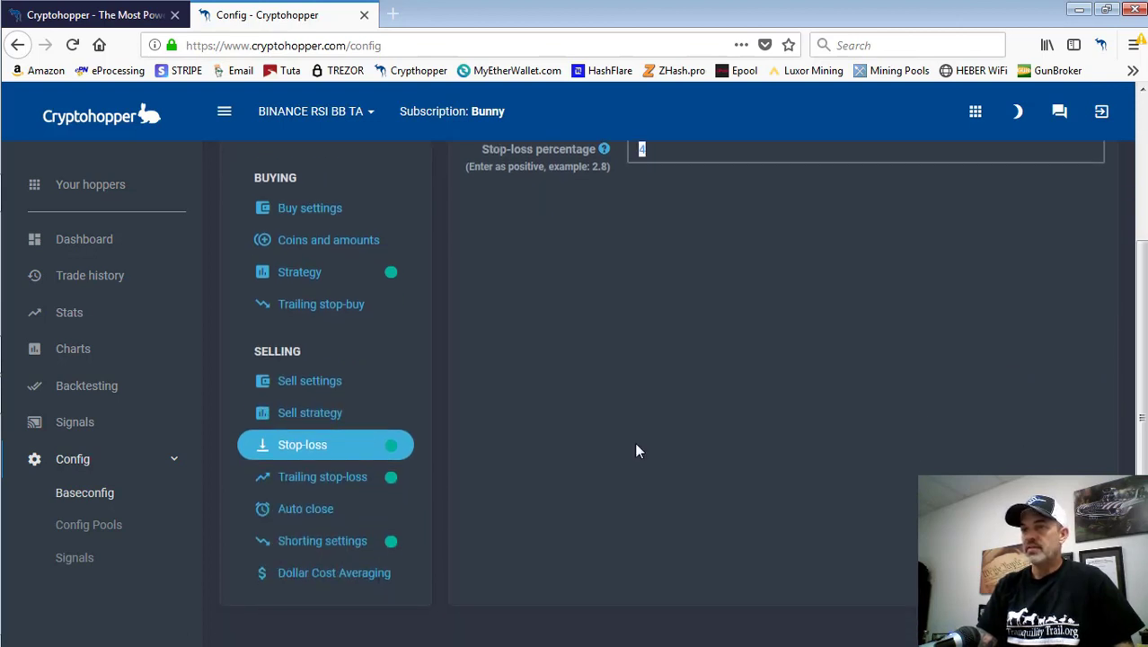
# Step: Examine the trailing stop-loss percentage and arming value, and check the auto close settings
pyautogui.click(328, 476)
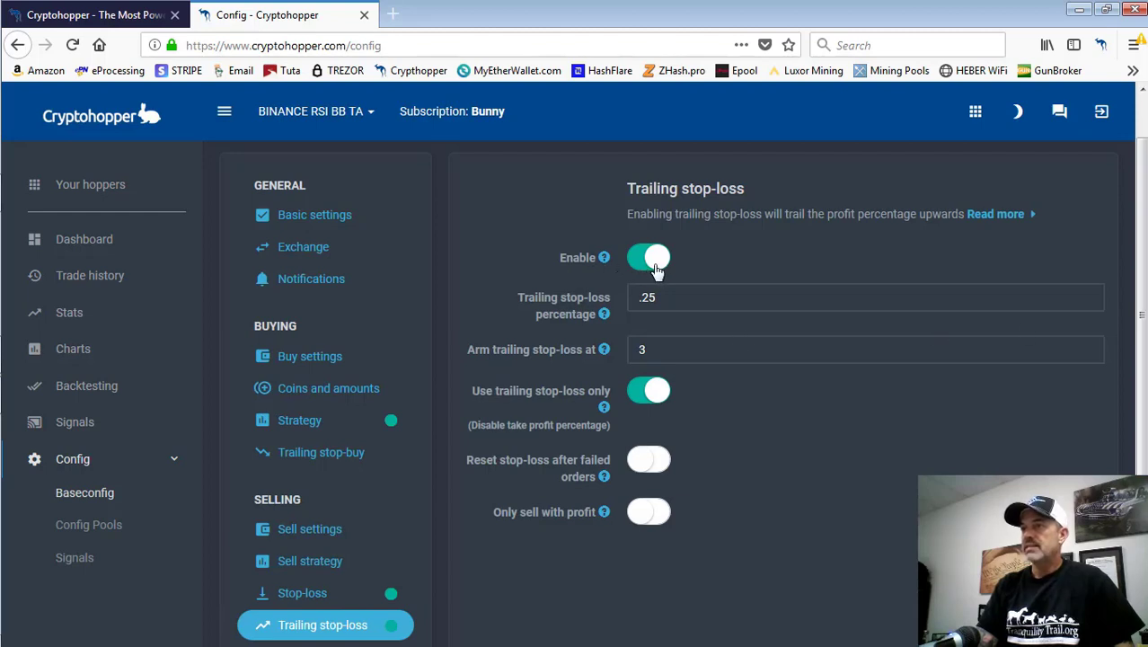
pyautogui.doubleClick(631, 342)
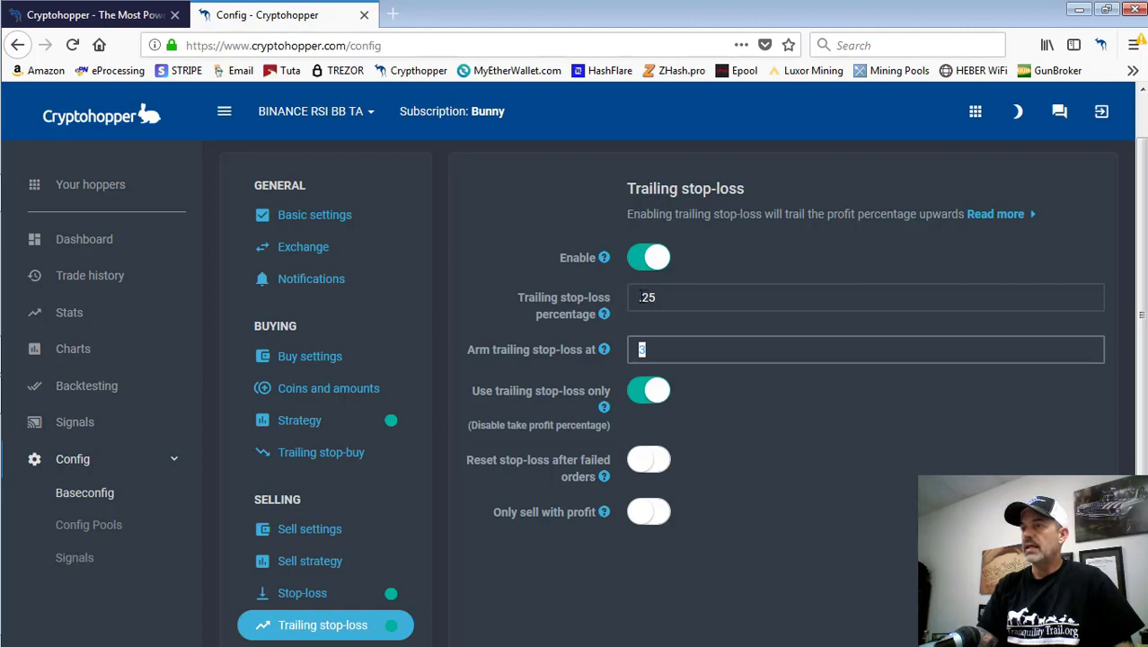
pyautogui.doubleClick(639, 297)
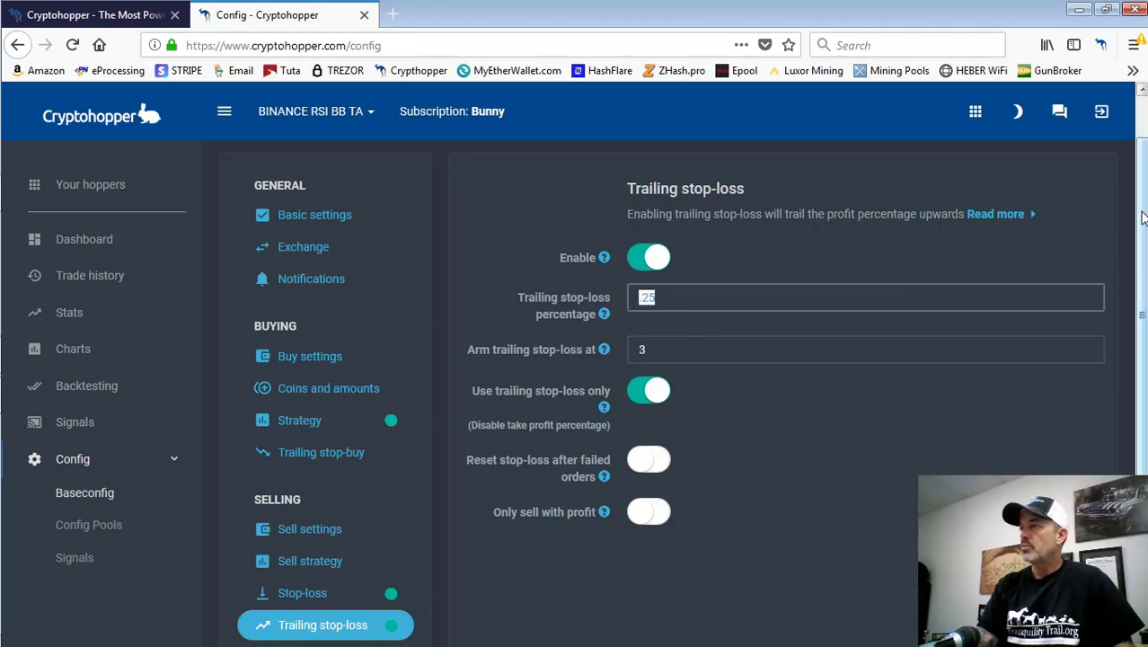
pyautogui.scroll(-3, 1142, 217)
pyautogui.click(328, 533)
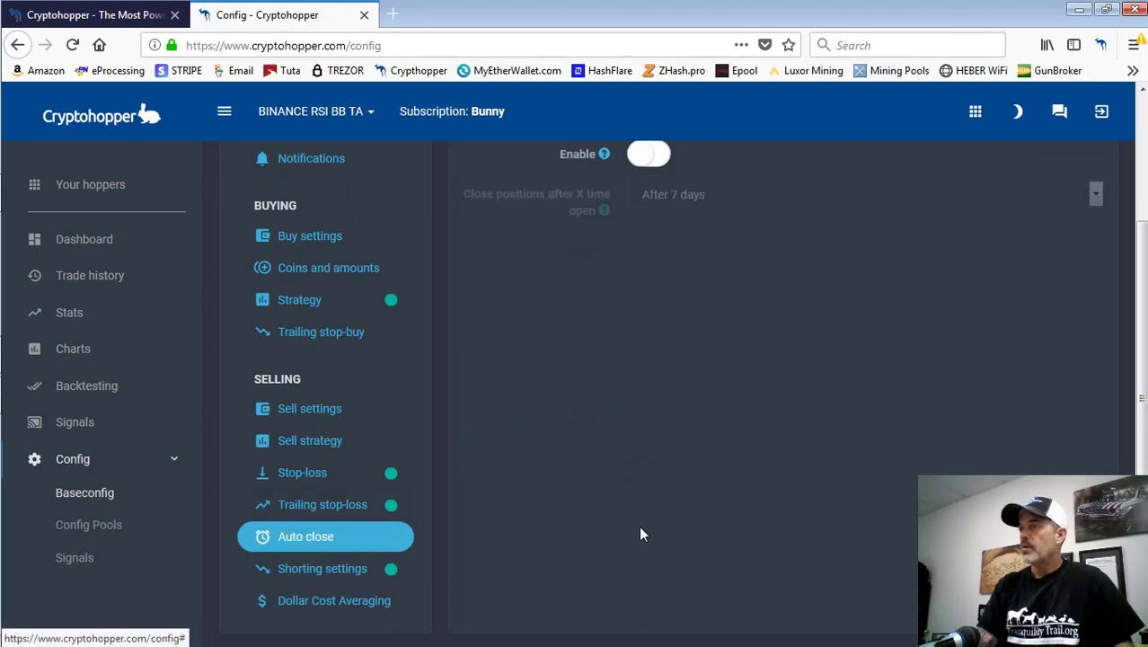
# Step: Review automatic shorting, maximum open short positions and the strategy-based shorting options in the shorting settings
pyautogui.click(321, 575)
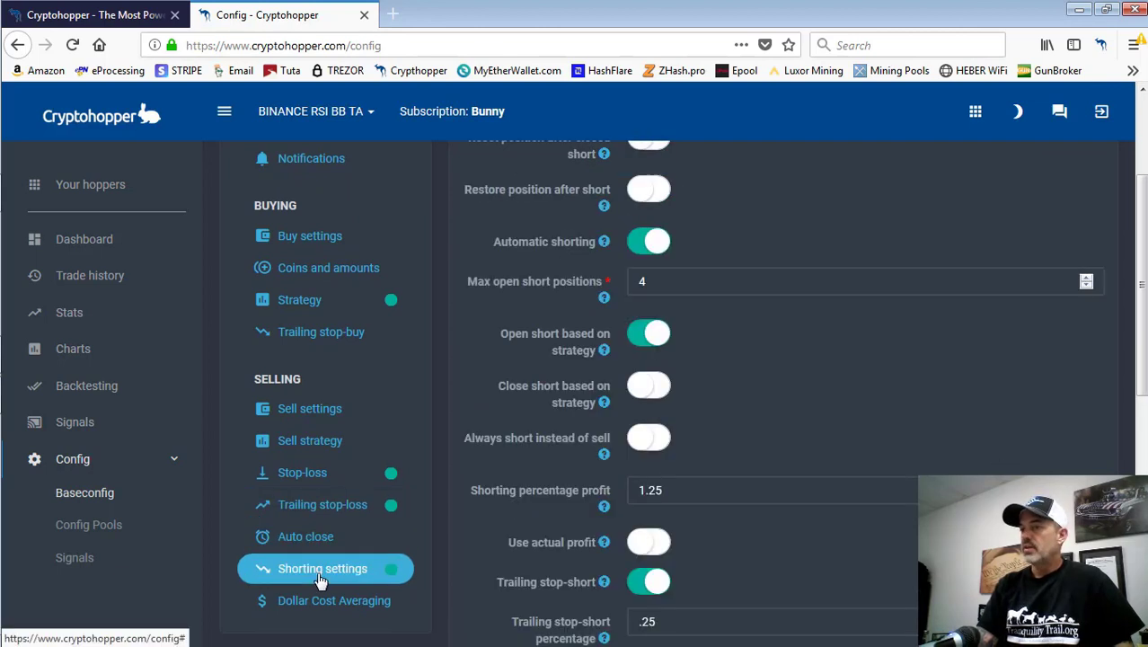
pyautogui.scroll(3, 714, 229)
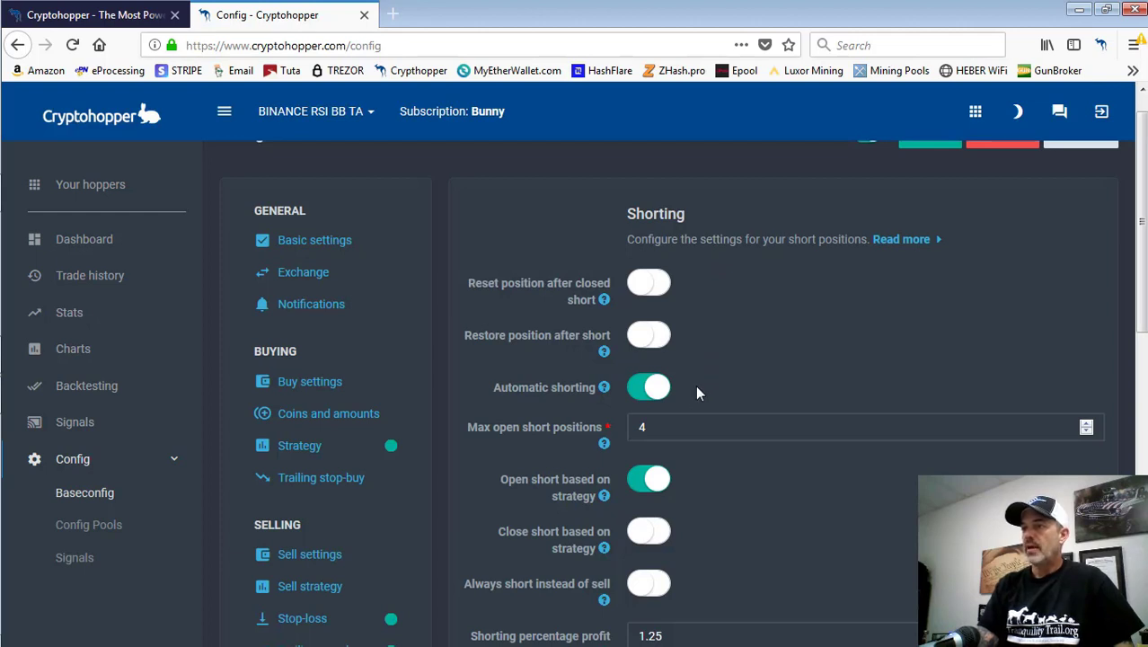
pyautogui.doubleClick(643, 428)
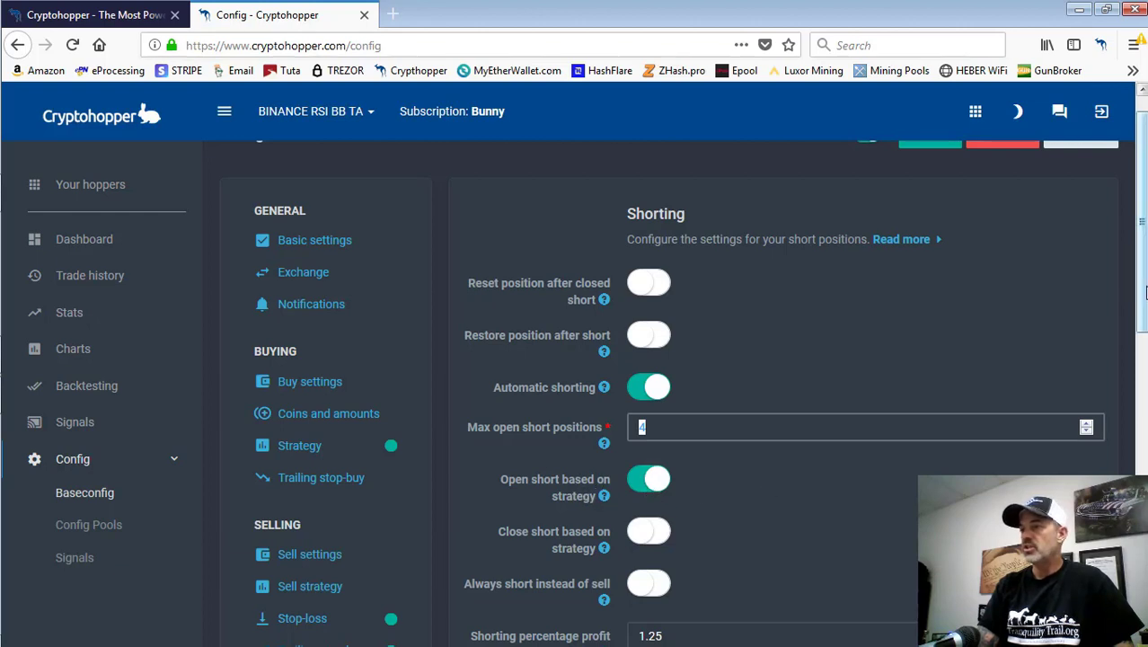
pyautogui.scroll(-3, 1146, 292)
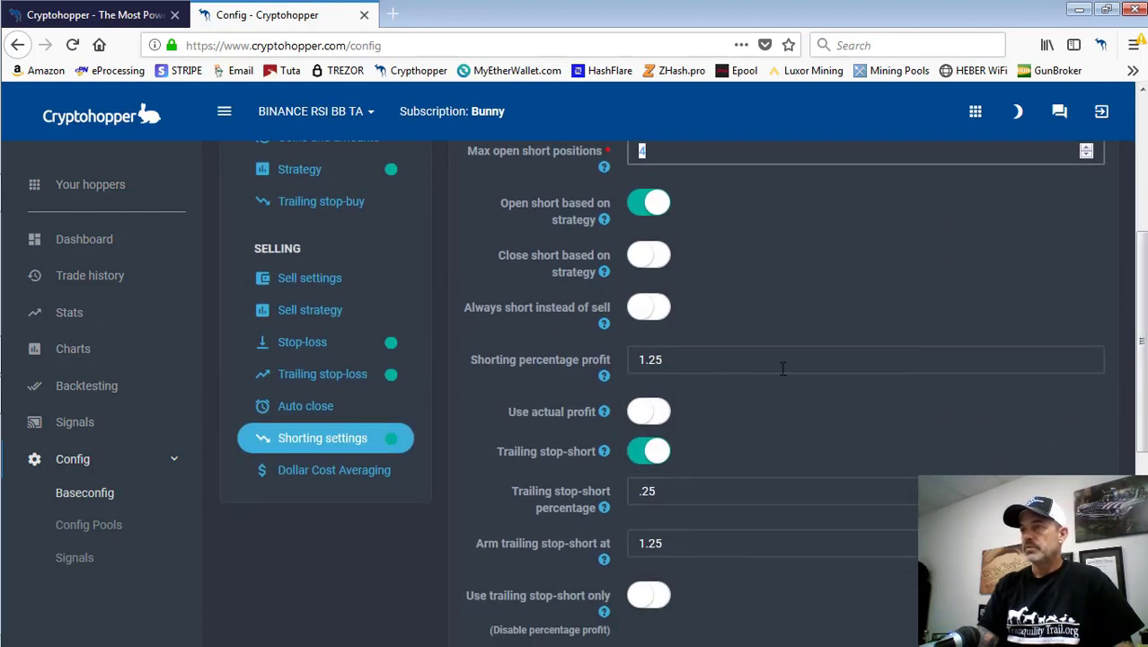
pyautogui.scroll(2, 681, 295)
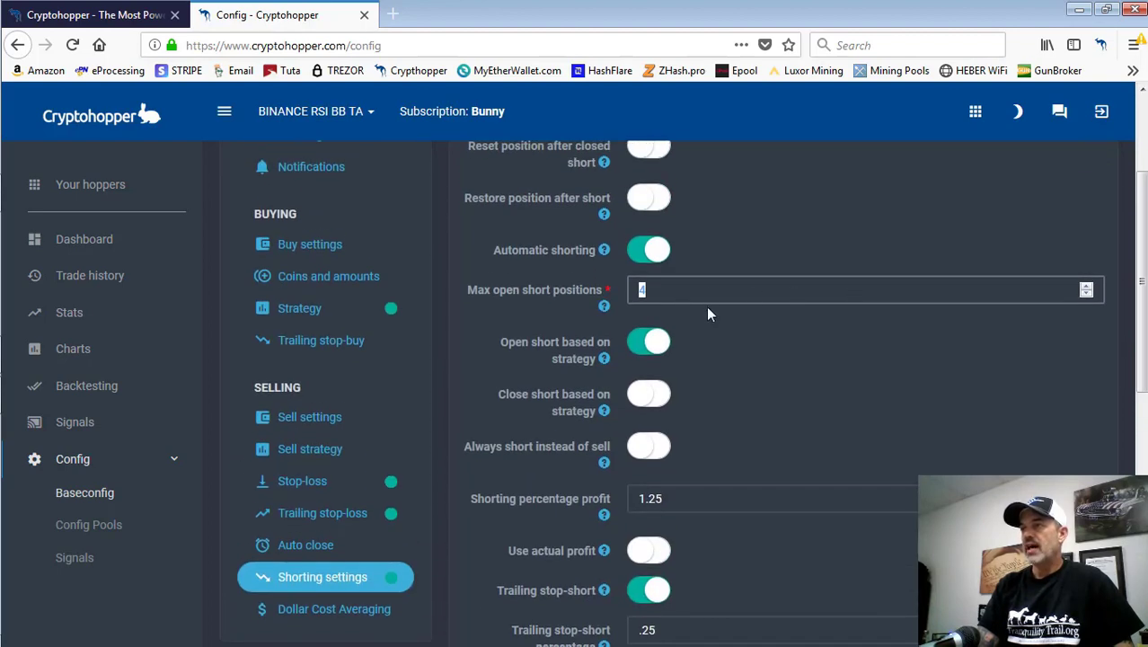
pyautogui.scroll(-2, 1140, 346)
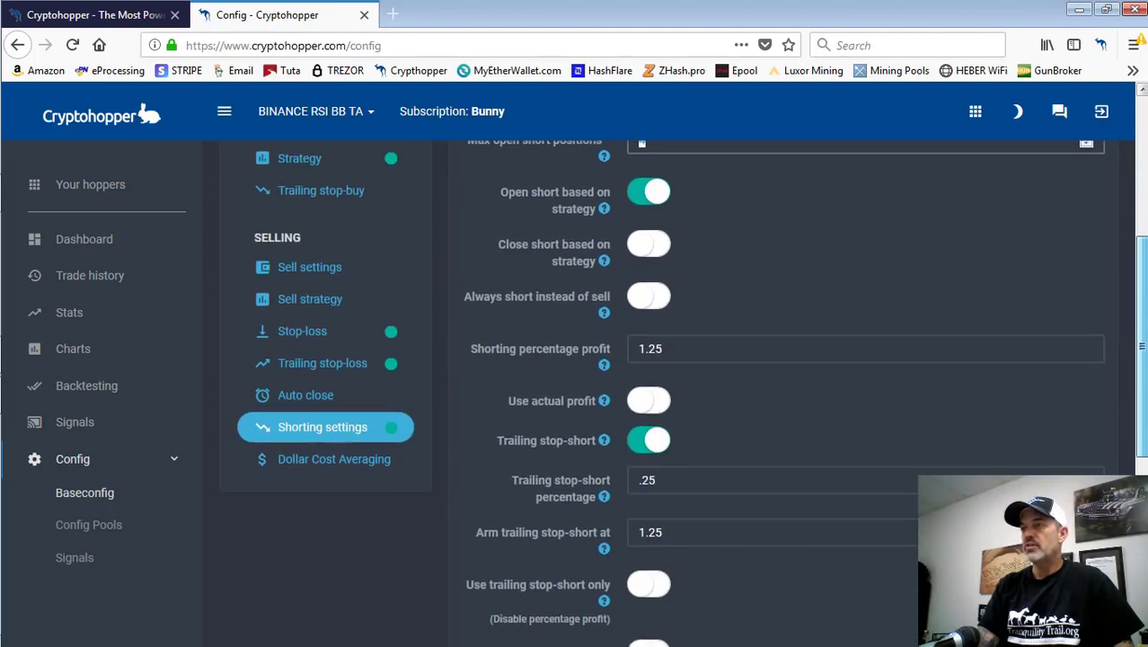
pyautogui.scroll(-1, 759, 378)
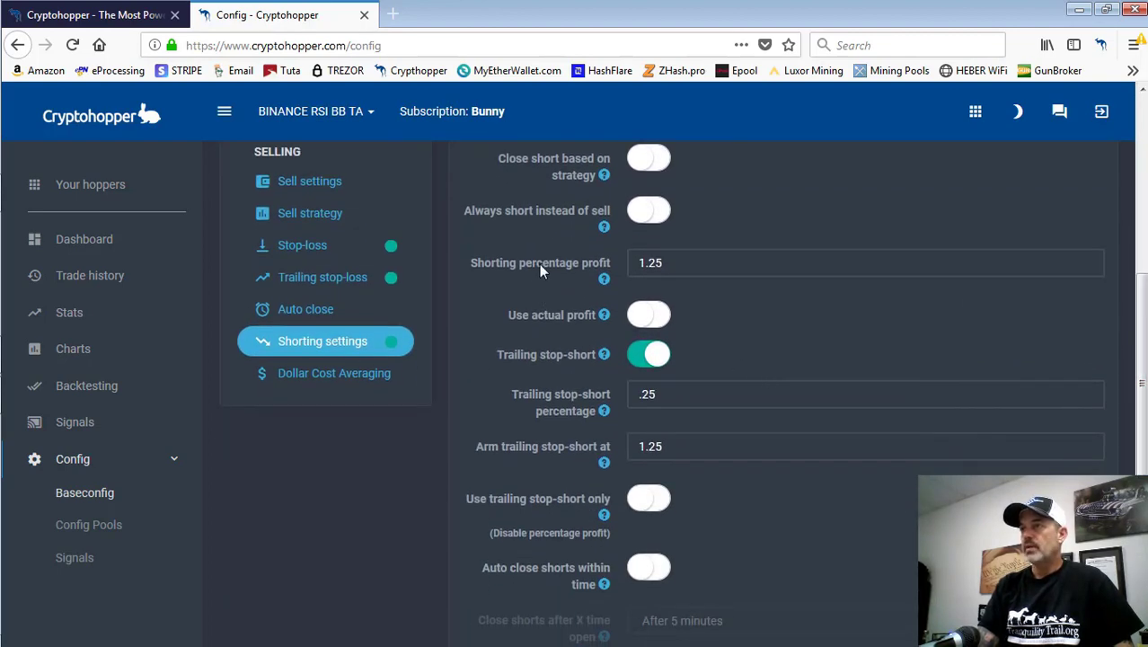
# Step: Examine the shorting percentage profit, the trailing stop-short percentage and the value that arms the trailing stop-short
pyautogui.moveTo(664, 262); pyautogui.dragTo(617, 260)
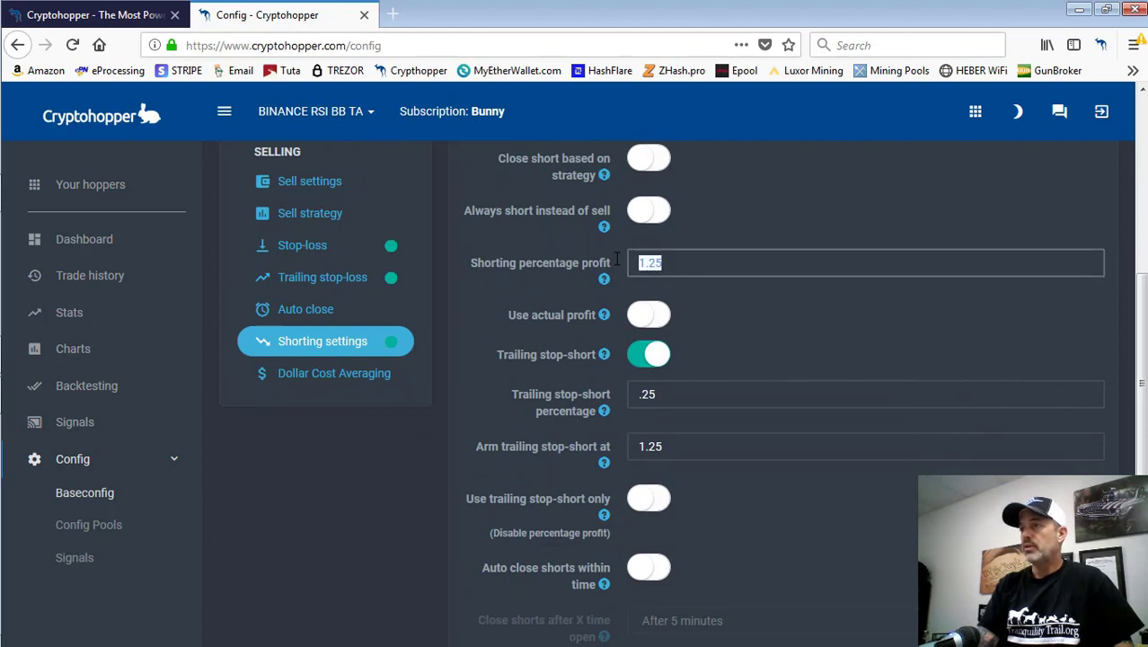
pyautogui.click(723, 289)
pyautogui.moveTo(672, 268); pyautogui.dragTo(640, 262)
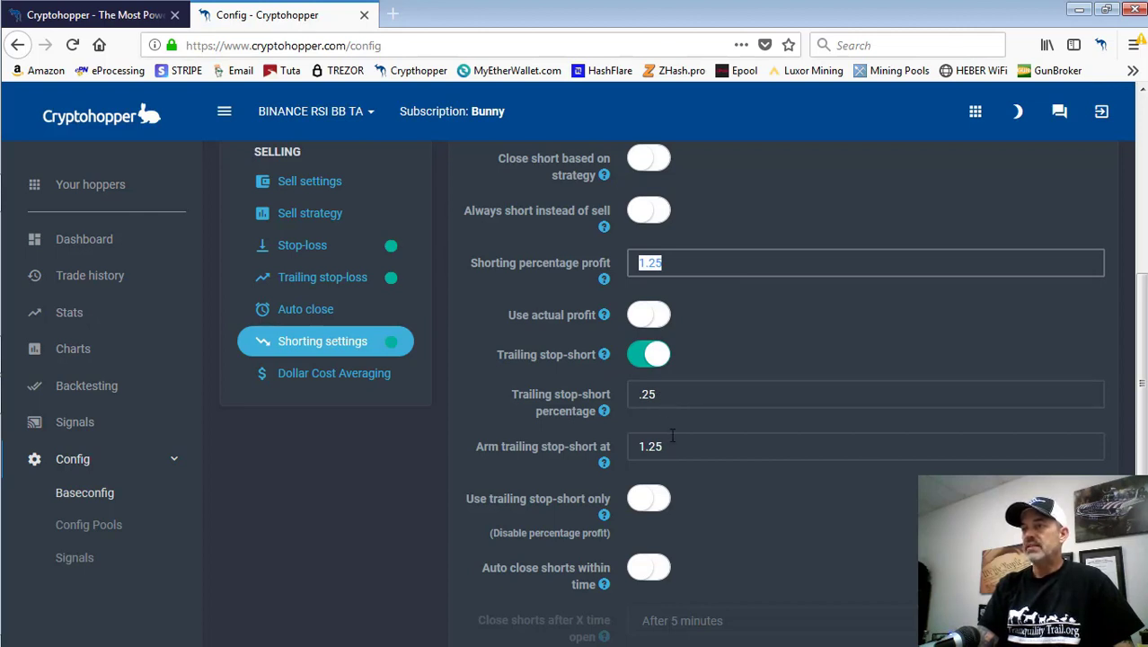
pyautogui.moveTo(672, 440); pyautogui.dragTo(630, 439)
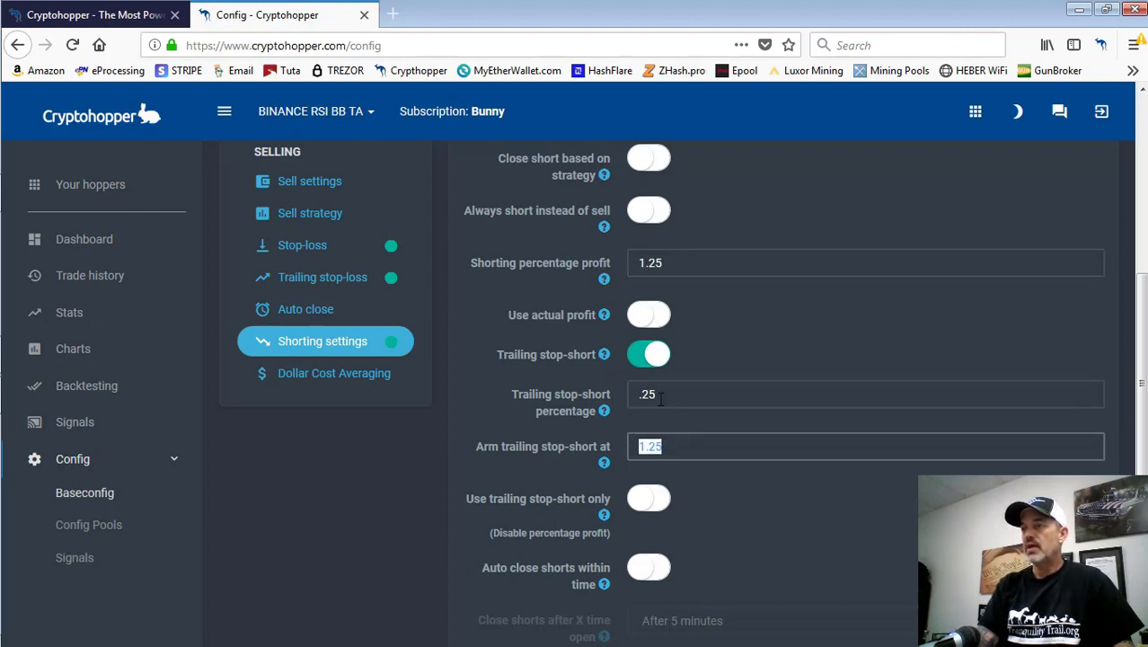
pyautogui.moveTo(660, 395); pyautogui.dragTo(620, 393)
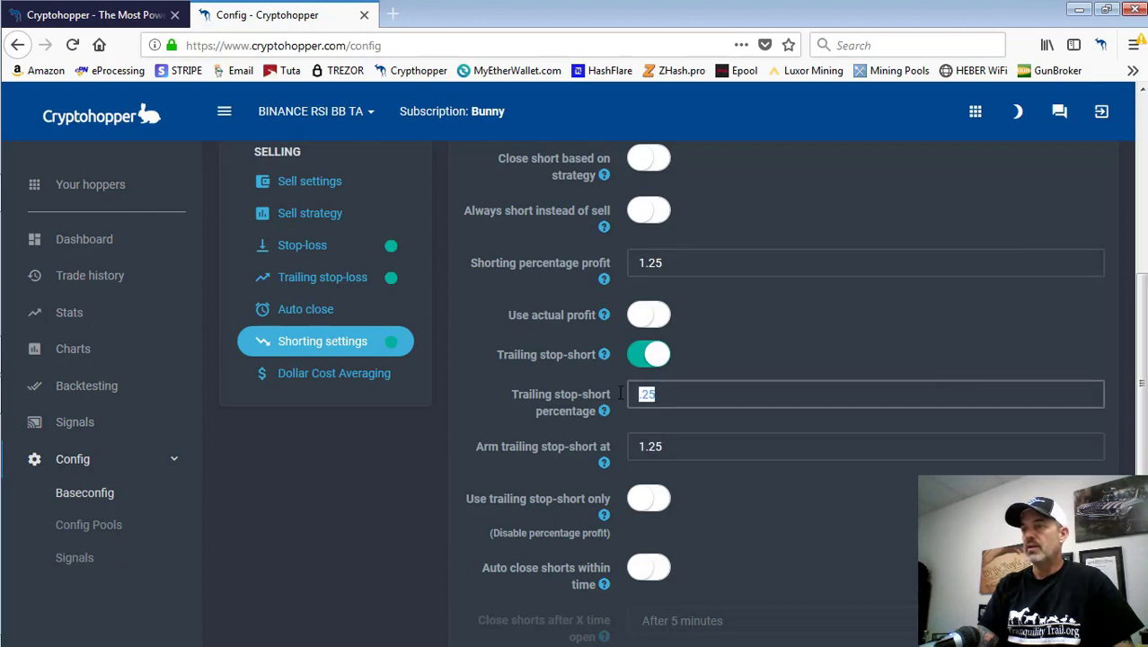
# Step: Review the remaining automatic close and remove options for shorts, and check the Dollar Cost Averaging settings
pyautogui.scroll(-3, 1143, 407)
pyautogui.scroll(-1, 772, 386)
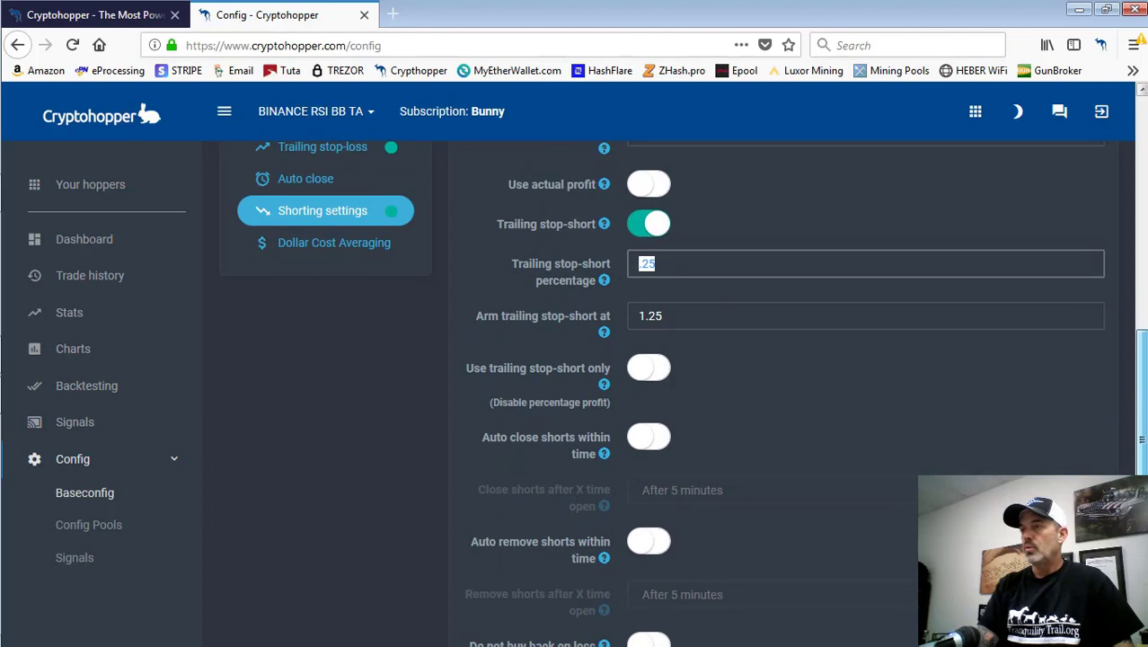
pyautogui.scroll(-3, 474, 279)
pyautogui.scroll(5, 475, 279)
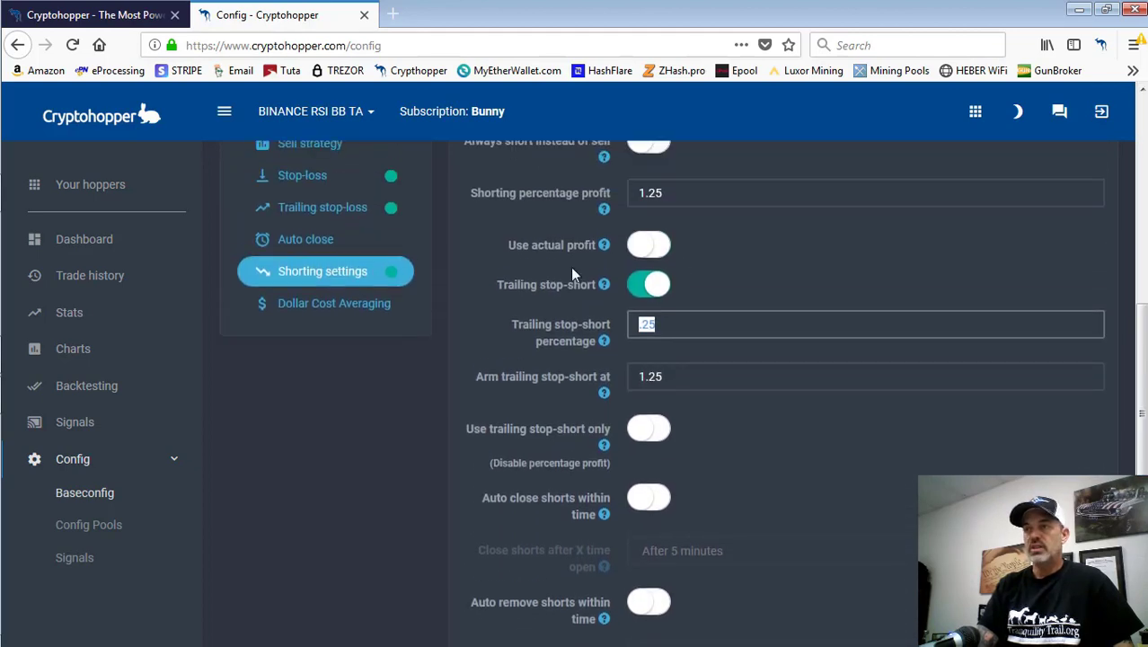
pyautogui.click(376, 310)
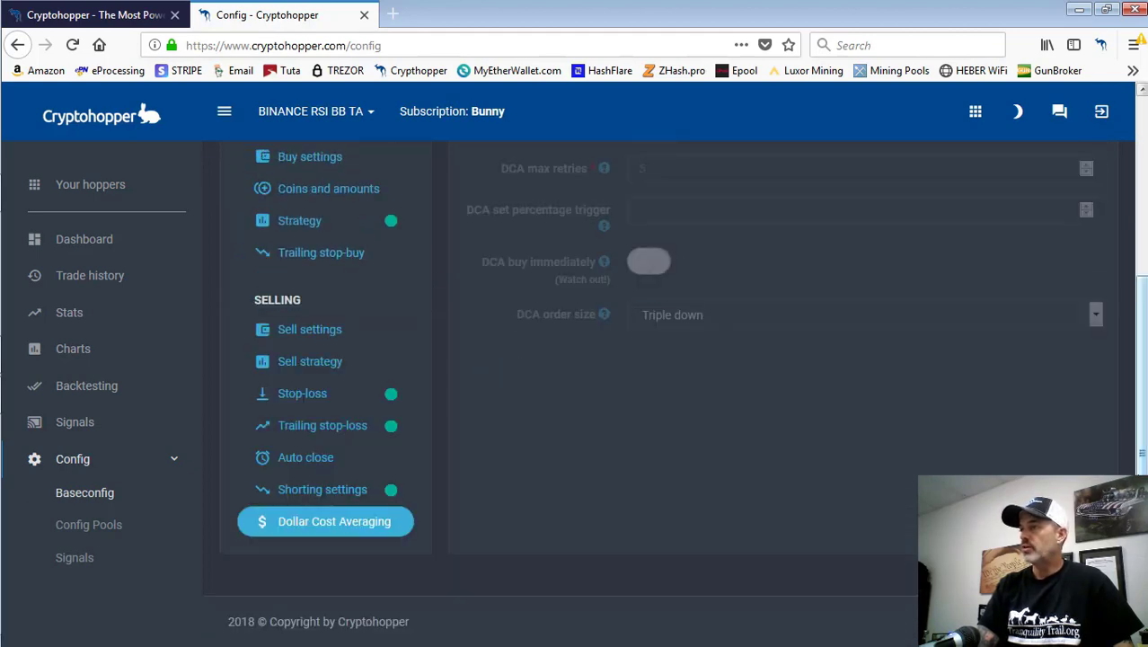
pyautogui.scroll(5, 324, 404)
# Step: Check the total BTC returns on the dashboards of the BINANCE RSI BB TA and BINANCE SIGNALS hoppers
pyautogui.click(90, 247)
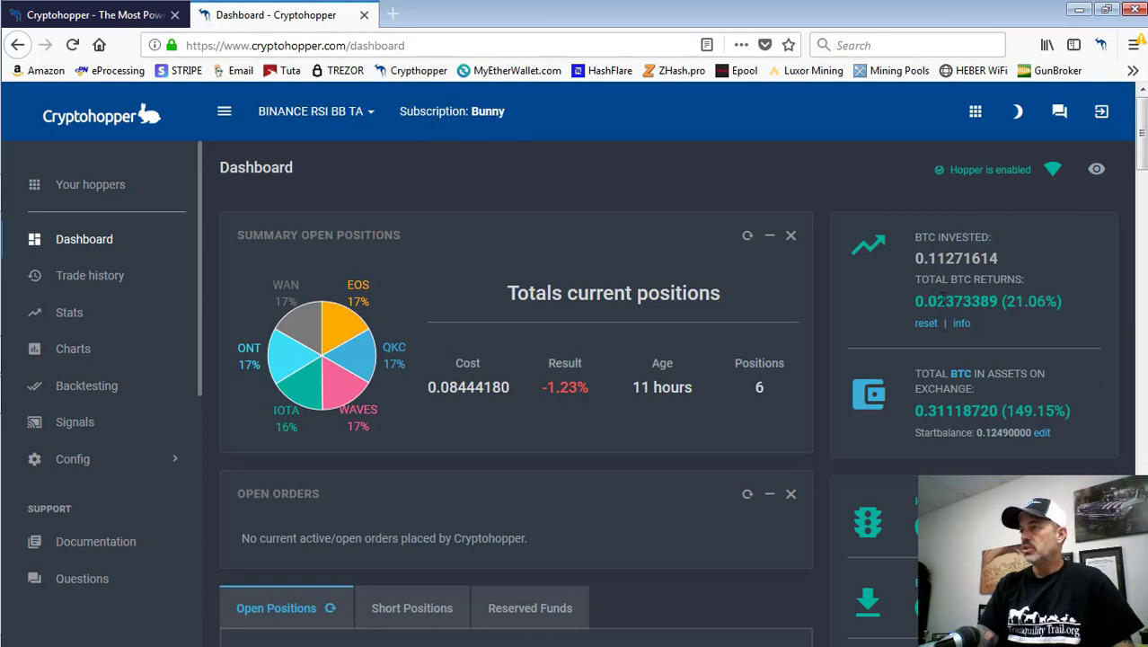
pyautogui.moveTo(916, 301); pyautogui.dragTo(1016, 302)
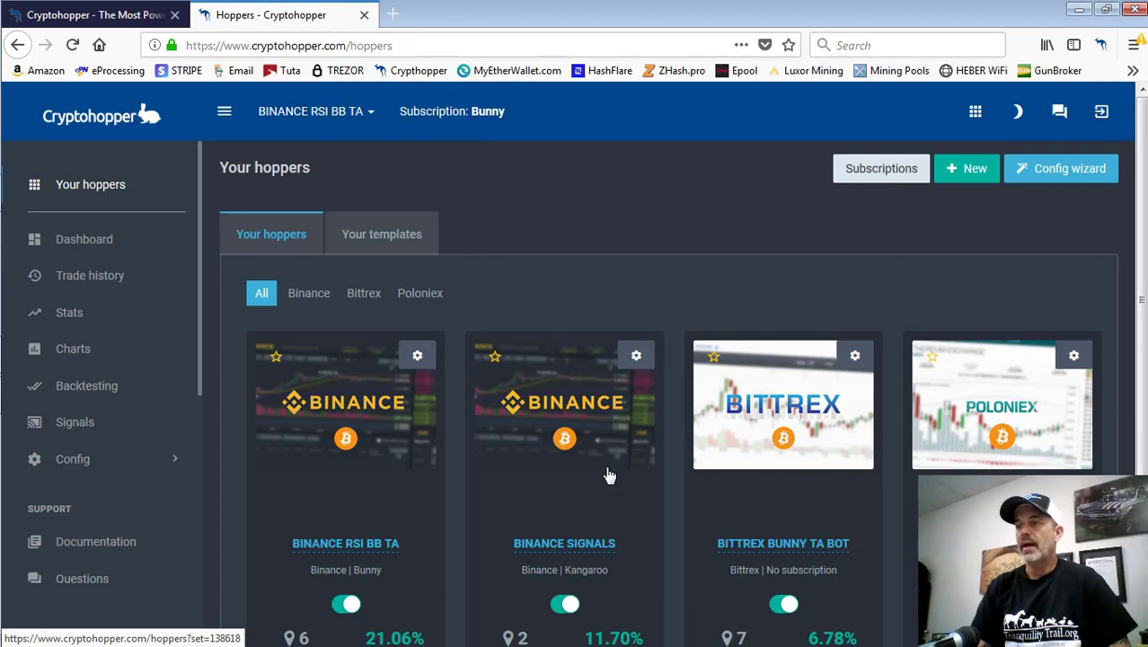
pyautogui.click(634, 409)
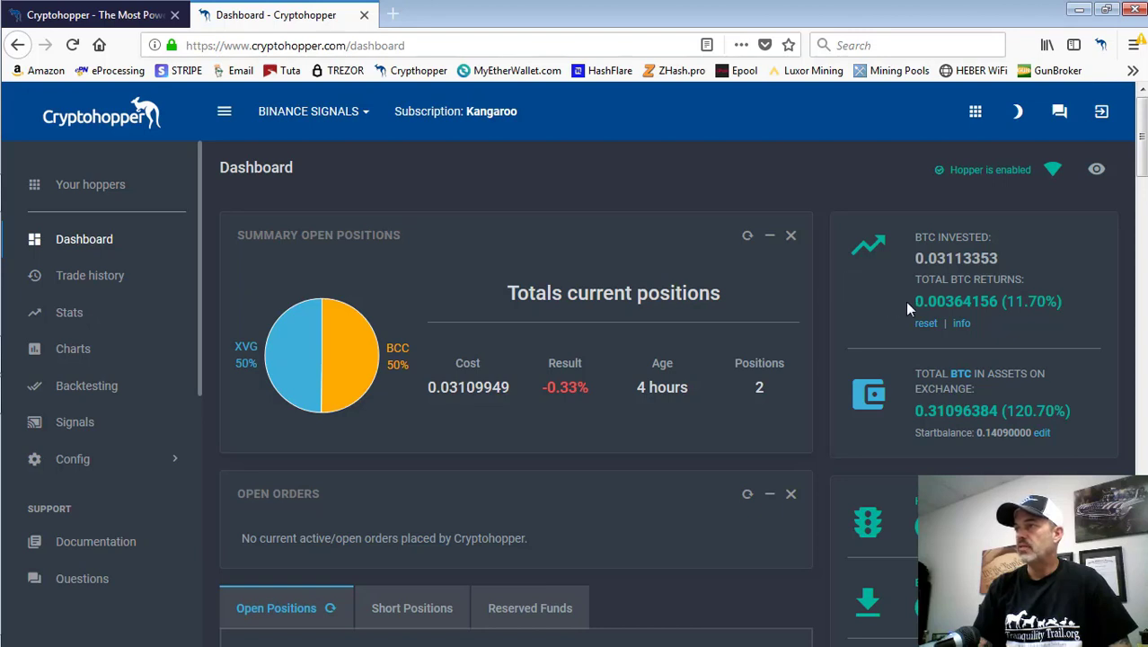
pyautogui.moveTo(916, 300); pyautogui.dragTo(954, 302)
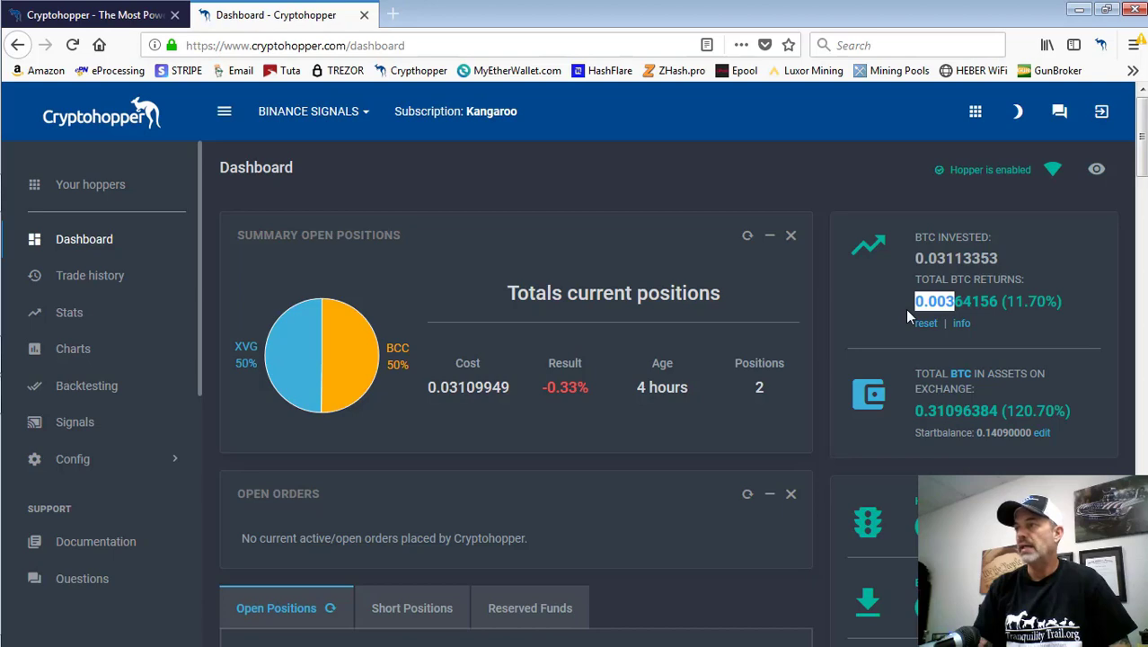
# Step: Open the signal configurations of the BINANCE SIGNALS hopper and compare the subscription fees of the three subscribed signal providers
pyautogui.click(85, 457)
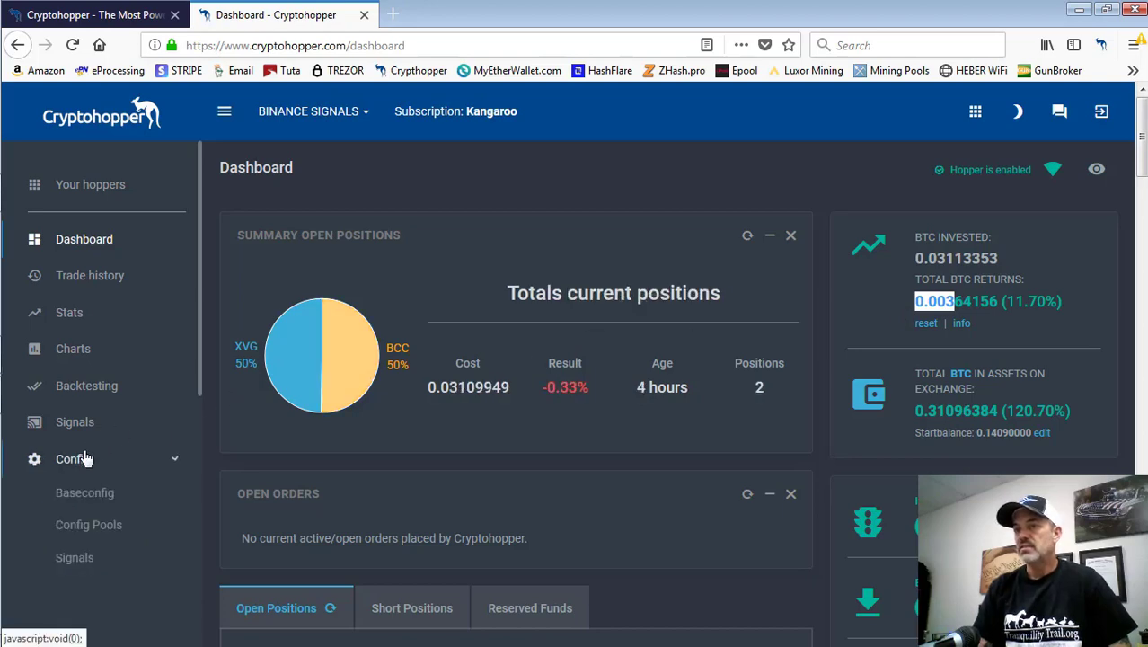
pyautogui.click(80, 557)
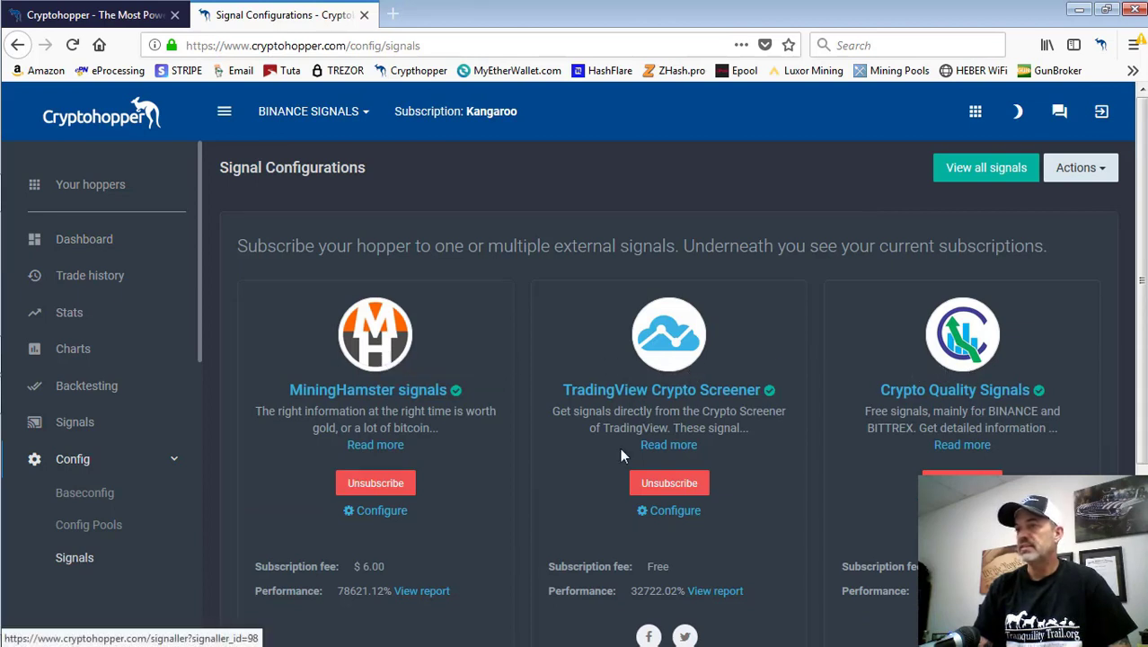
pyautogui.moveTo(373, 566); pyautogui.dragTo(327, 566)
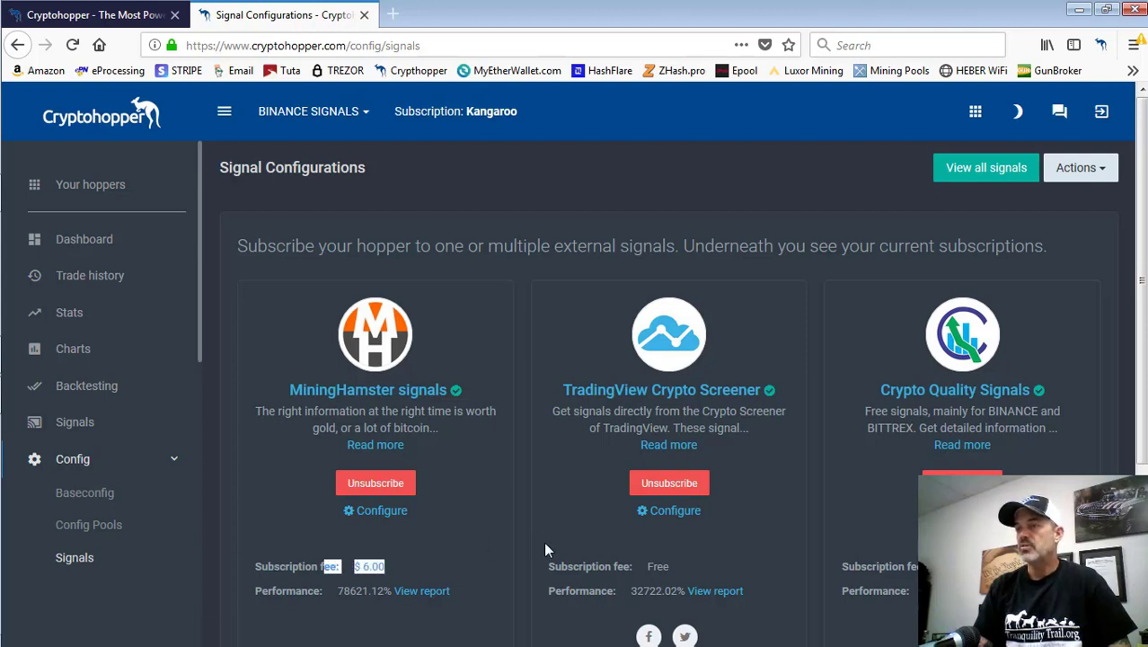
pyautogui.moveTo(548, 567); pyautogui.dragTo(675, 568)
pyautogui.moveTo(842, 566); pyautogui.dragTo(934, 566)
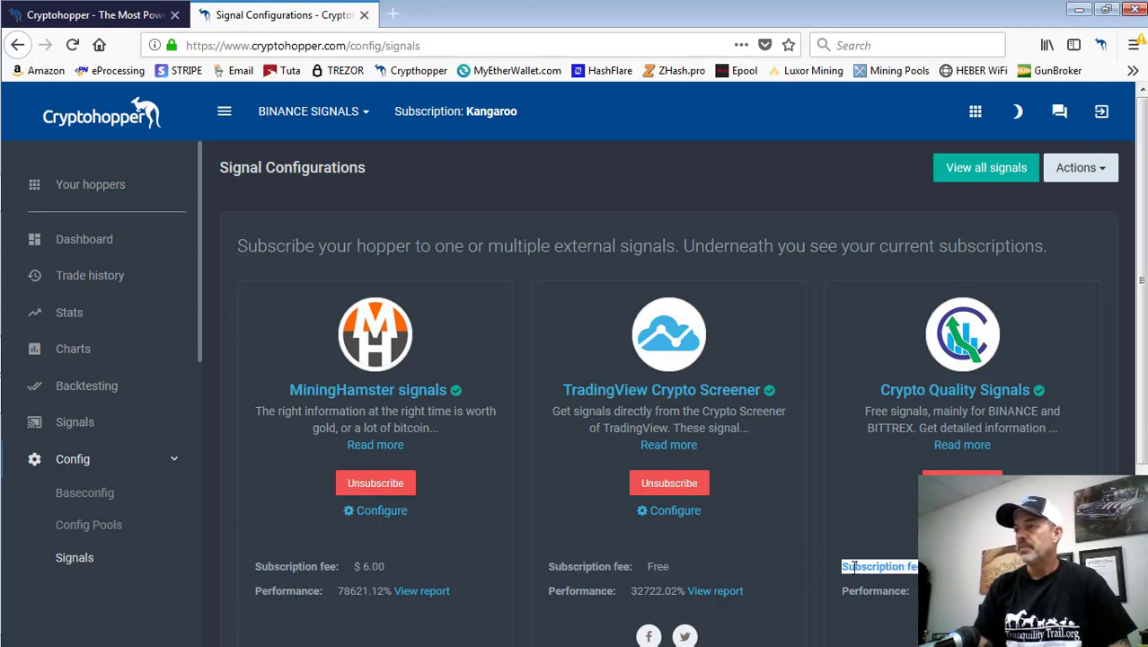
pyautogui.click(461, 521)
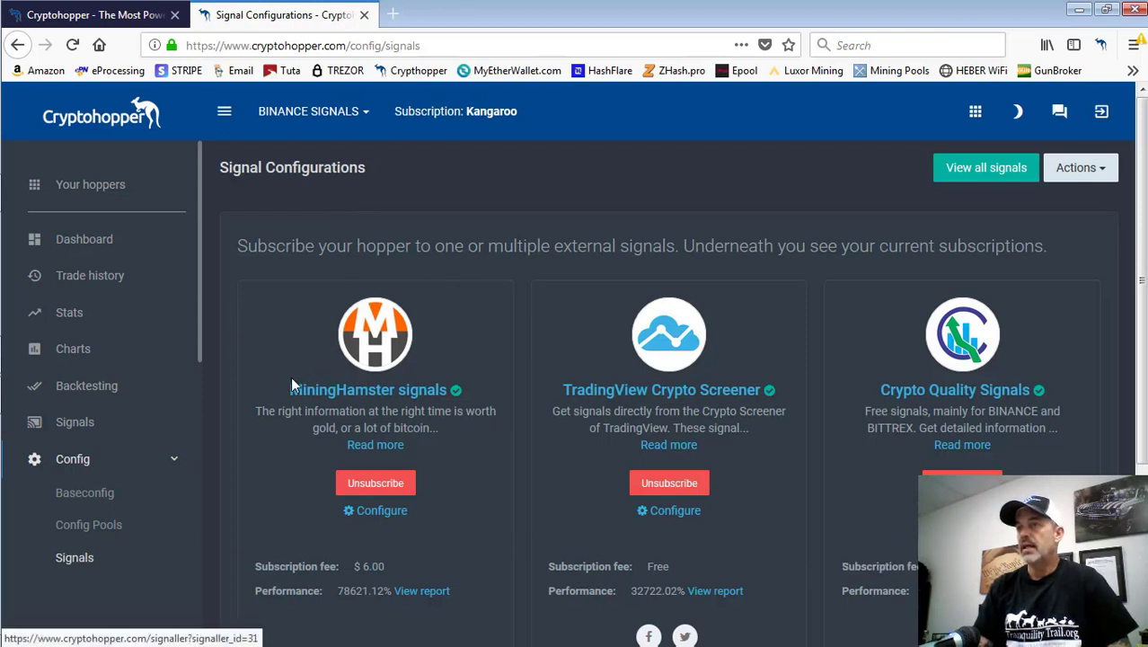
# Step: Review which external signals the hopper subscribes to: MiningHamster signals, TradingView Crypto Screener and Crypto Quality Signals
pyautogui.moveTo(287, 388); pyautogui.dragTo(445, 395)
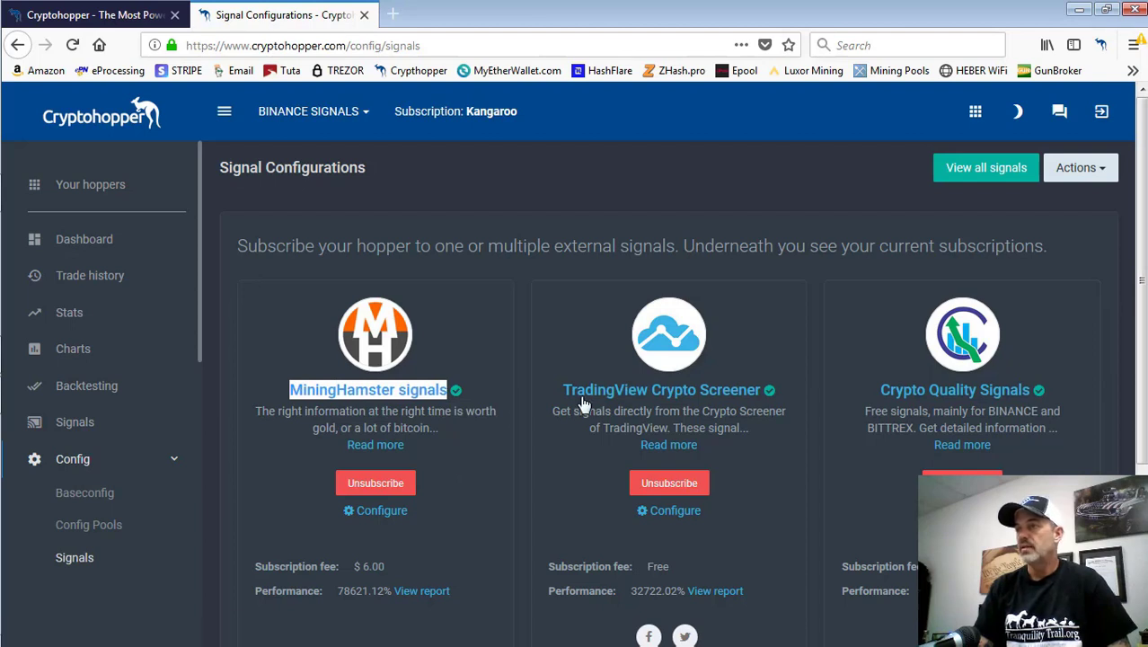
pyautogui.click(434, 353)
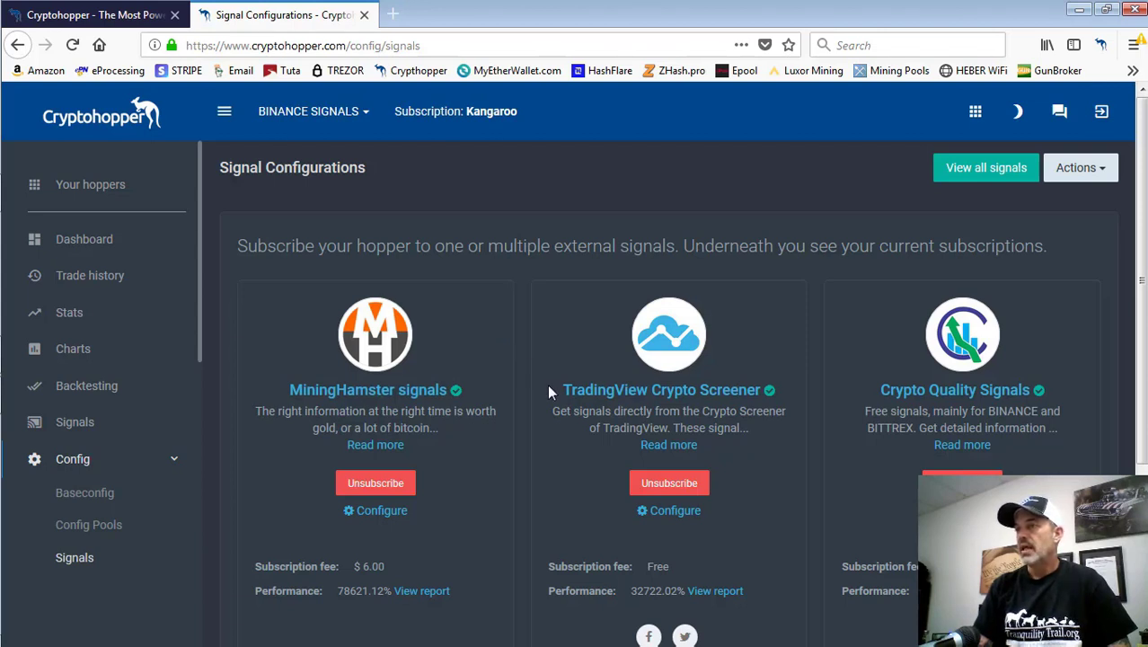
pyautogui.moveTo(548, 390); pyautogui.dragTo(762, 402)
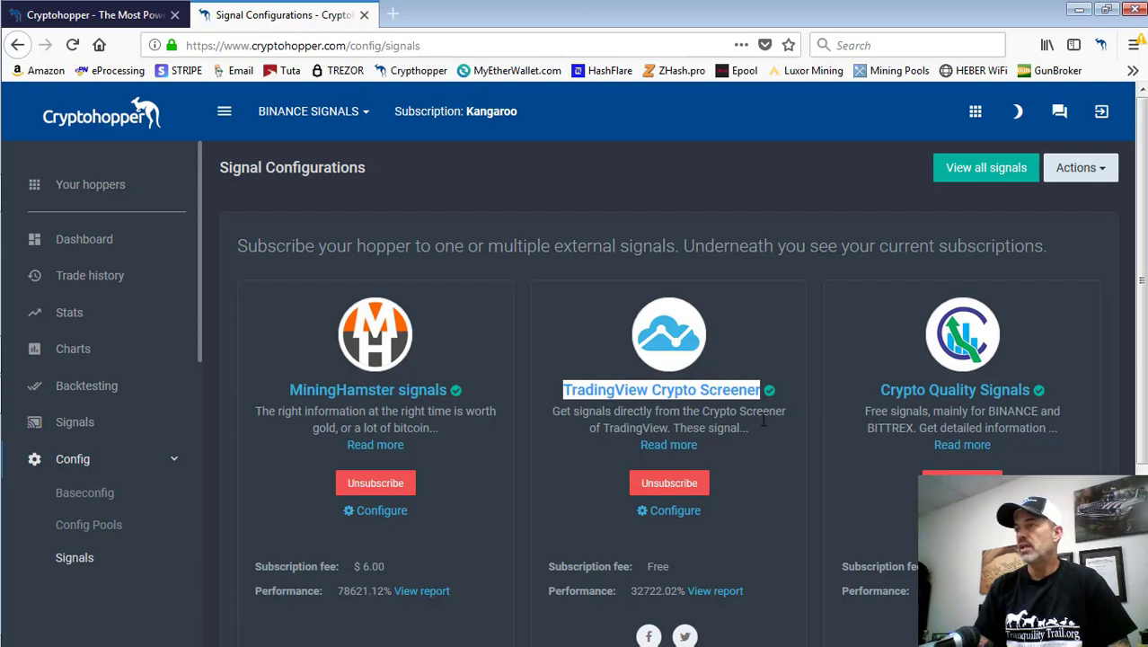
pyautogui.moveTo(868, 391); pyautogui.dragTo(1007, 404)
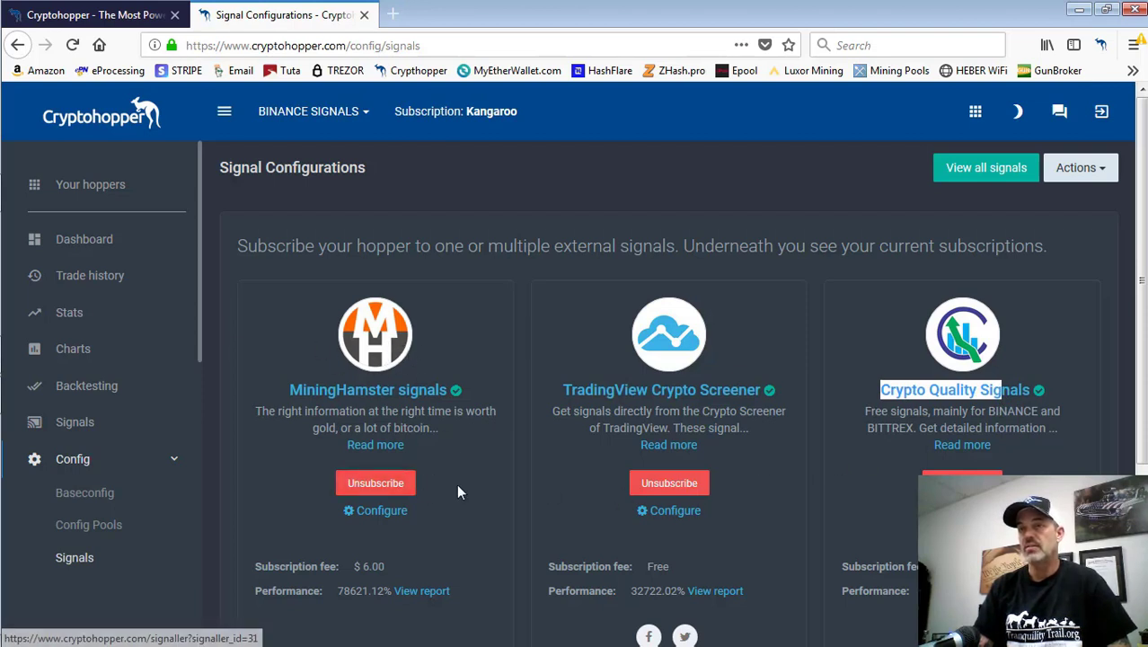
# Step: Open the hopper's base configuration and review its buy settings and the maximum BTC amount allocated under Coins and amounts
pyautogui.click(104, 496)
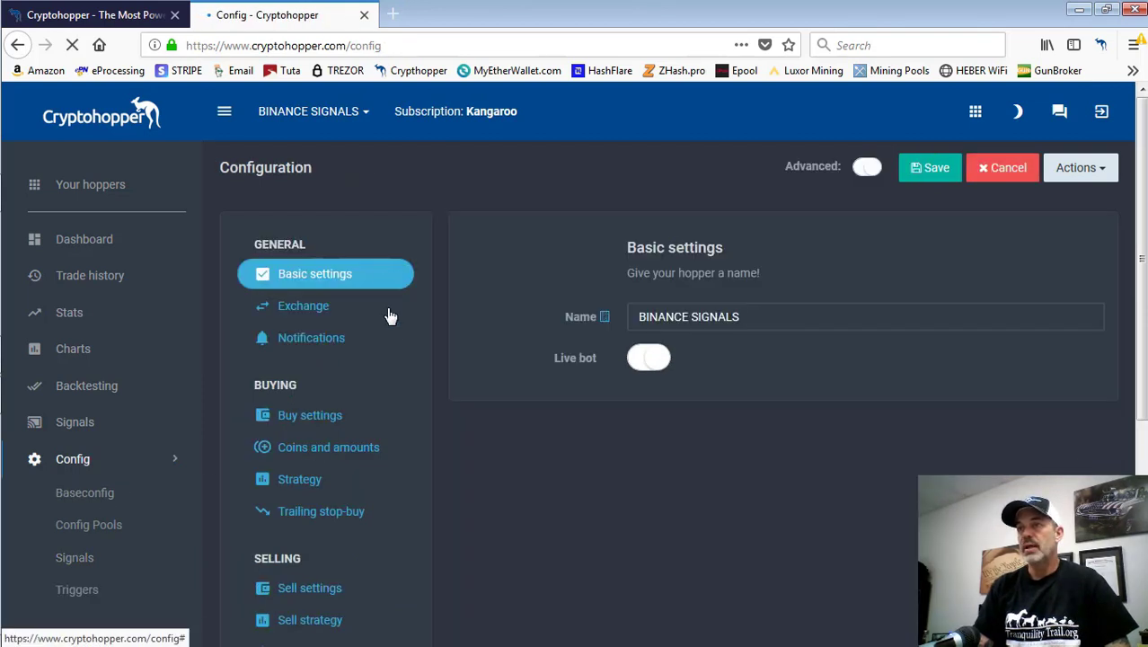
pyautogui.click(333, 420)
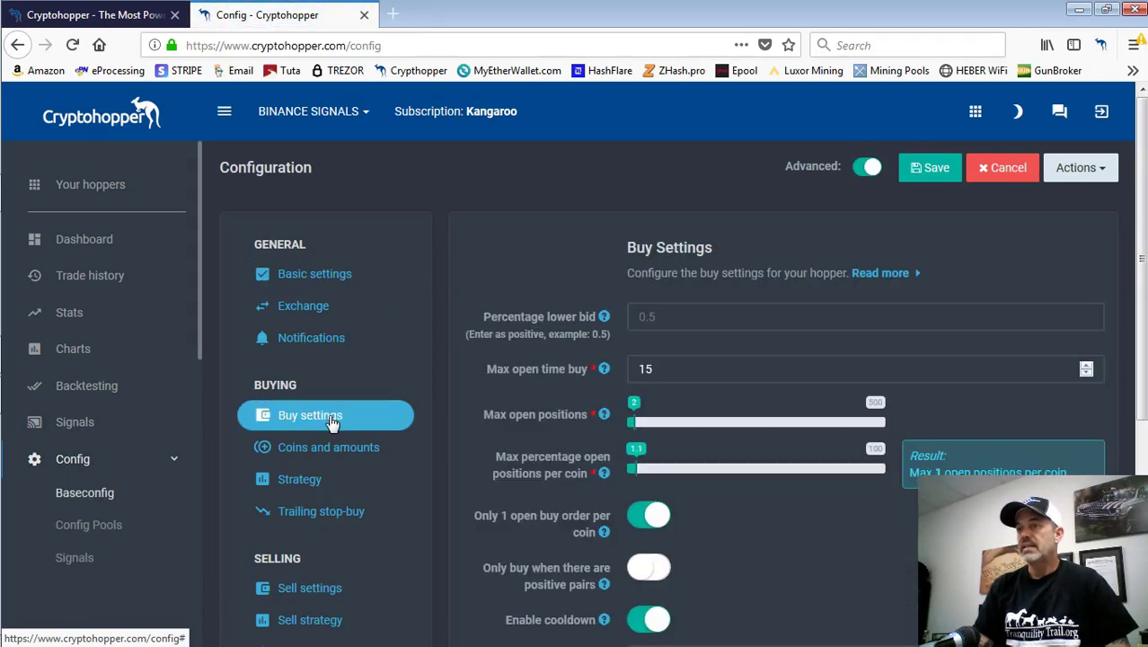
pyautogui.click(340, 451)
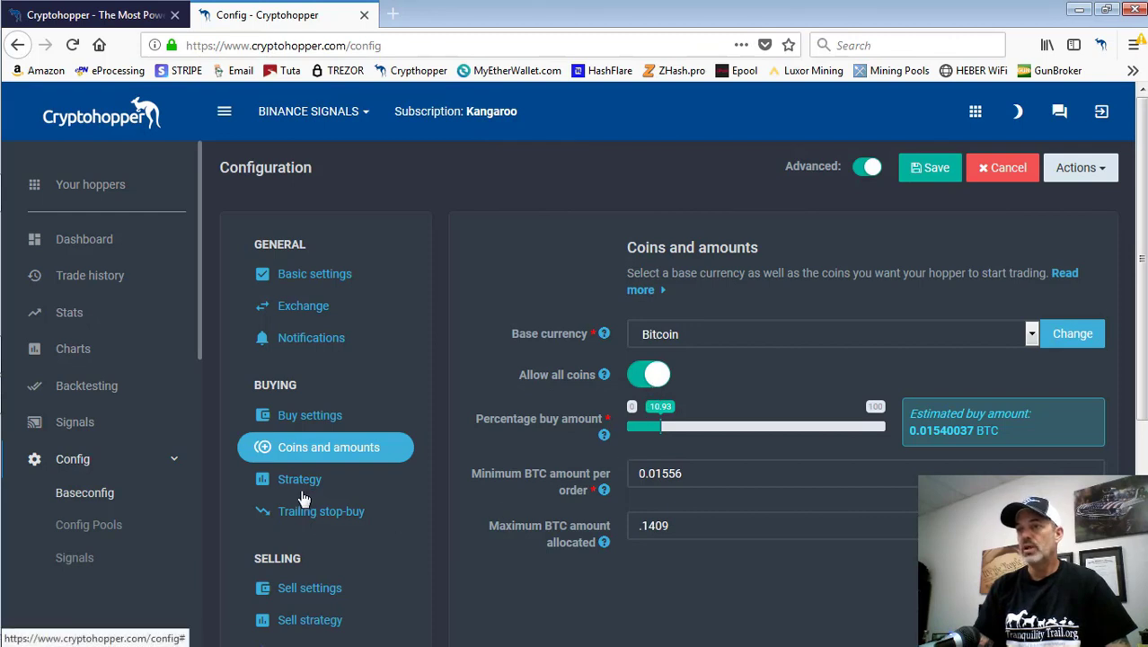
pyautogui.moveTo(674, 527); pyautogui.dragTo(640, 526)
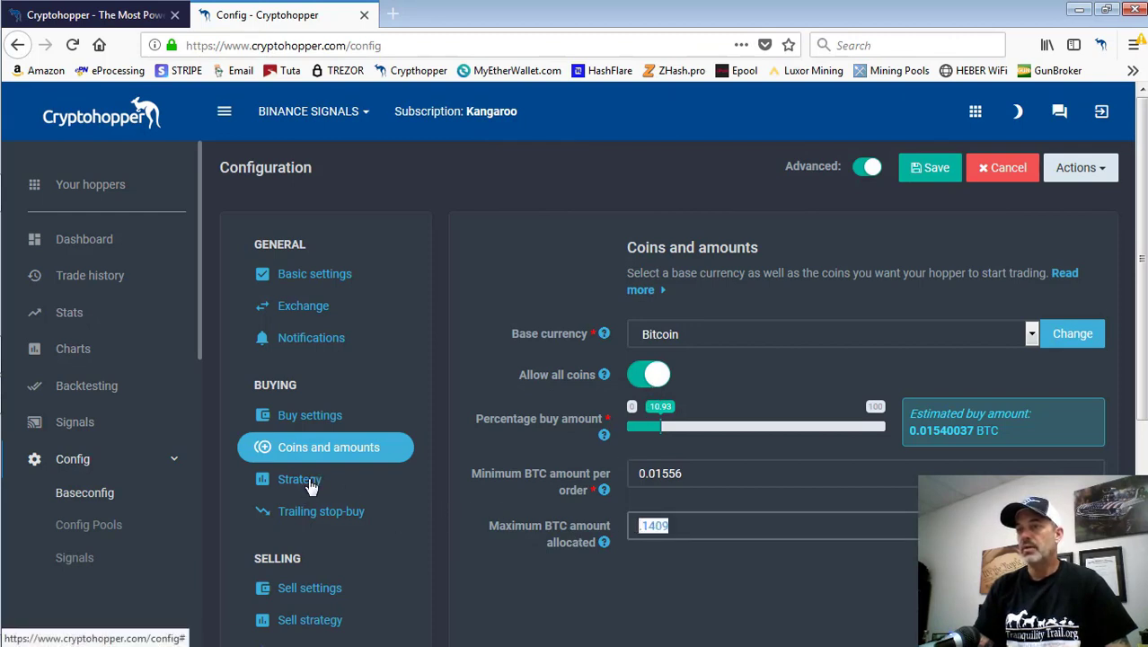
# Step: Review the take-profit value in the sell settings and the stop-loss percentage of the BINANCE SIGNALS hopper
pyautogui.click(328, 591)
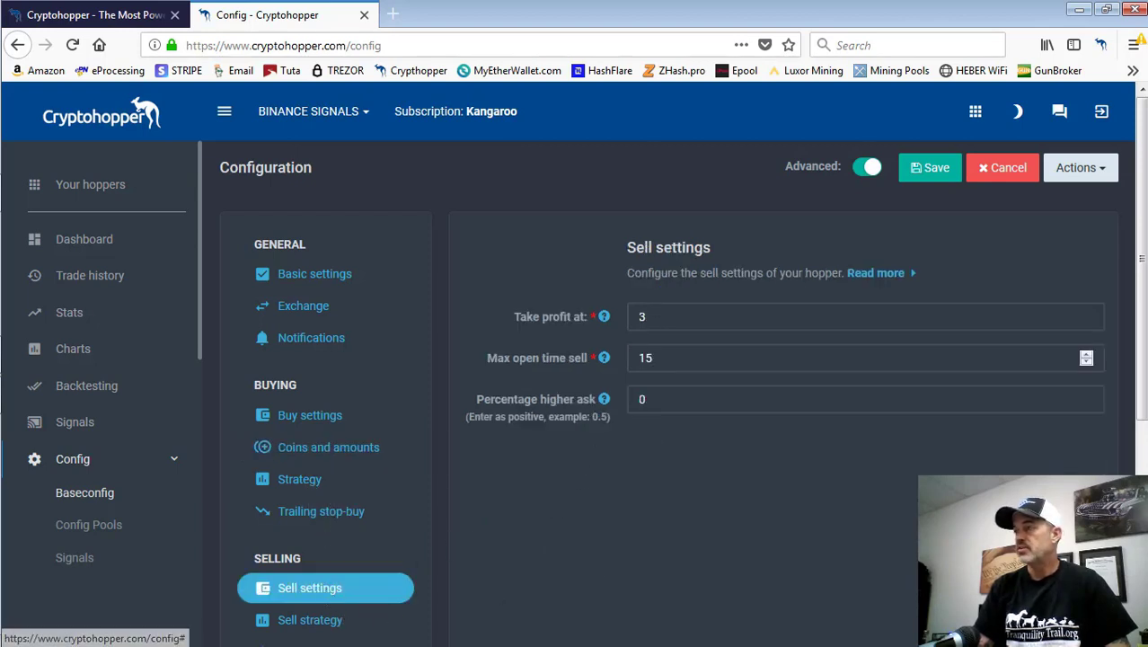
pyautogui.scroll(-3, 781, 387)
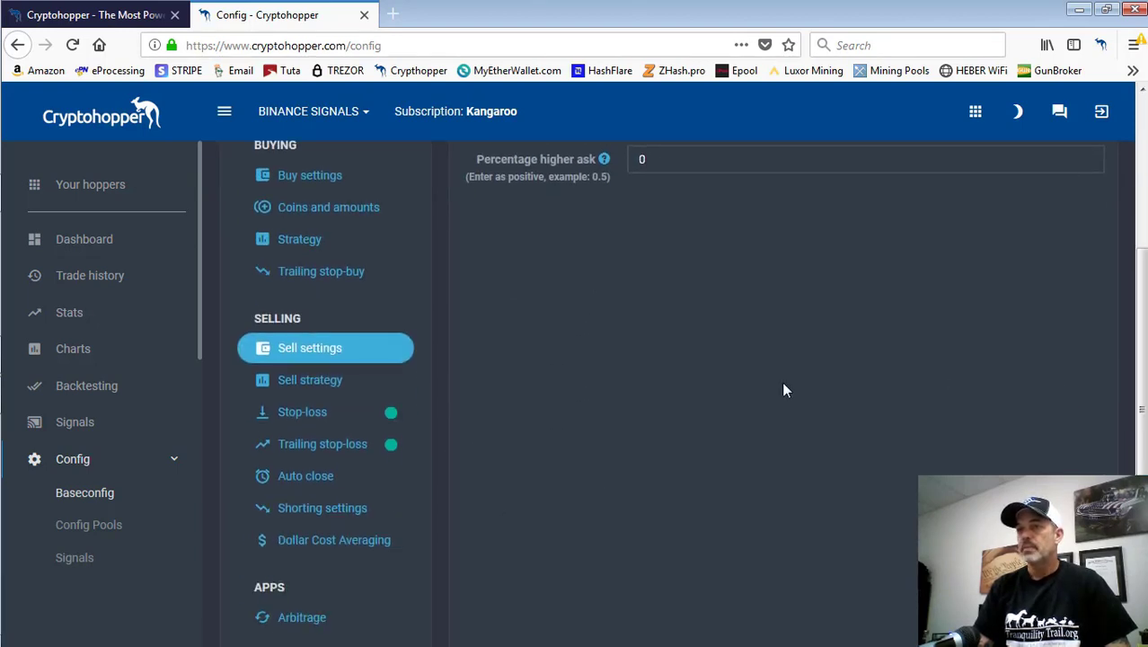
pyautogui.click(305, 411)
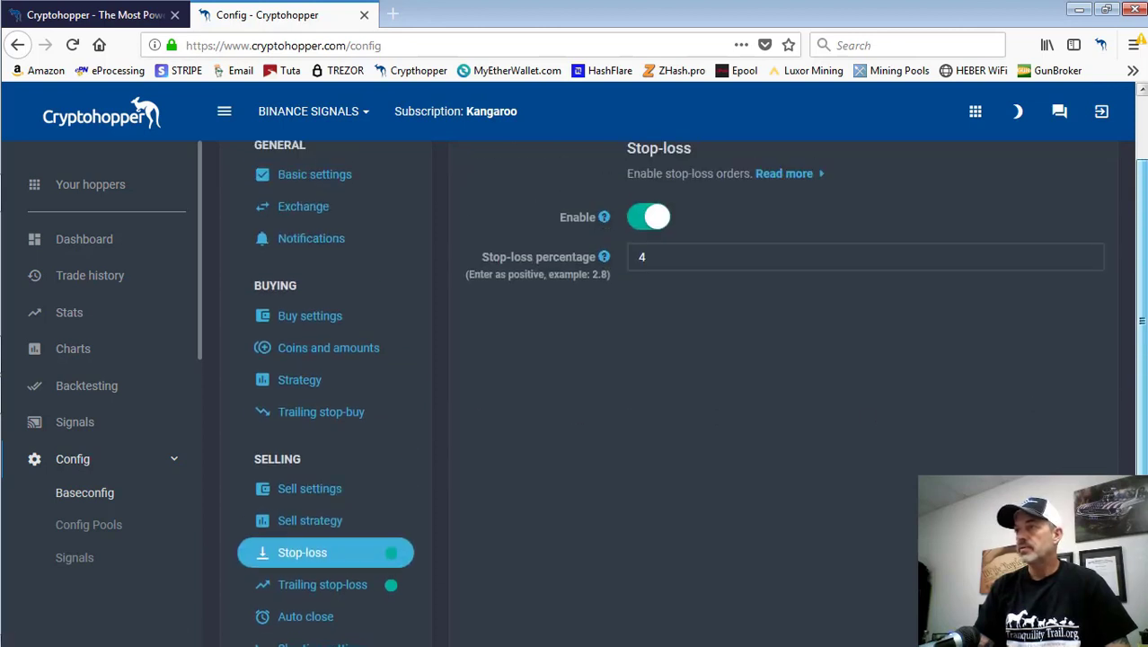
# Step: Examine the hopper's trailing stop-loss percentage and the value that arms the trailing stop-loss
pyautogui.scroll(-1, 574, 404)
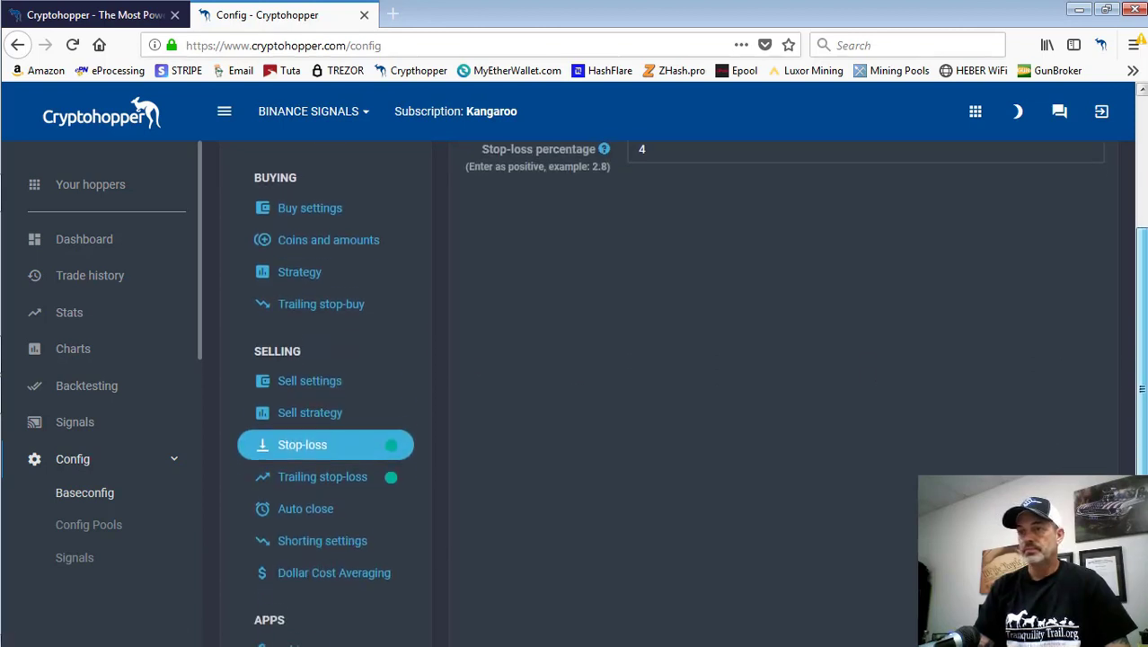
pyautogui.click(341, 474)
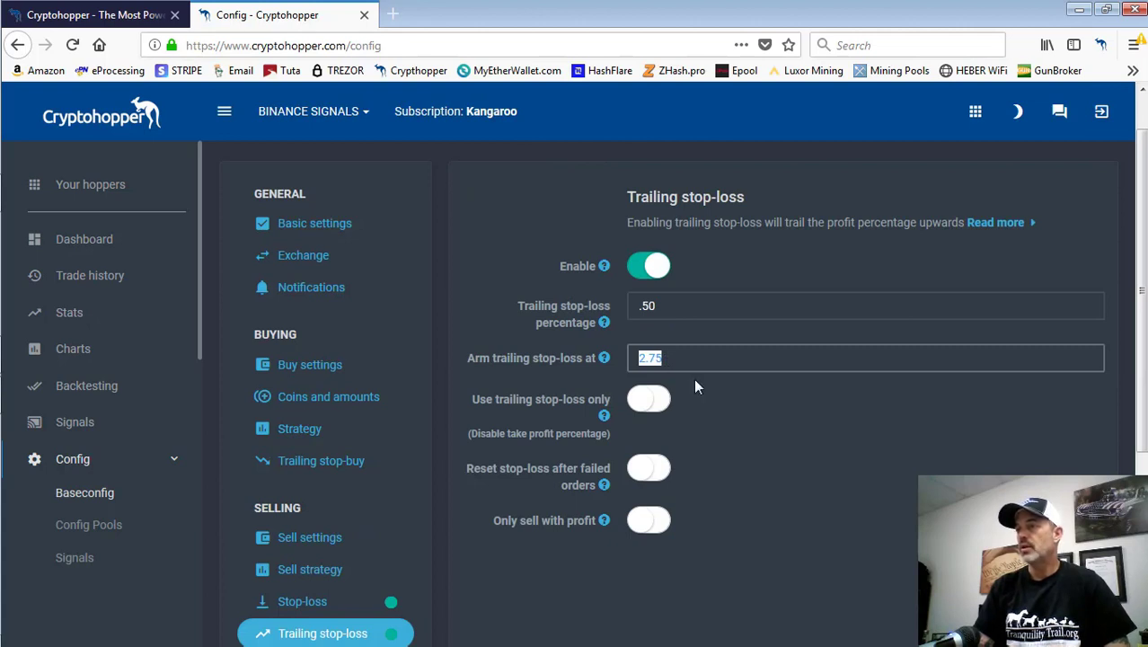
pyautogui.click(692, 378)
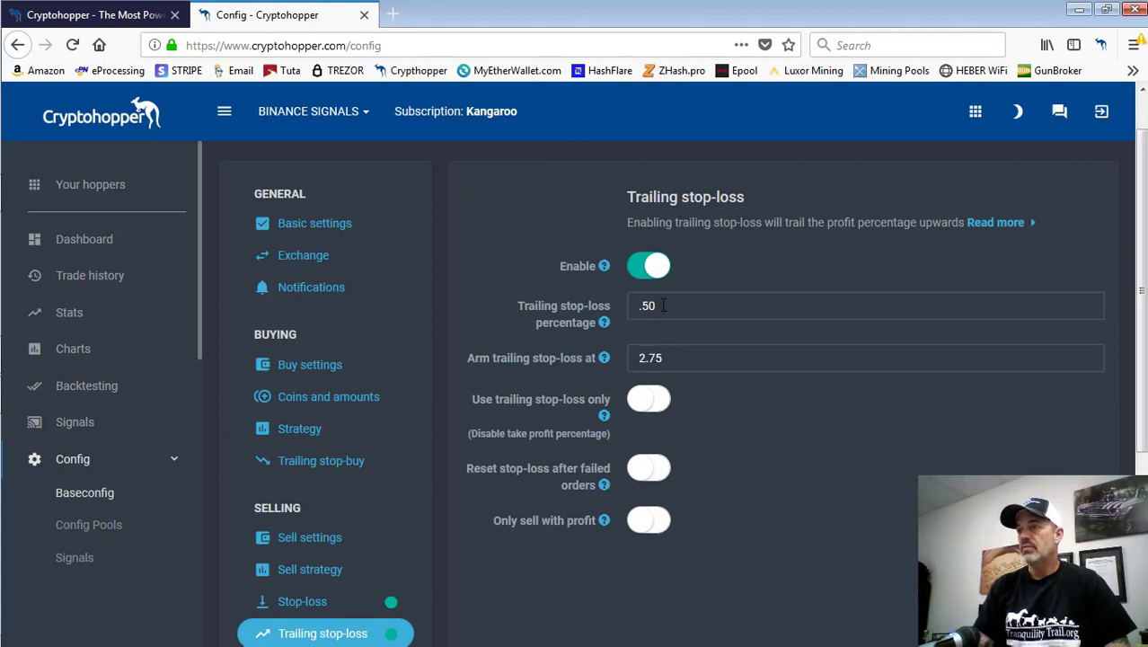
pyautogui.moveTo(663, 305); pyautogui.dragTo(628, 305)
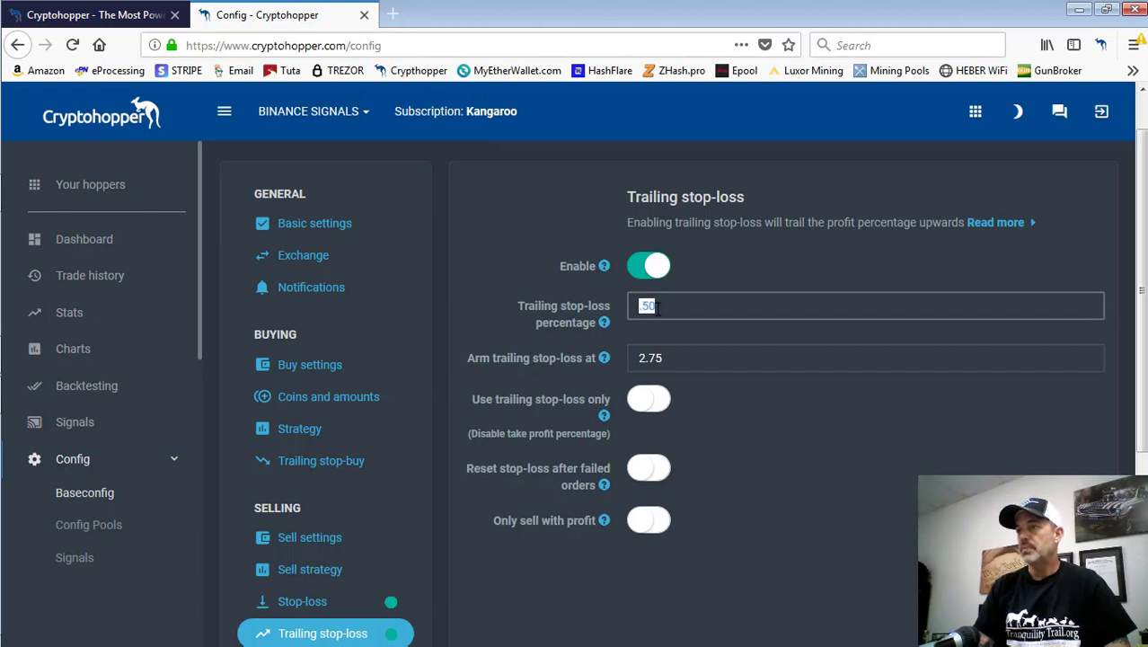
pyautogui.moveTo(676, 359); pyautogui.dragTo(631, 359)
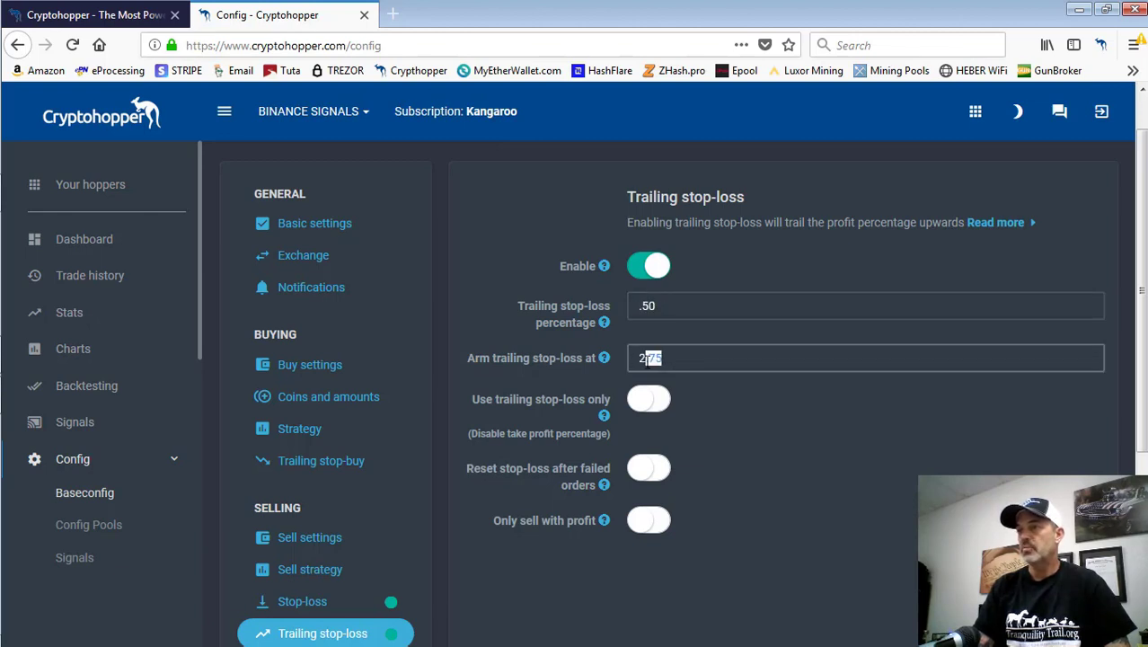
pyautogui.moveTo(663, 305); pyautogui.dragTo(630, 305)
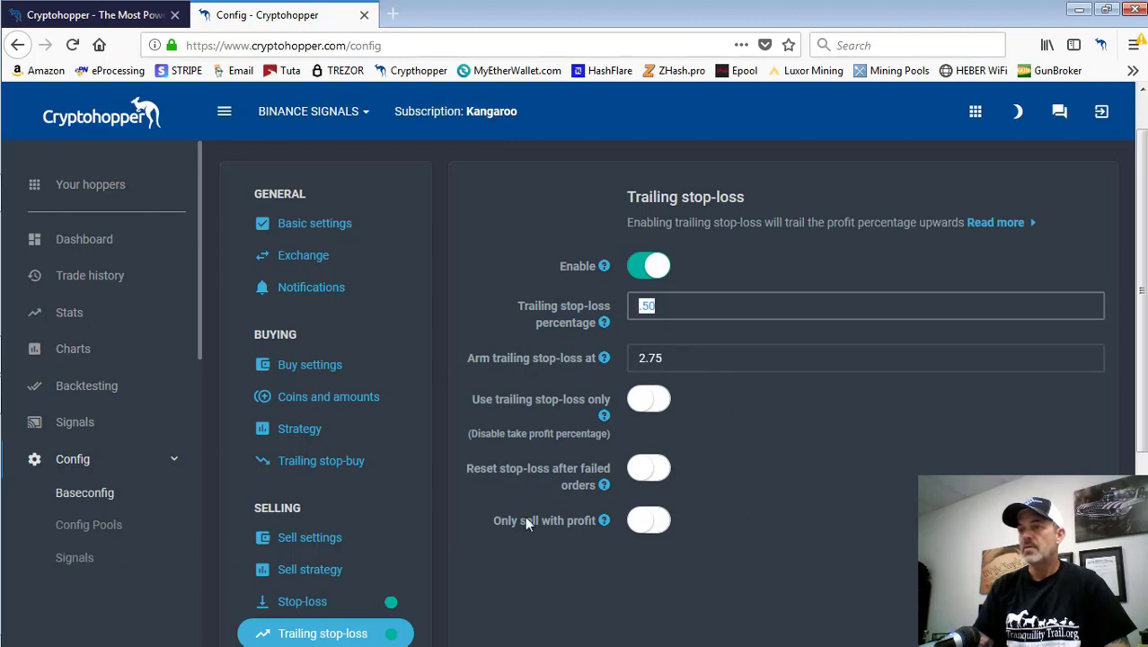
# Step: Check the Arbitrage settings and return to the overview of all hoppers to compare their results
pyautogui.scroll(-5, 1104, 442)
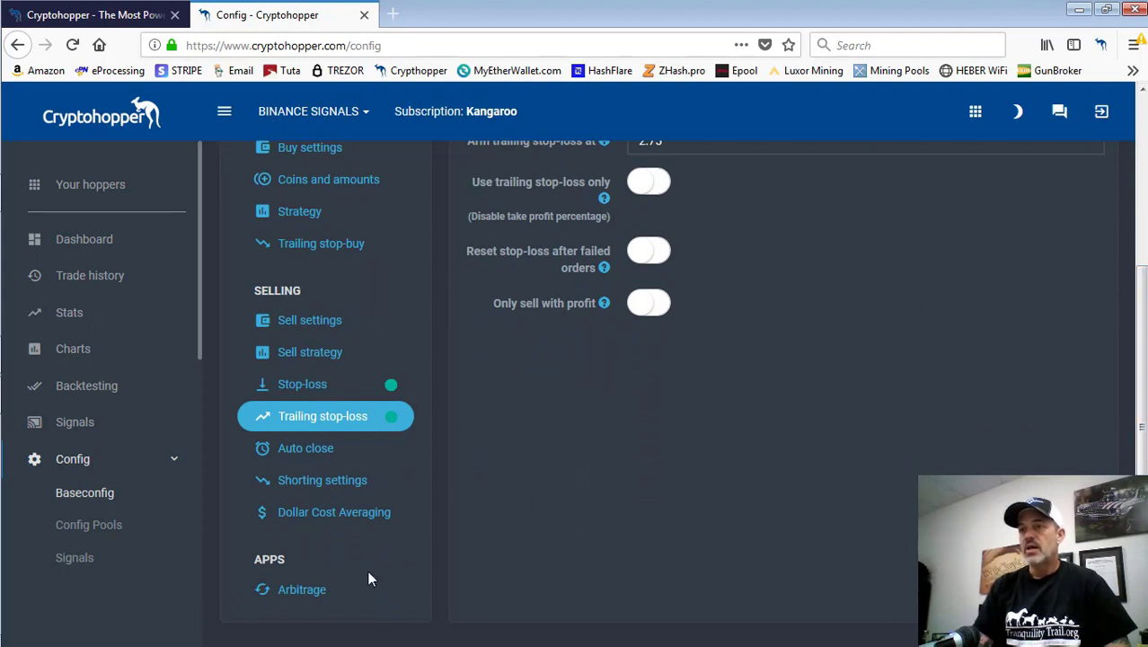
pyautogui.click(321, 590)
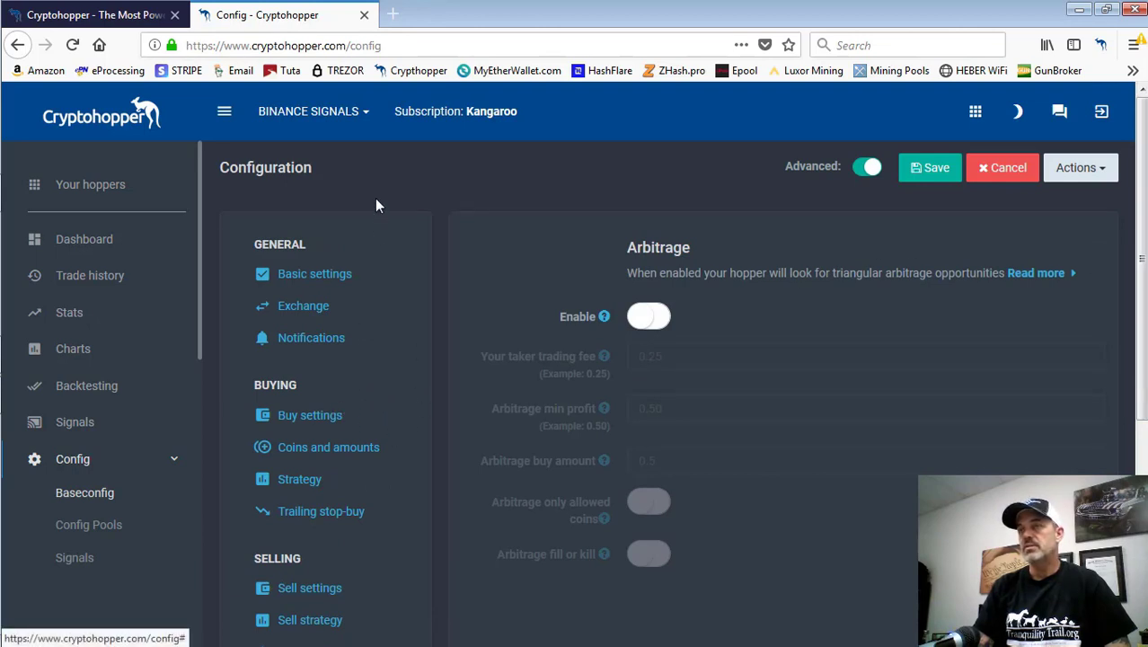
pyautogui.click(94, 241)
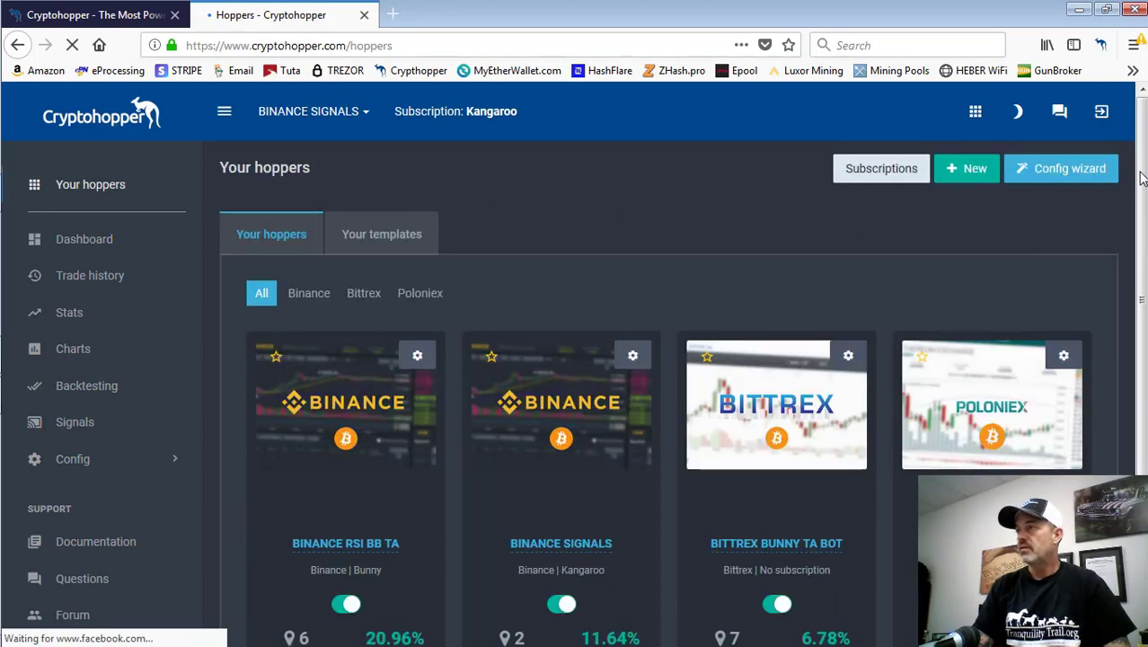
pyautogui.scroll(-2, 1142, 177)
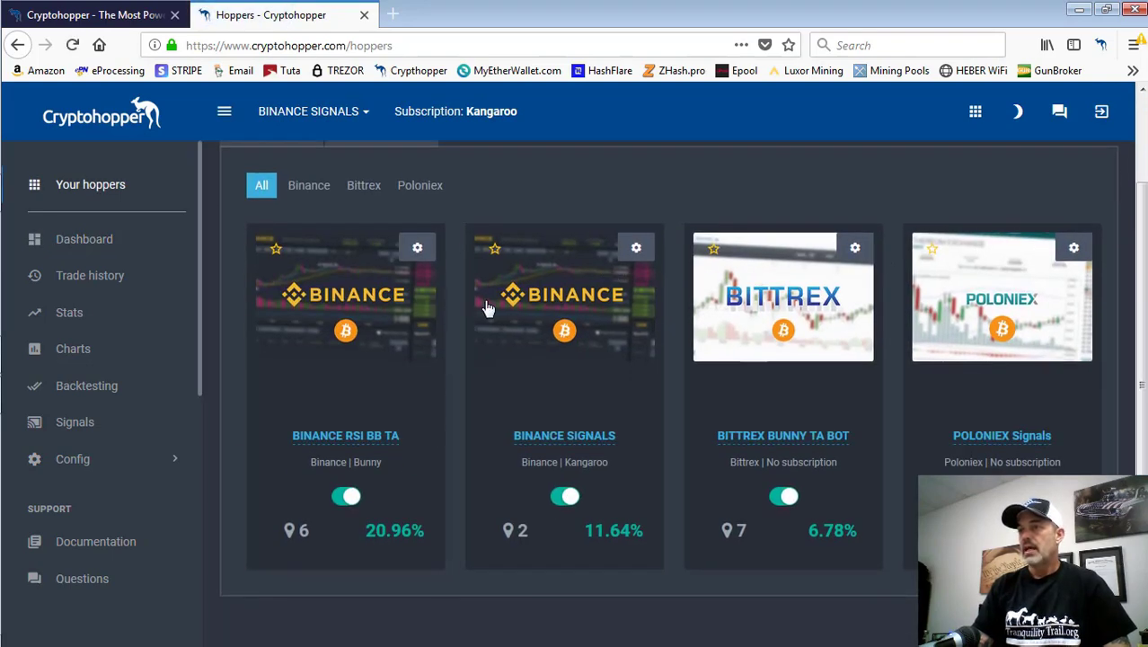